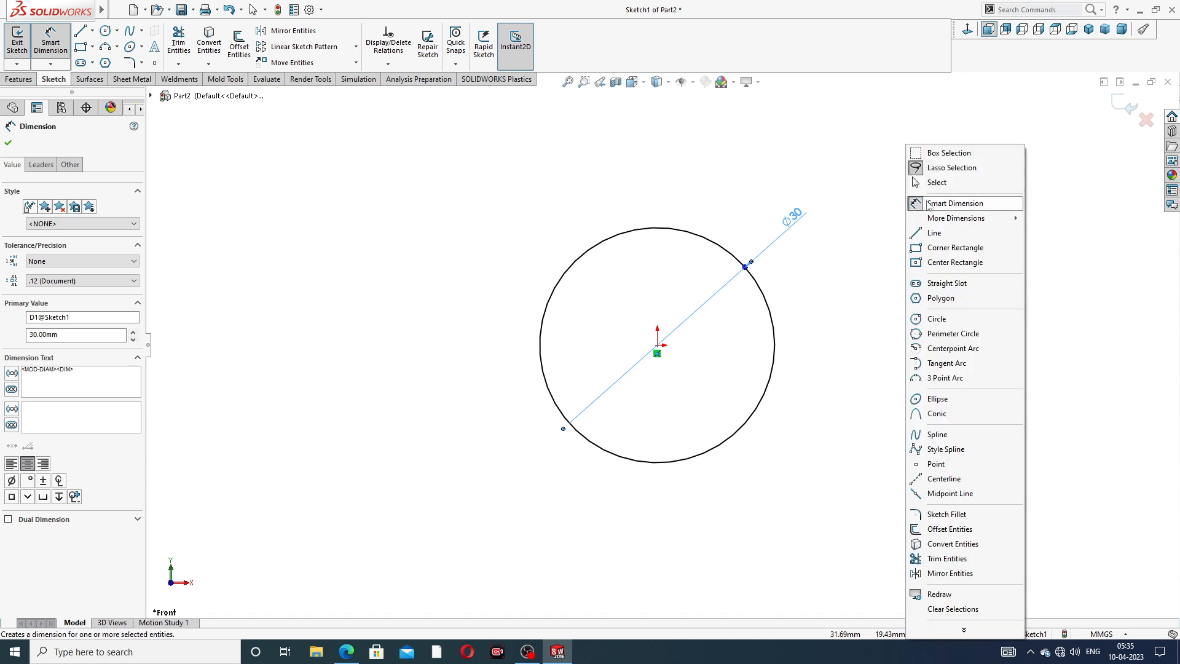
Extrude the 30 mm circle as a blind boss 120 mm deep to form the handle cylinder.
left_click(928, 179)
left_click(1090, 30)
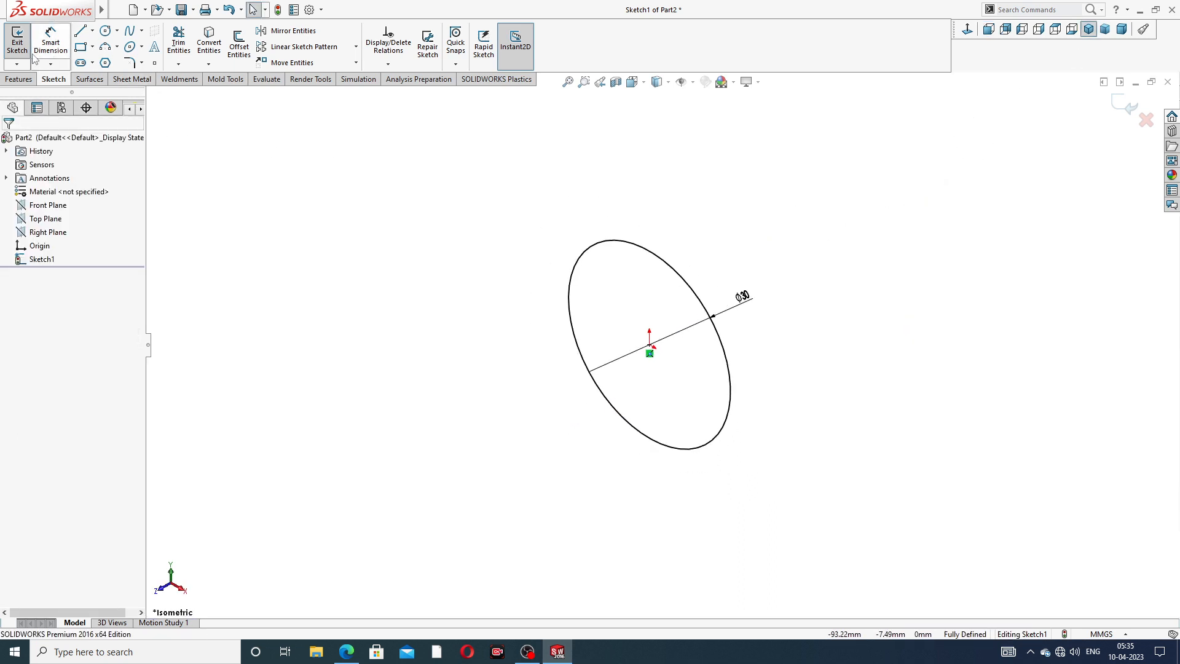
left_click(19, 79)
left_click(22, 43)
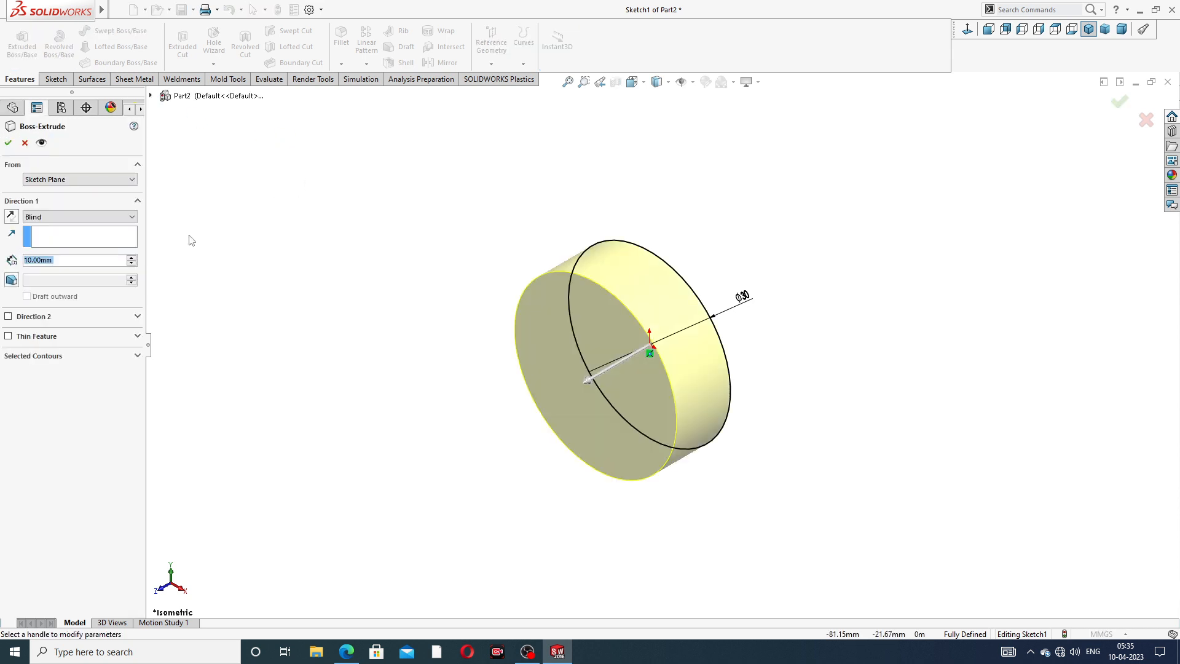
type("120")
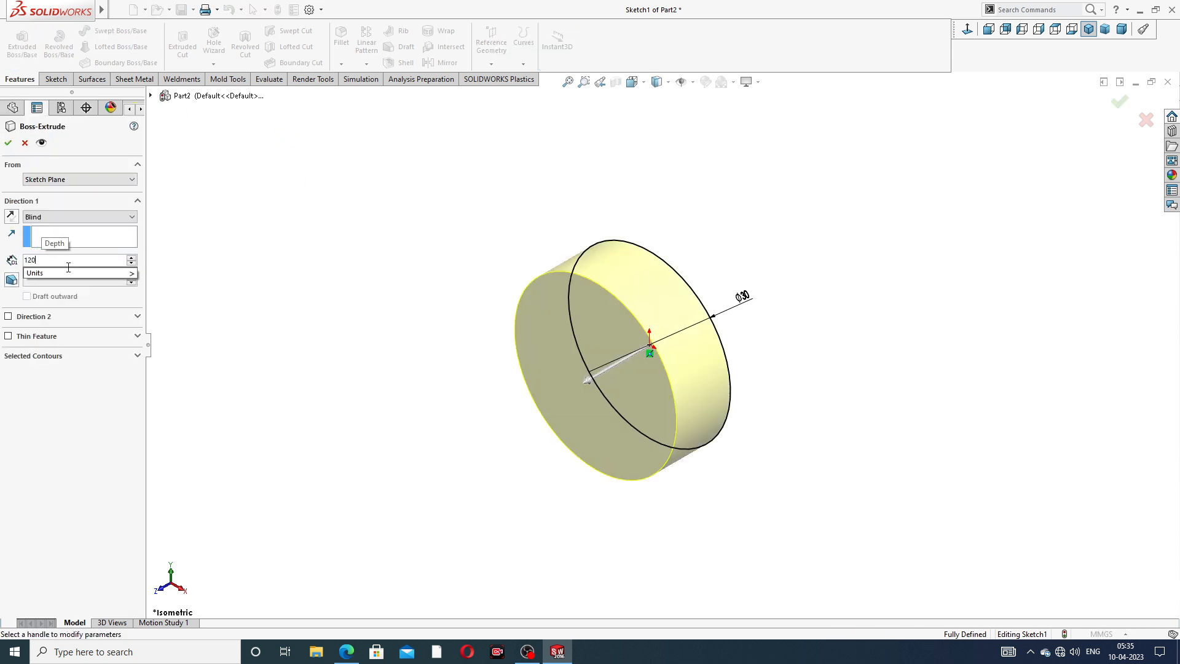
key("Return")
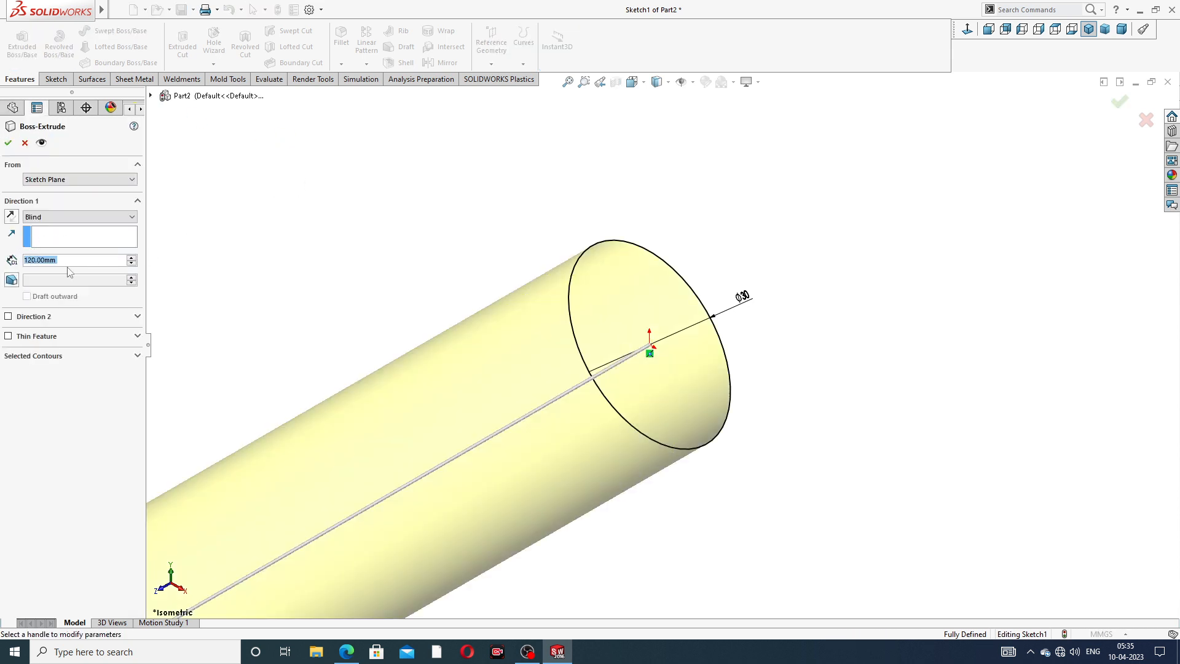
scroll(369, 324, "up", 6)
middle_click_drag(442, 390, 416, 319)
scroll(480, 366, "down", 2)
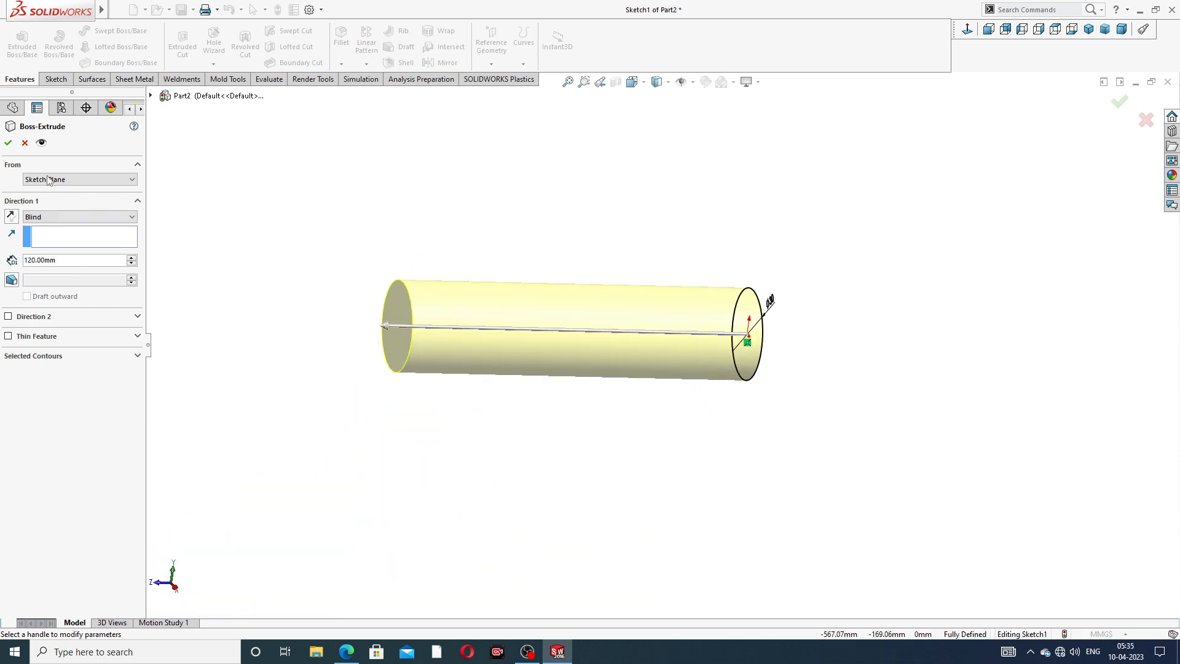
left_click(8, 142)
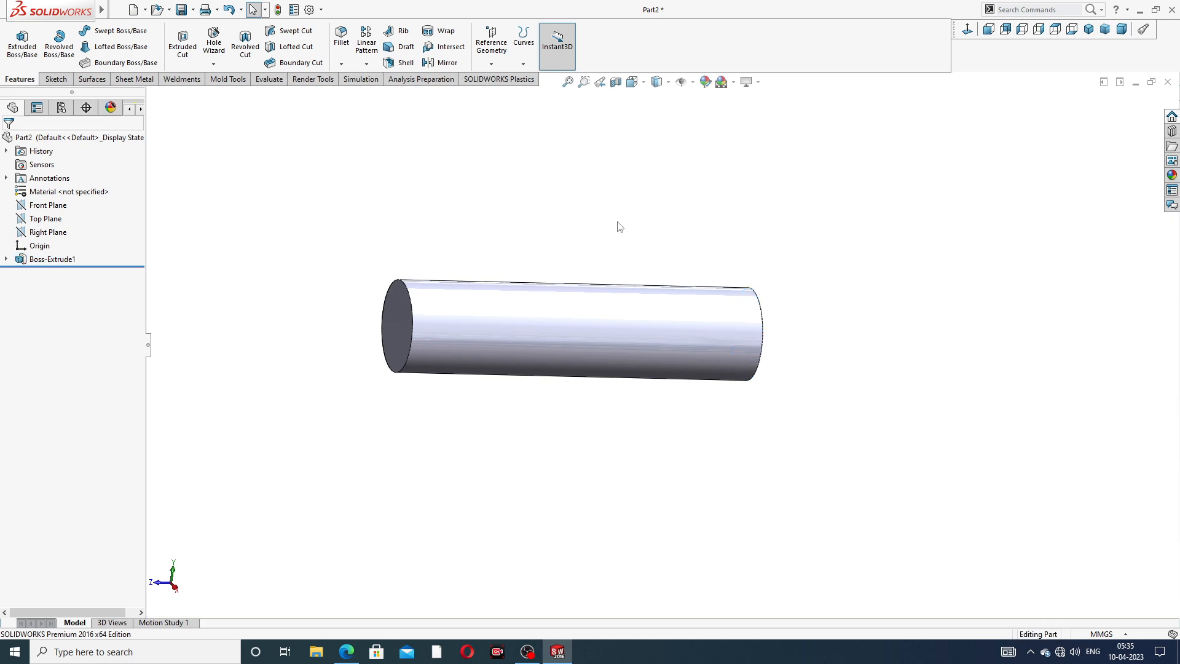
Switch to the screwdriver design PDF in Edge to examine the handle dimensions, and return to SOLIDWORKS.
middle_click_drag(624, 273, 576, 229)
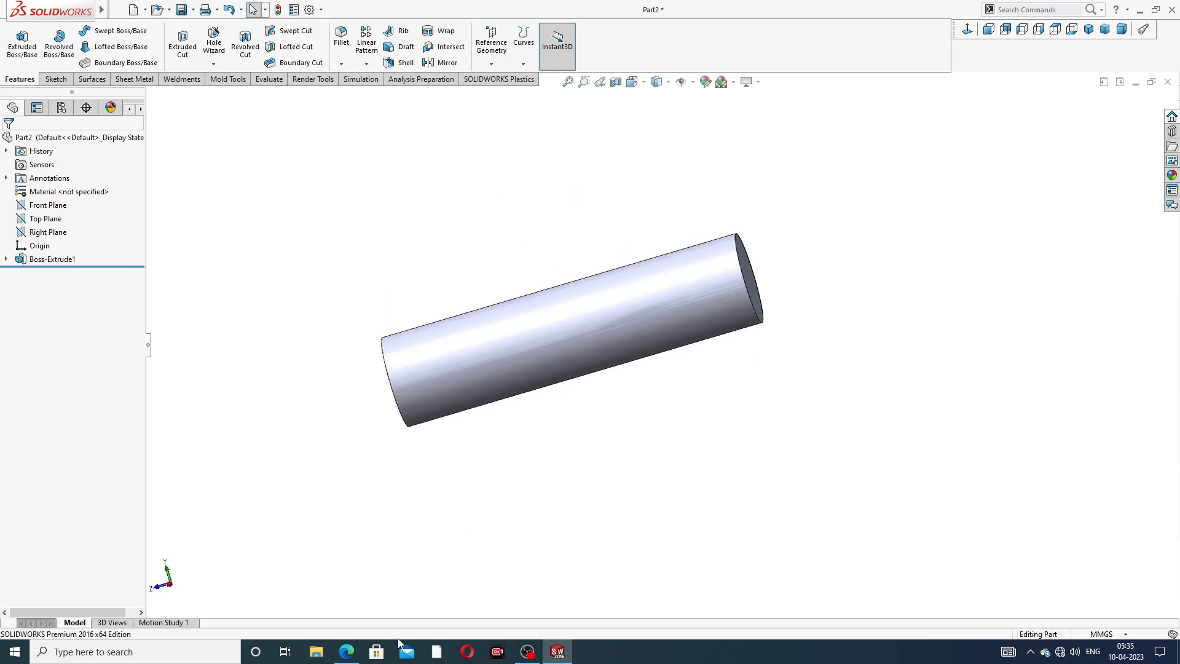
left_click(346, 652)
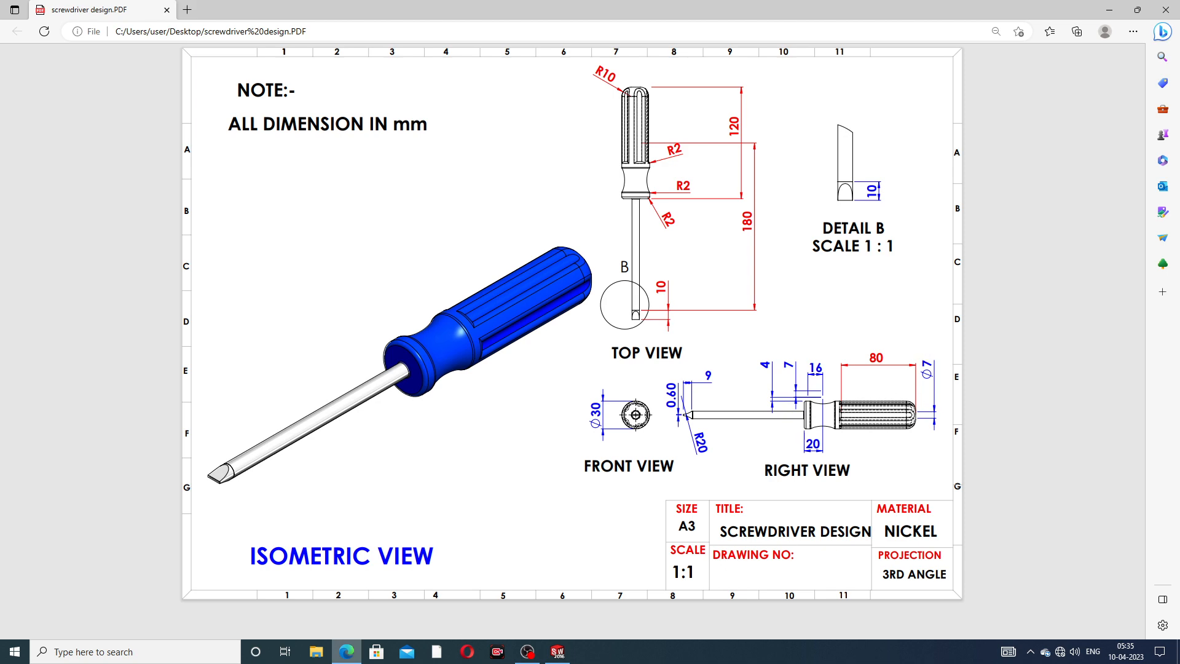
left_click(347, 651)
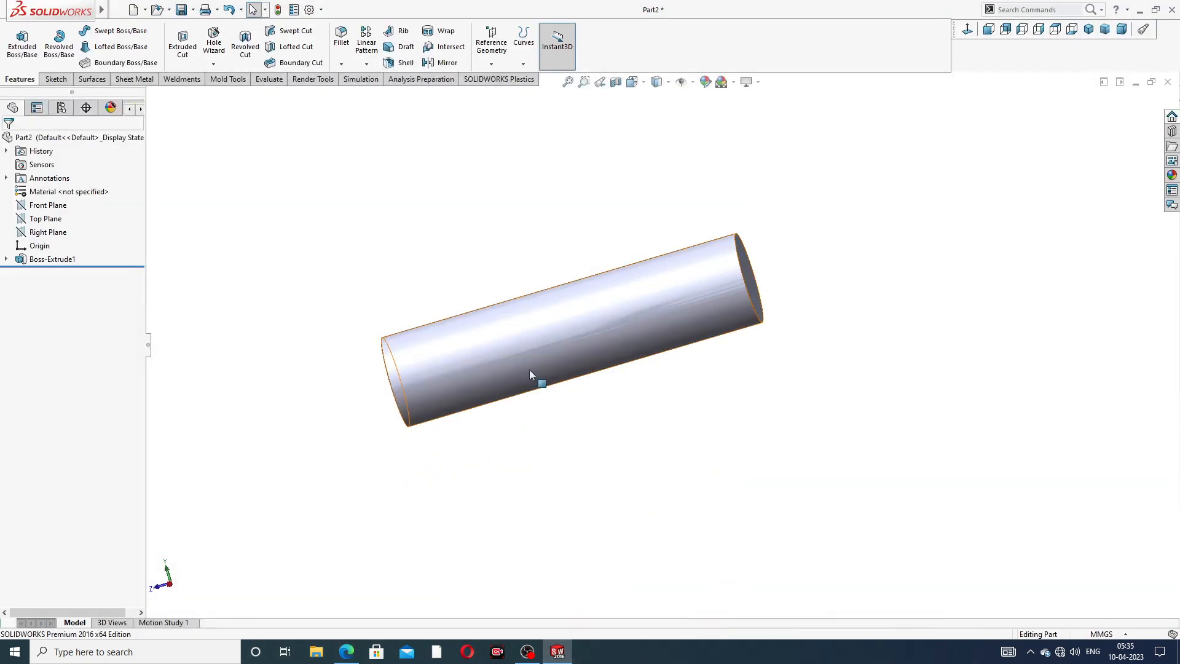
middle_click_drag(337, 263, 382, 216)
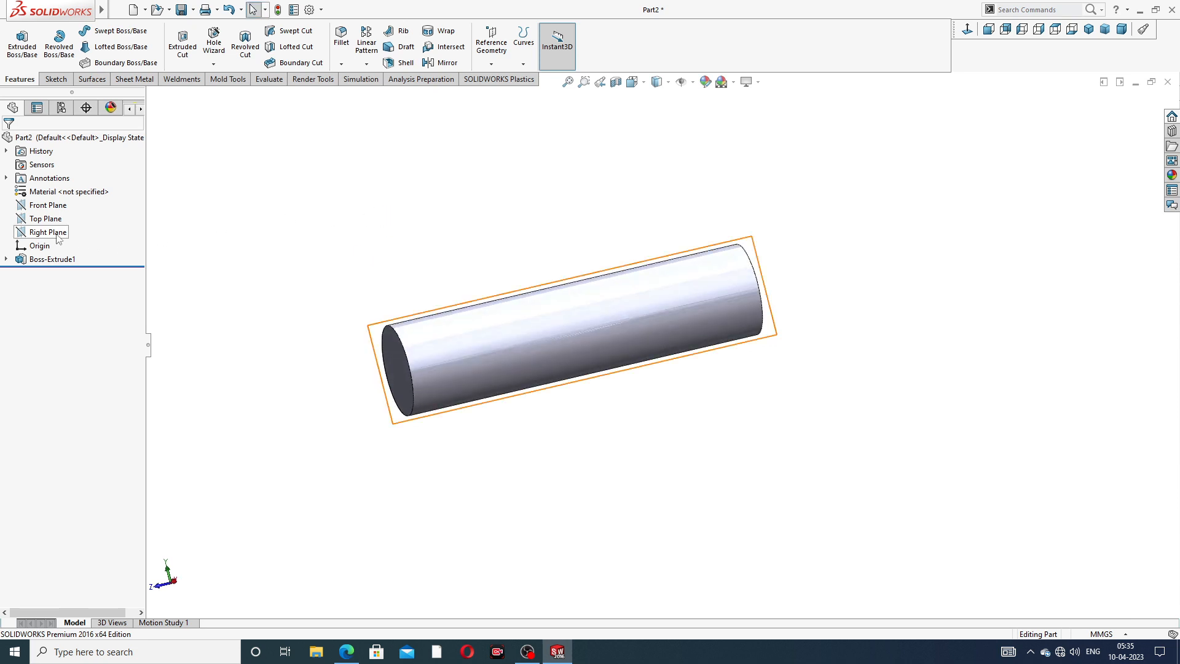
left_click(57, 236)
left_click(67, 222)
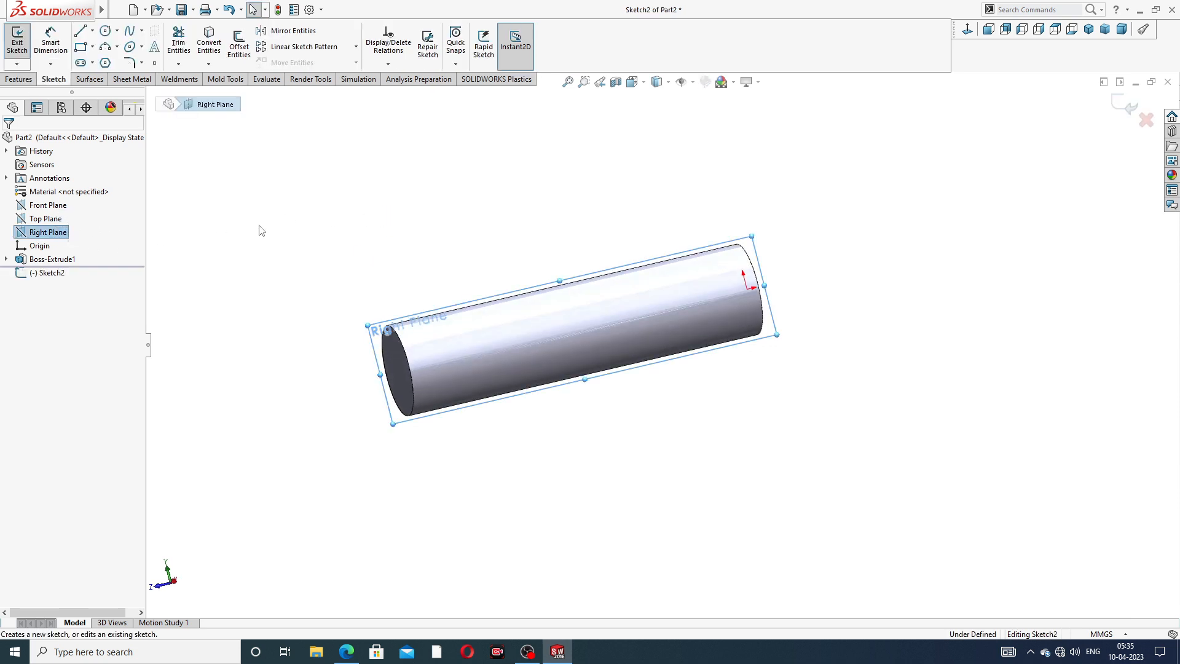
left_click(967, 30)
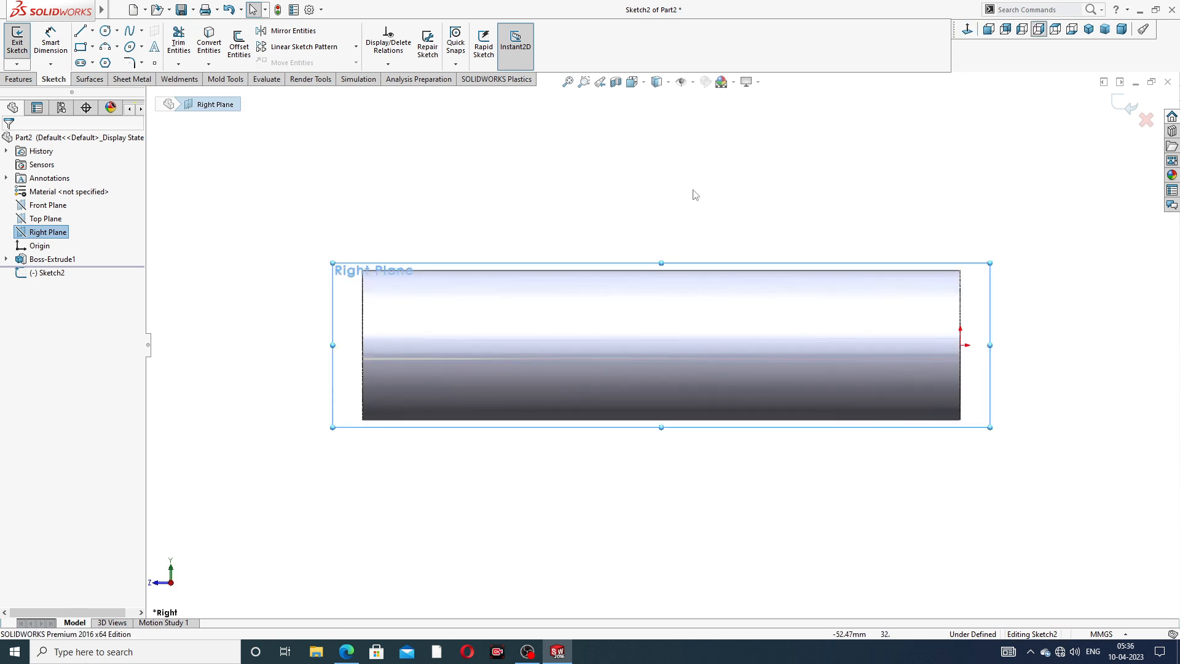
mouse_move(740, 246)
middle_mouse_down()
mouse_move(698, 221)
mouse_move(736, 231)
middle_mouse_up()
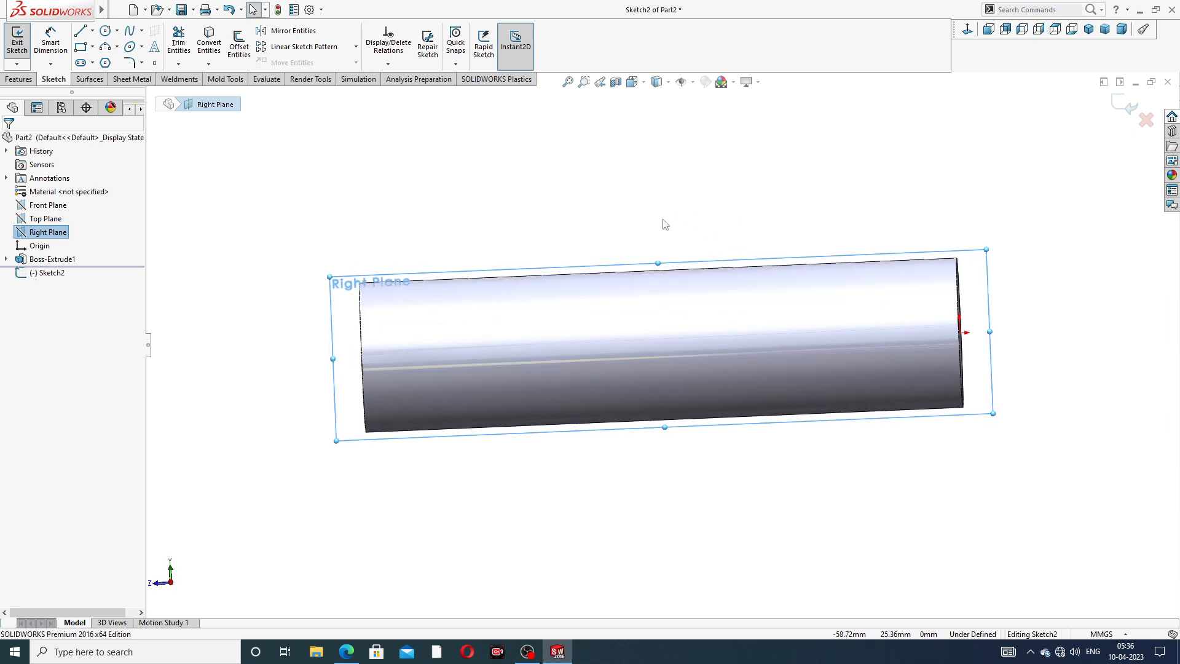
left_click(968, 29)
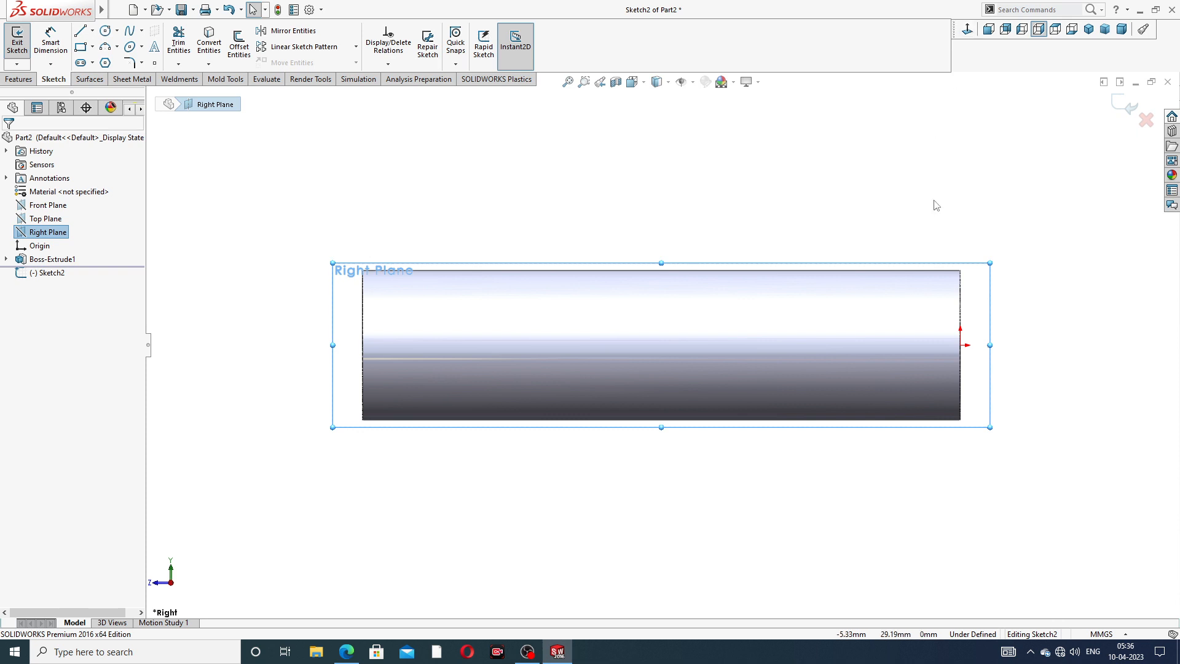
left_click(1125, 106)
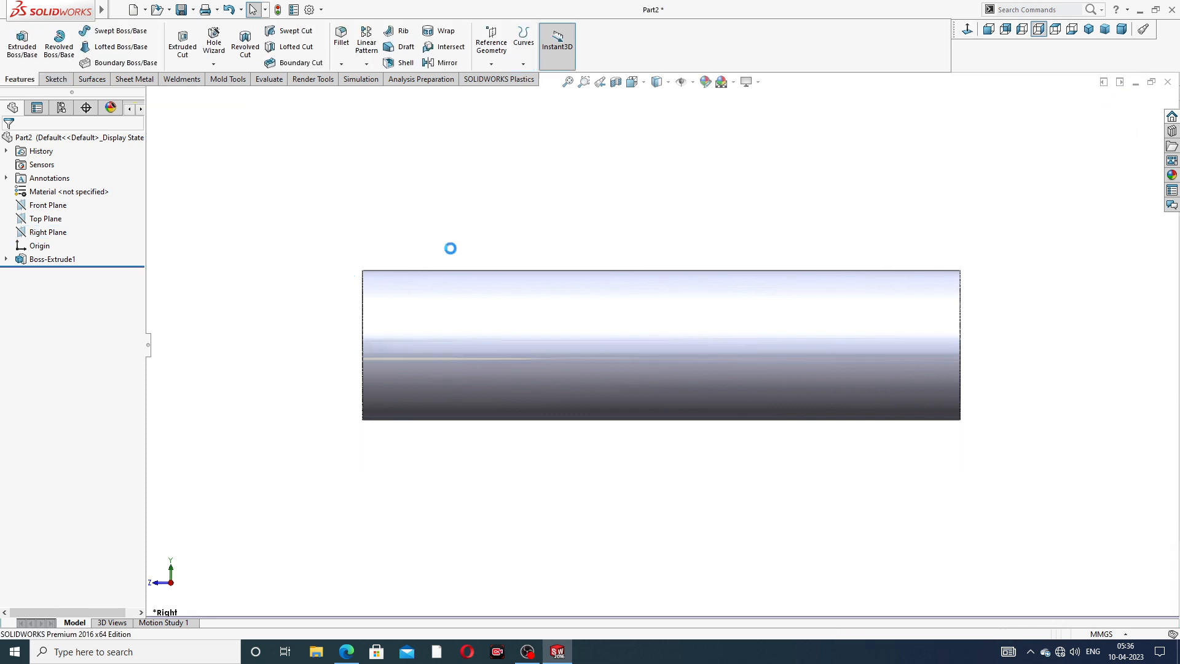
left_click(49, 206)
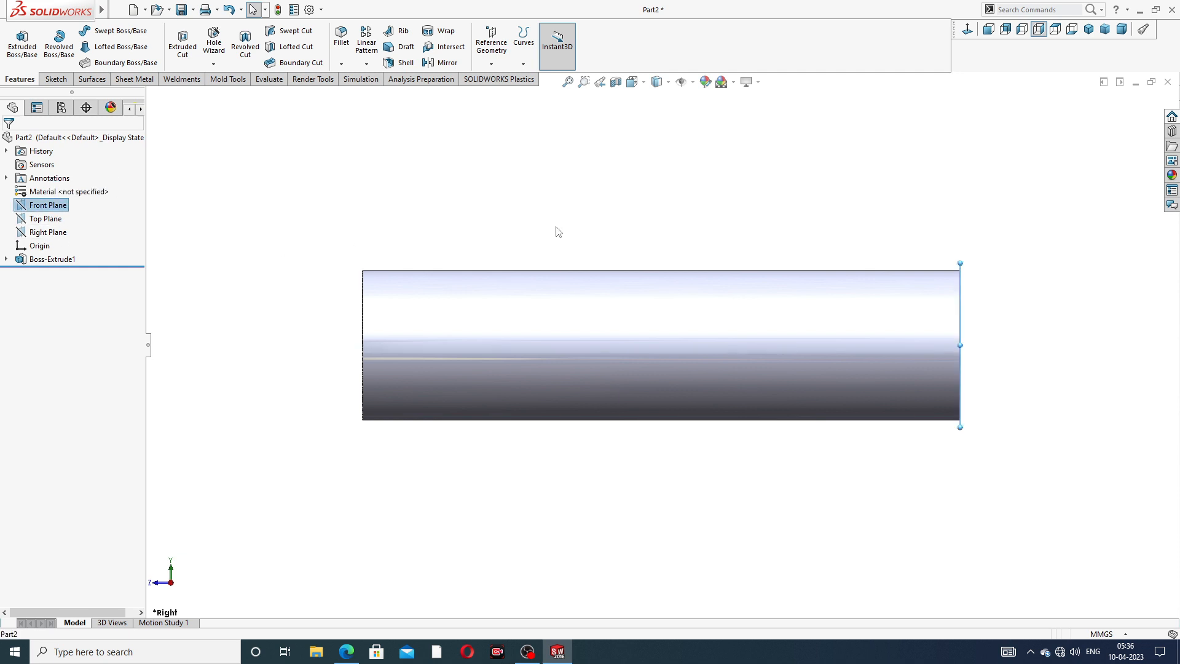
middle_click_drag(556, 228, 524, 229)
left_click(627, 196)
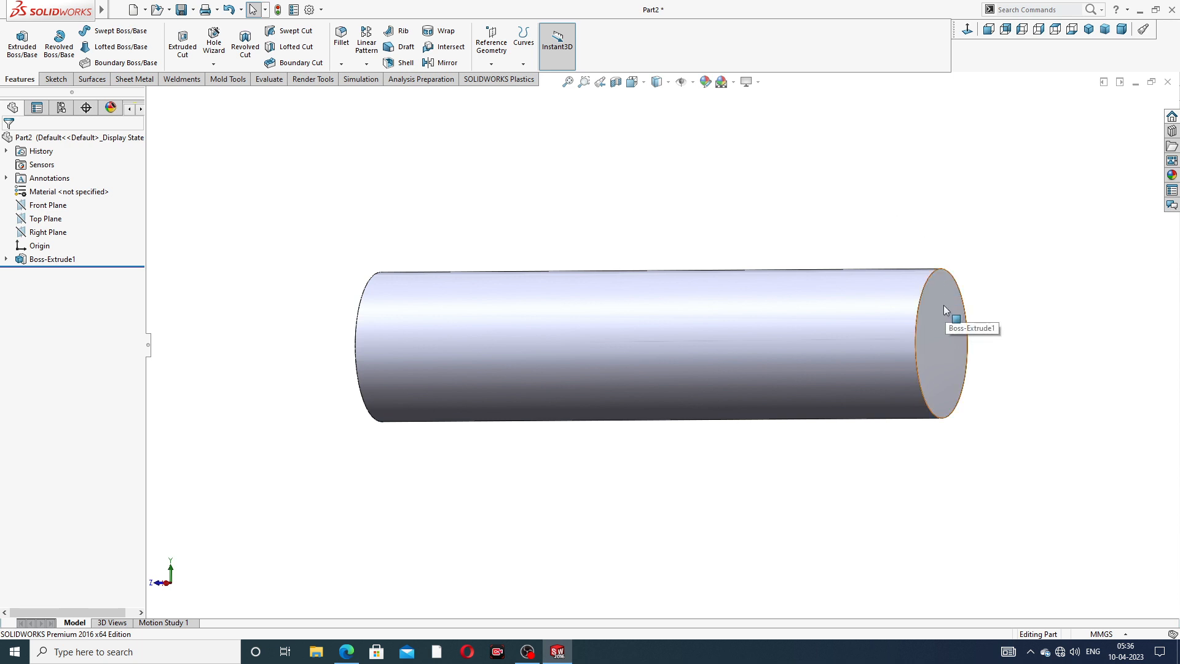
Start a sketch on the cylinder's end face at the origin and draw a circle about 5.7 mm in diameter centred on its edge.
mouse_move(944, 309)
middle_mouse_down()
mouse_move(1024, 297)
mouse_move(995, 308)
mouse_move(942, 285)
mouse_move(946, 297)
middle_mouse_up()
left_click(923, 304)
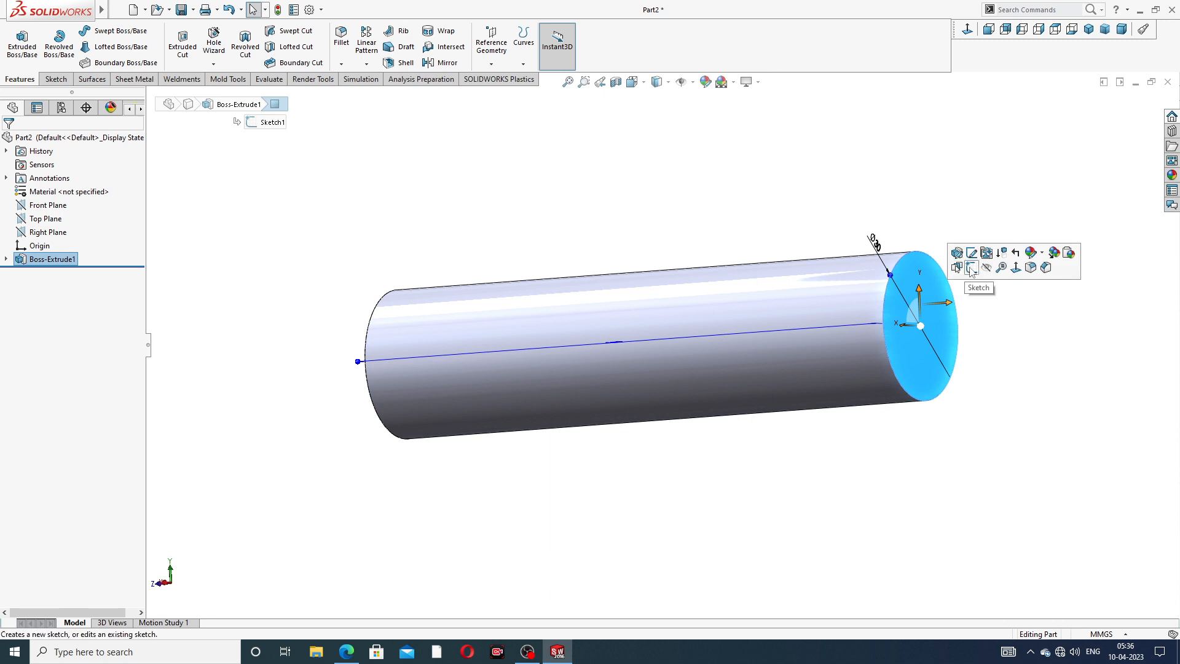
left_click(970, 268)
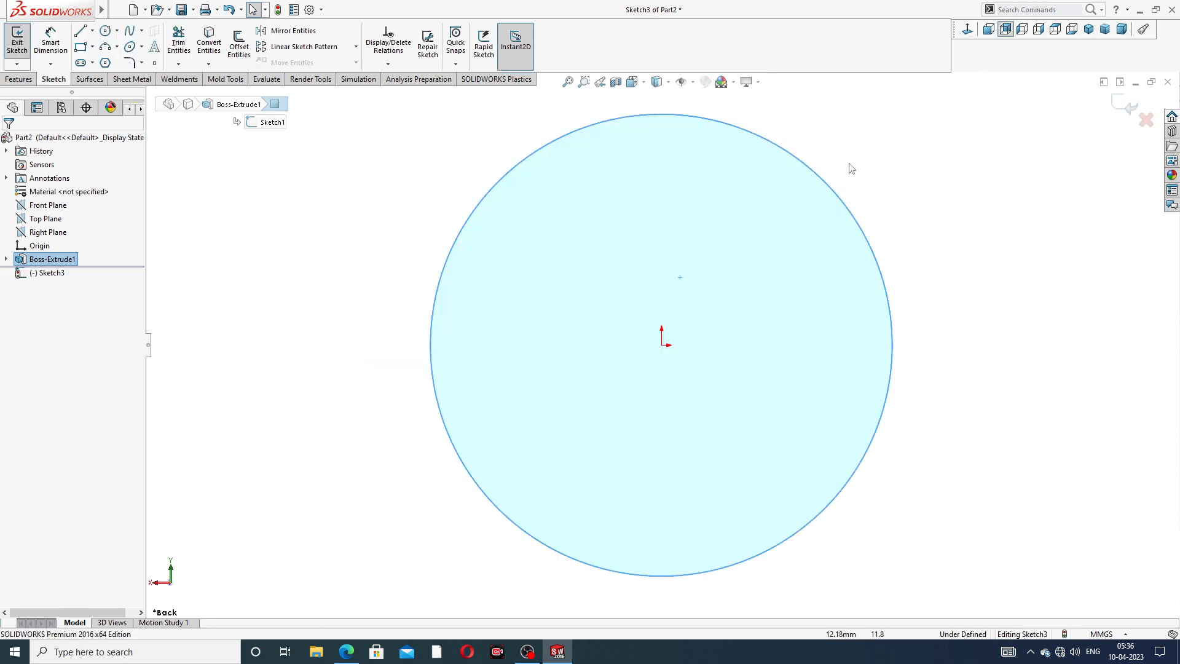
left_click(106, 32)
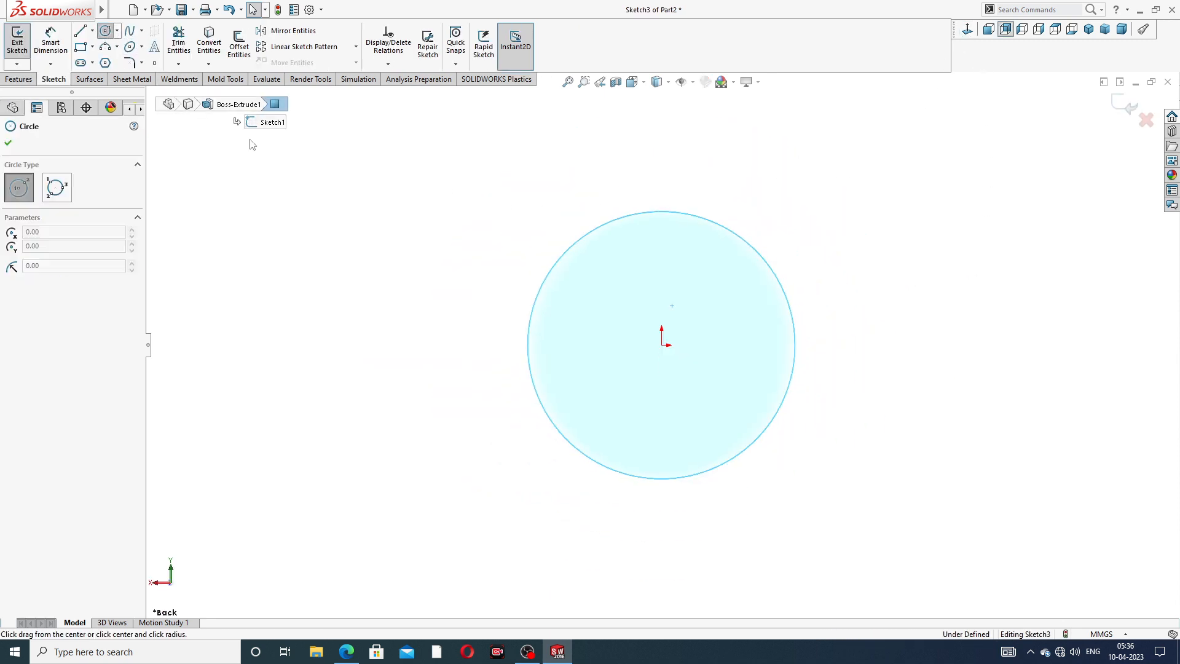
left_click(527, 345)
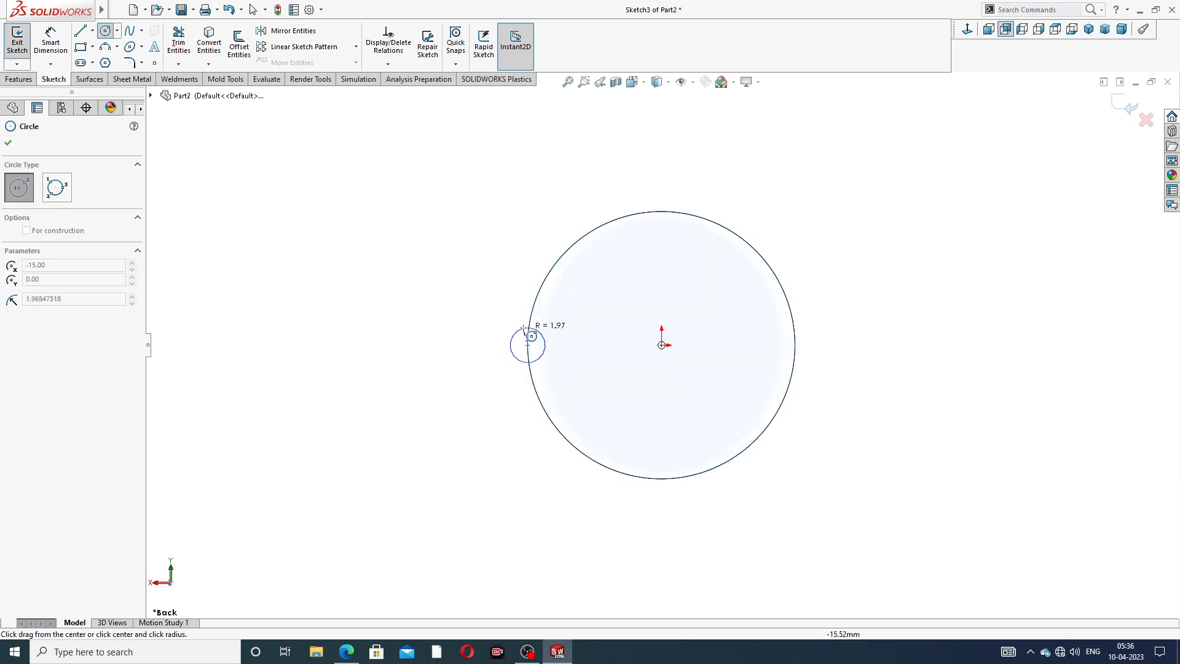
left_click(534, 320)
right_click(465, 200)
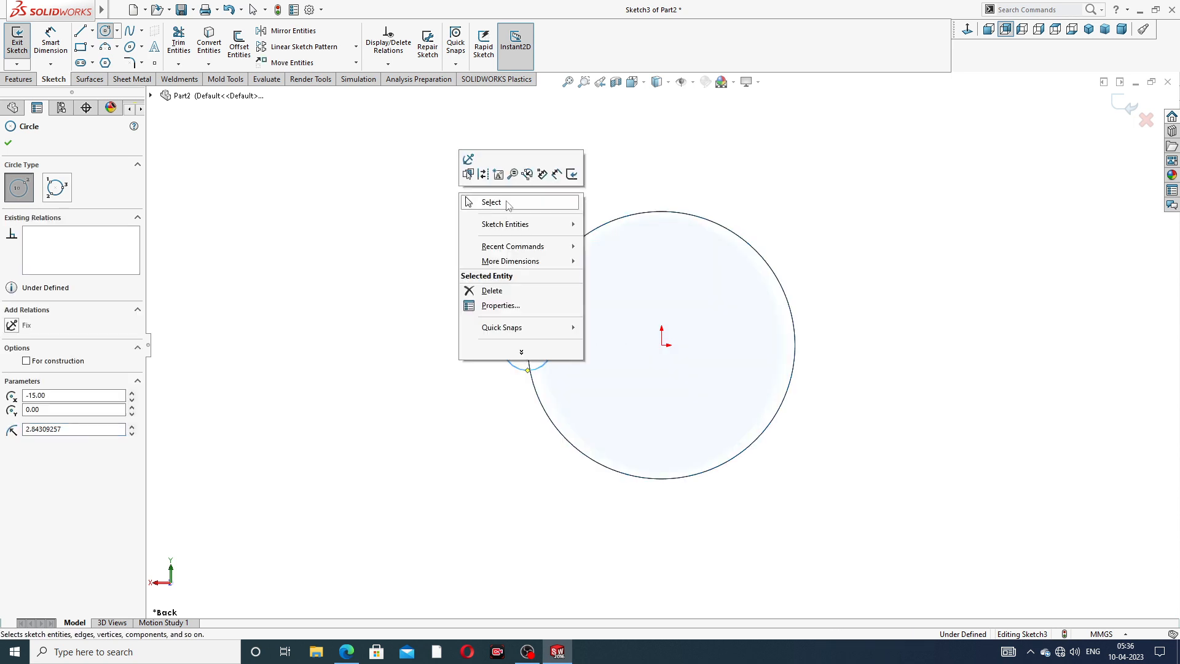
left_click(491, 202)
Dimension the small circle on the end face's edge to a diameter of 7 mm.
left_click(50, 40)
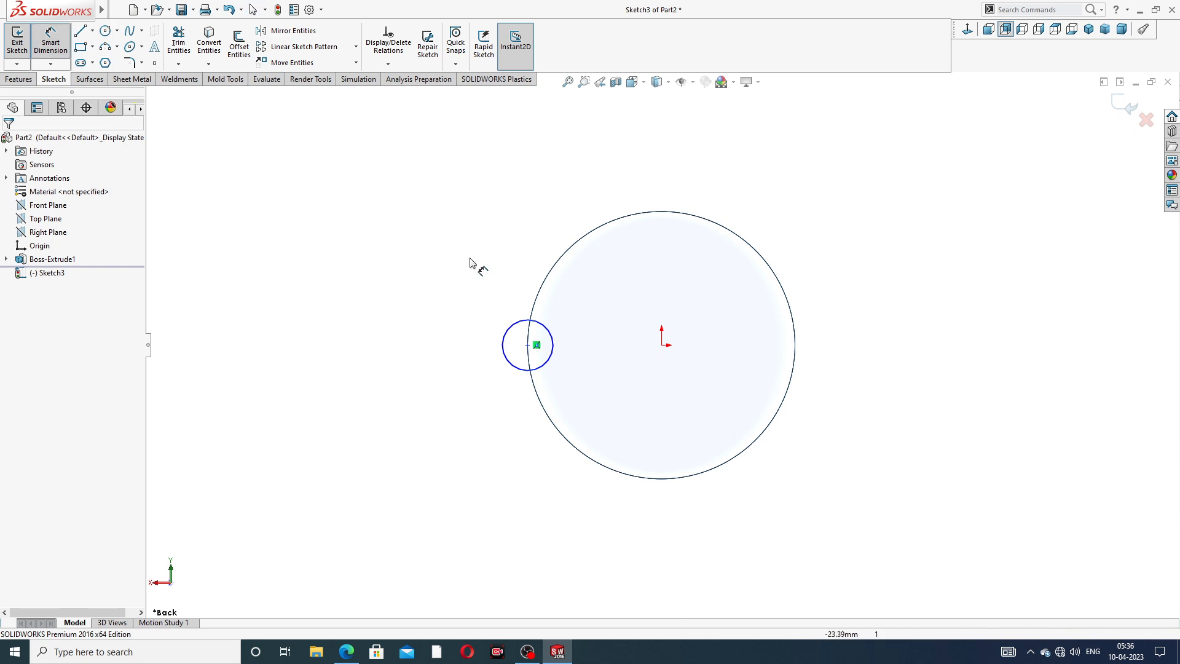
left_click(514, 327)
left_click(485, 286)
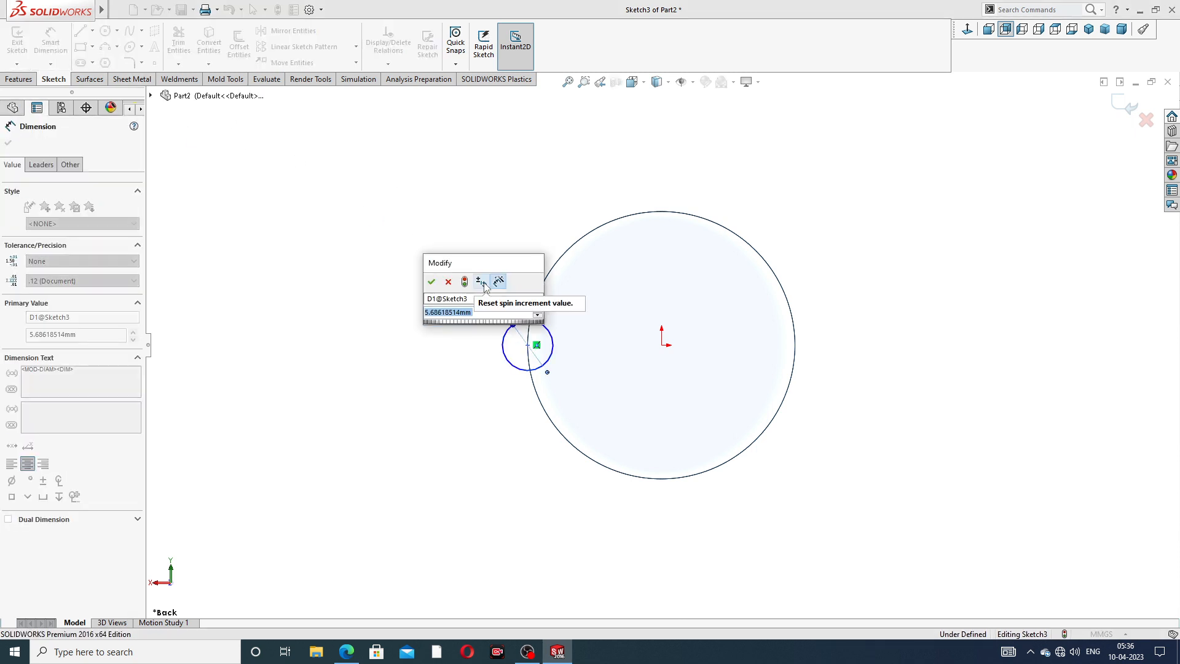
type("7")
key("Return")
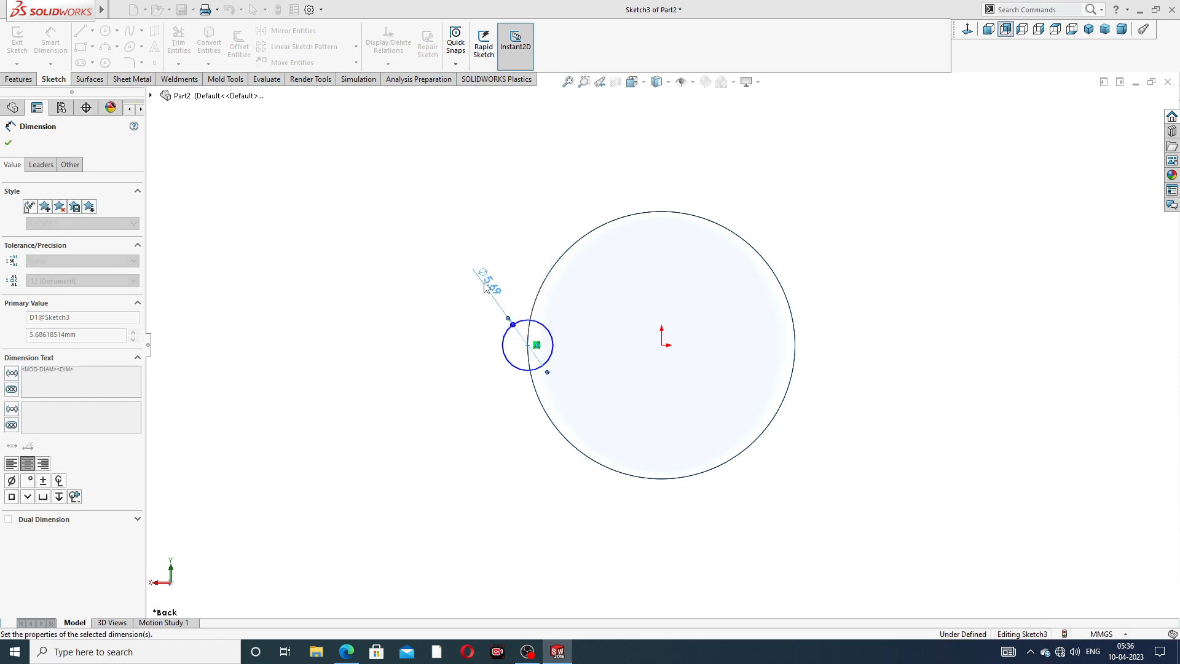
right_click(511, 219)
left_click(541, 186)
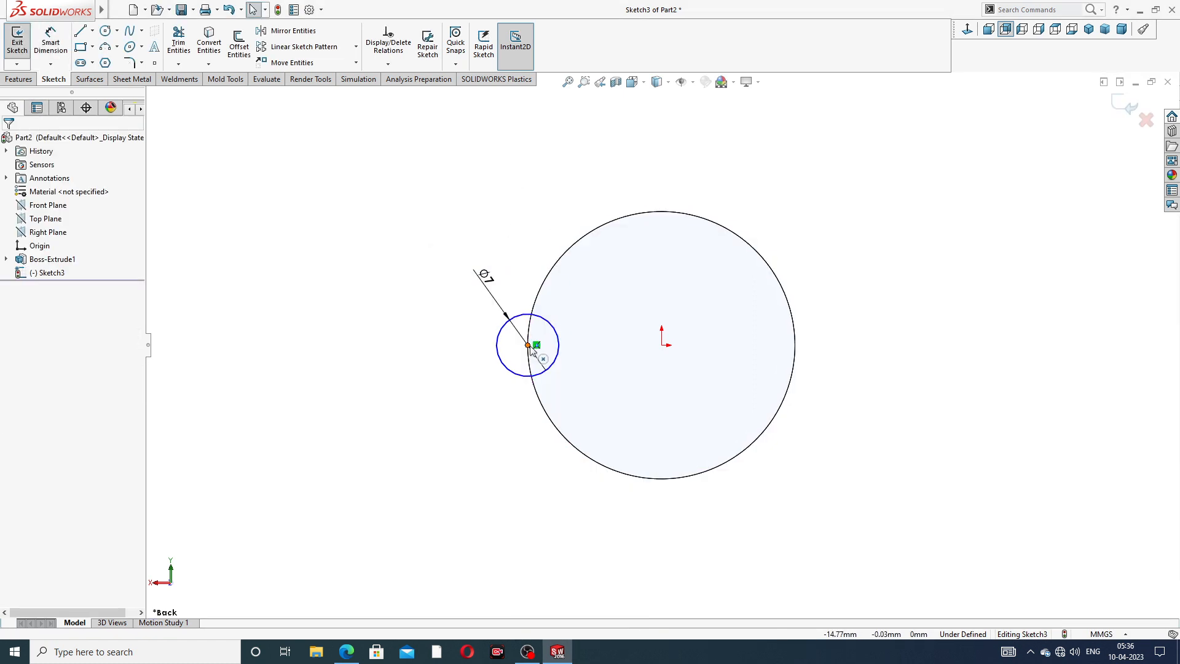
Add a horizontal relation between the small circle's centre and the origin.
left_click(530, 346)
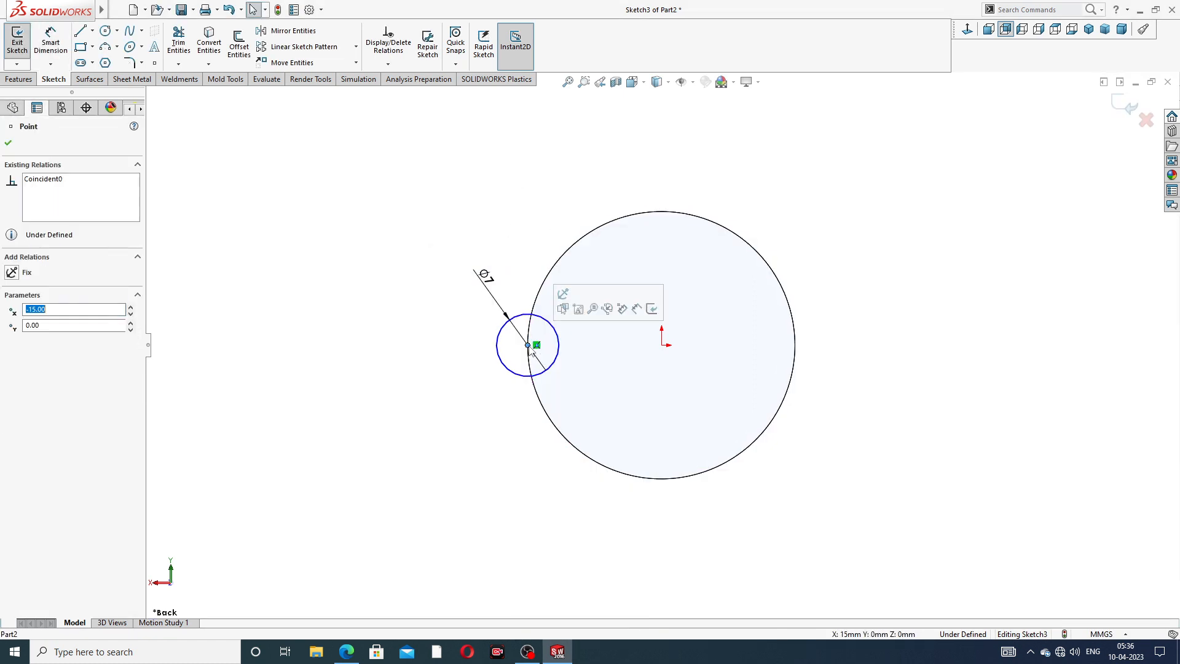
left_click(662, 346, "ctrl")
left_click(697, 293)
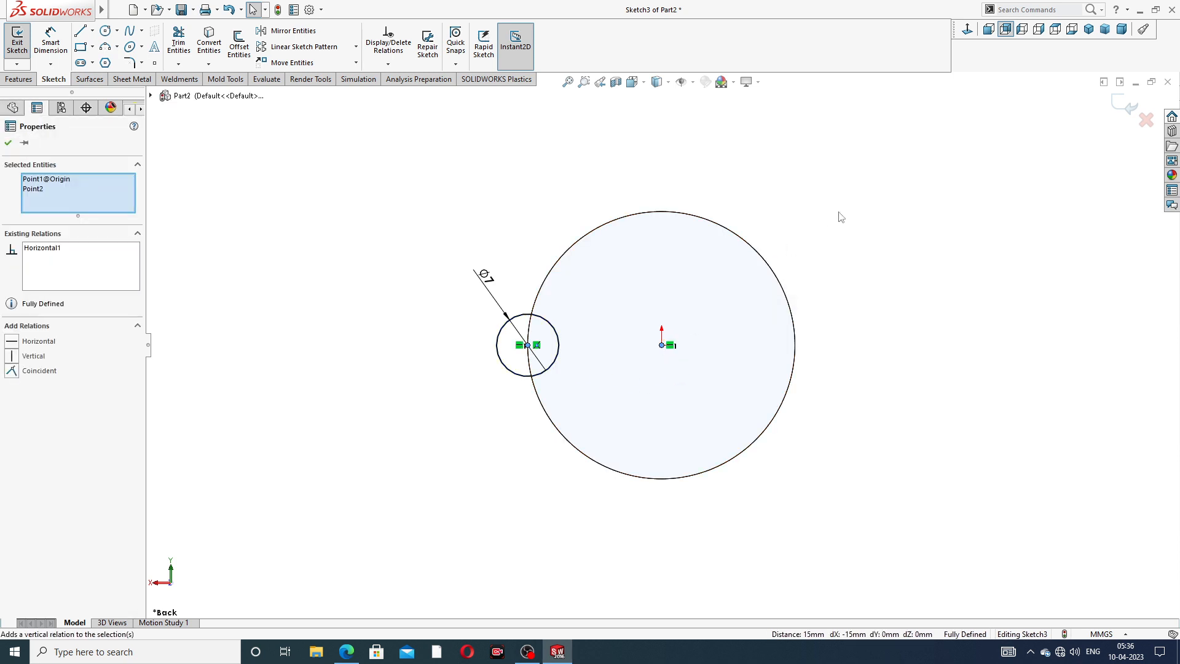
left_click(842, 212)
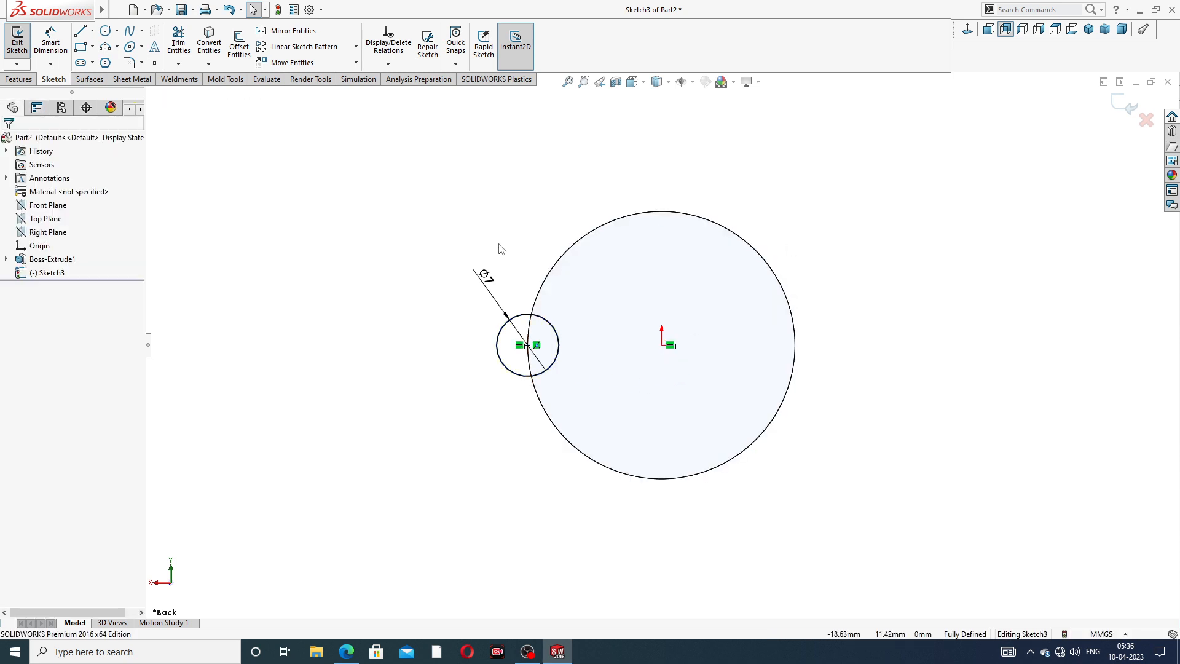
Cut-extrude the 7 mm circle to a blind depth of 80 mm along the cylinder, checking the groove length in the PDF drawing.
mouse_move(856, 179)
middle_mouse_down()
mouse_move(961, 150)
mouse_move(852, 178)
mouse_move(824, 127)
mouse_move(822, 145)
middle_mouse_up()
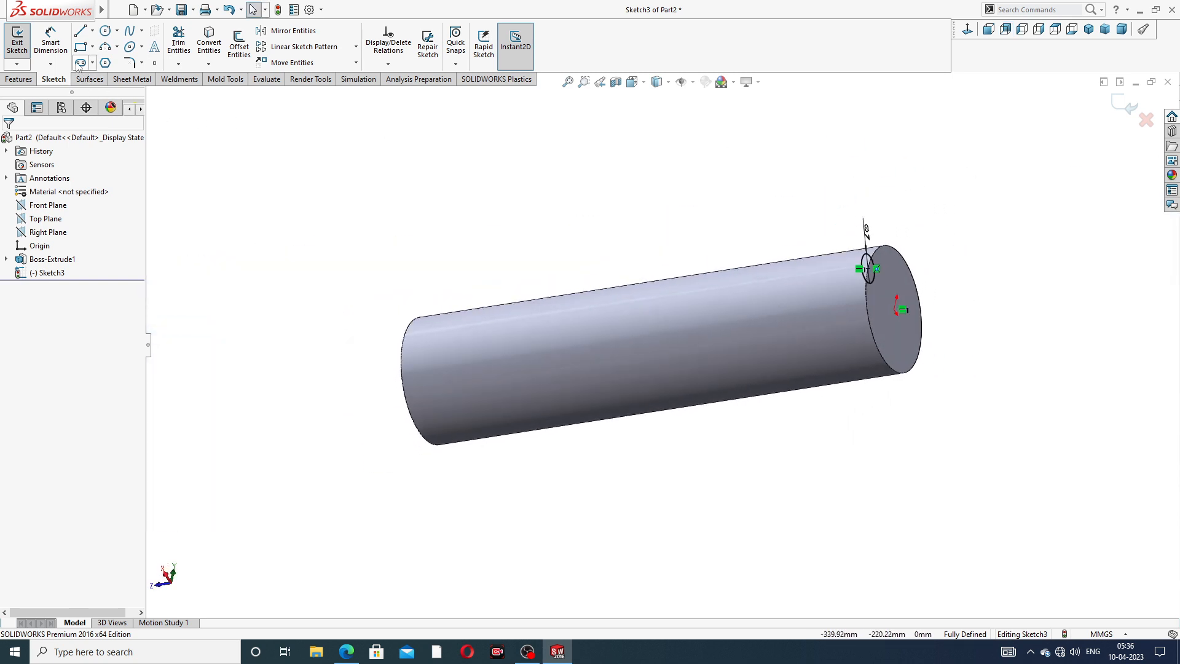
left_click(18, 79)
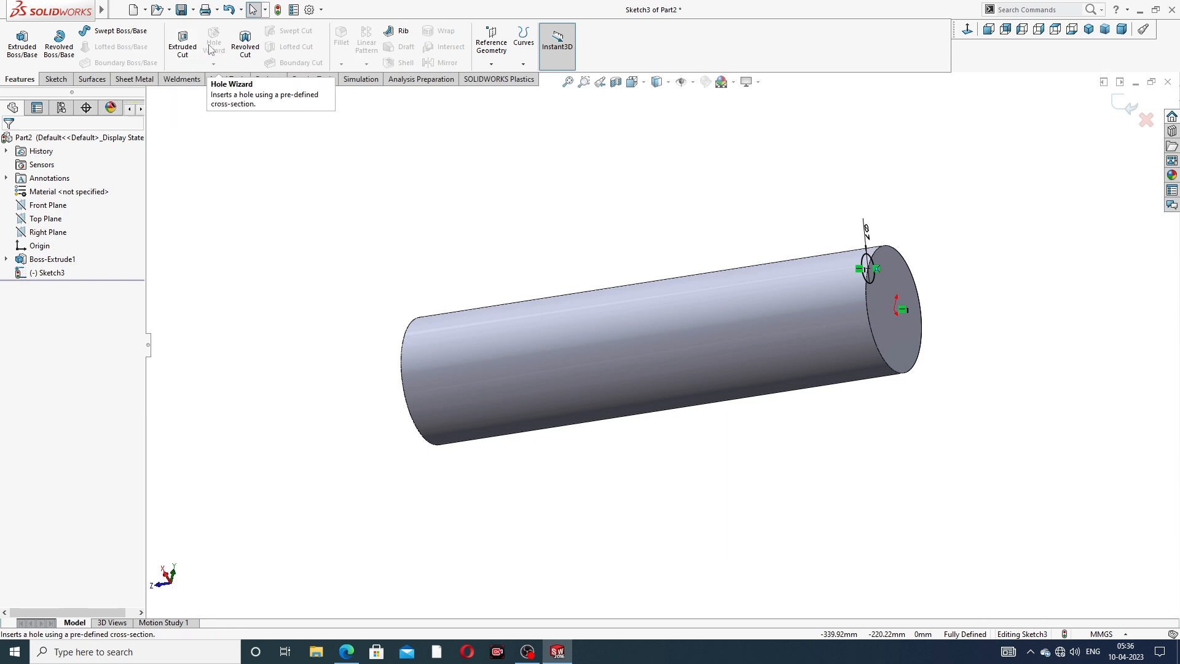
left_click(183, 43)
middle_click_drag(593, 221, 650, 179)
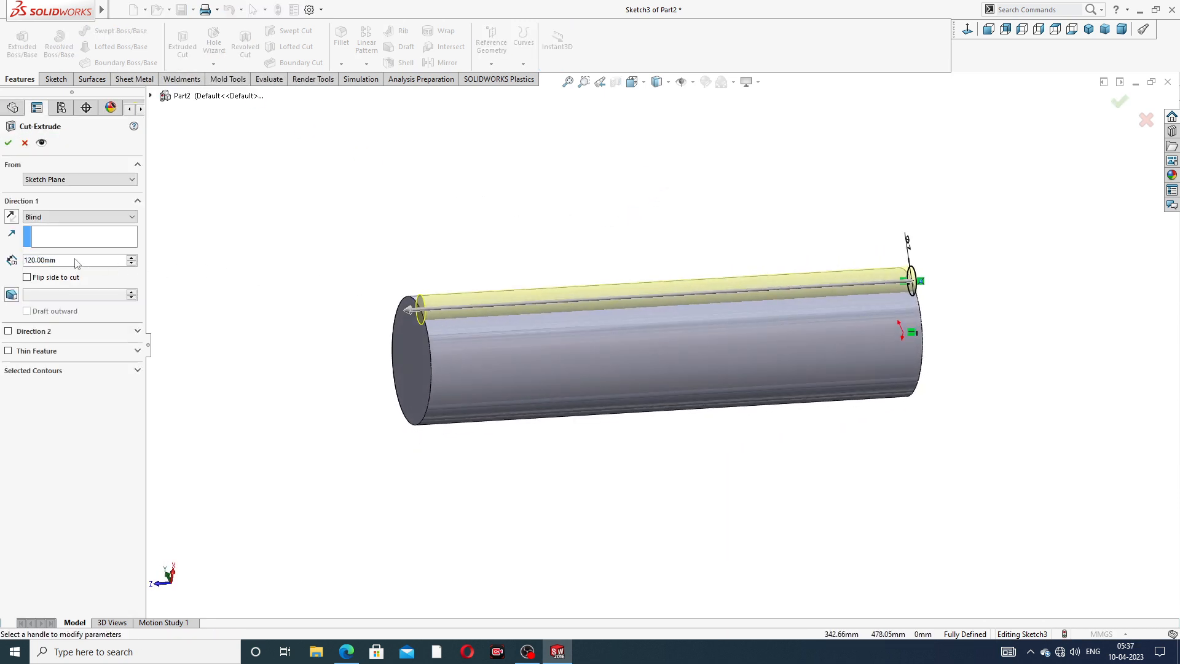
left_click_drag(66, 262, 12, 262)
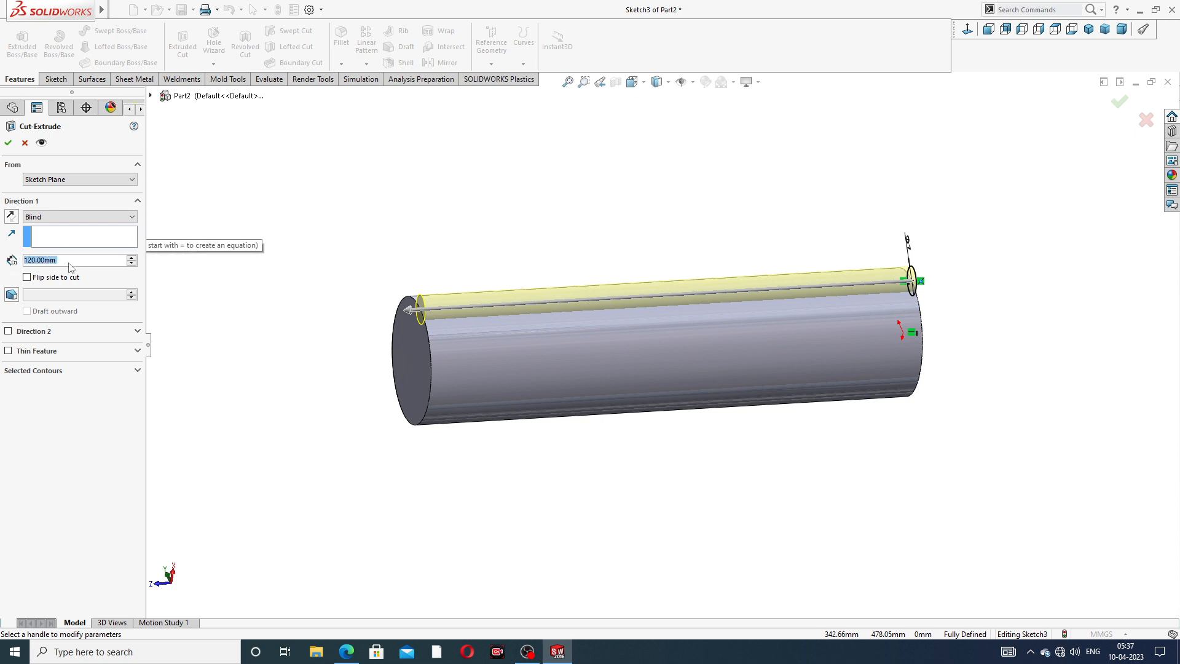
left_click(348, 651)
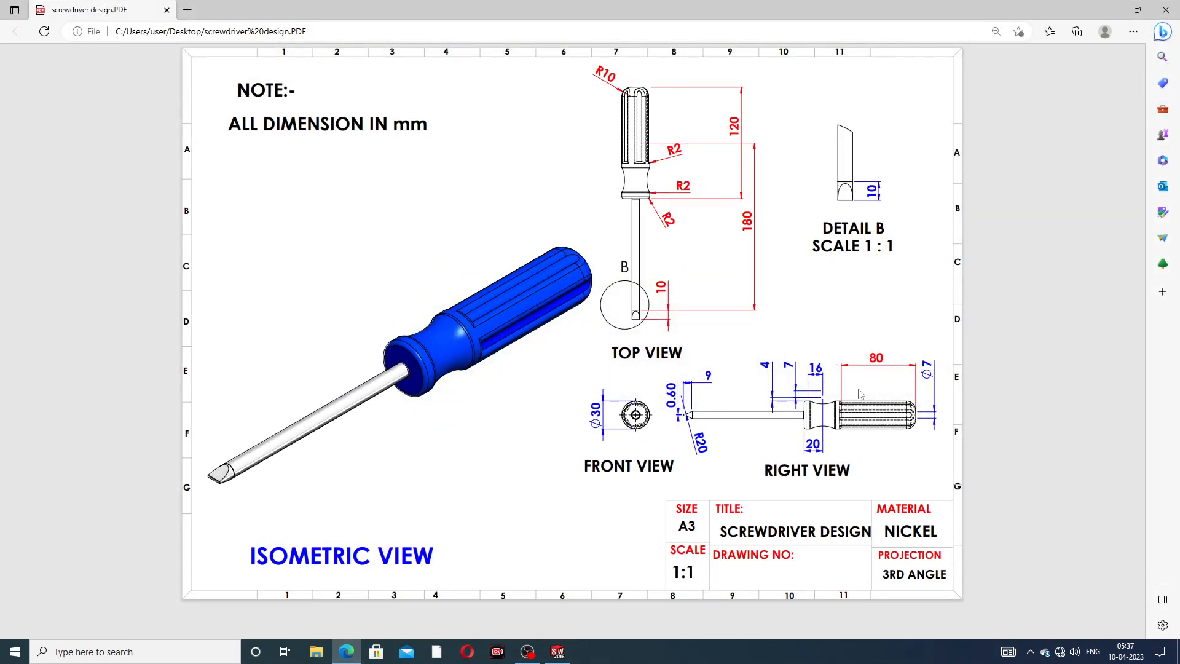
left_click(348, 652)
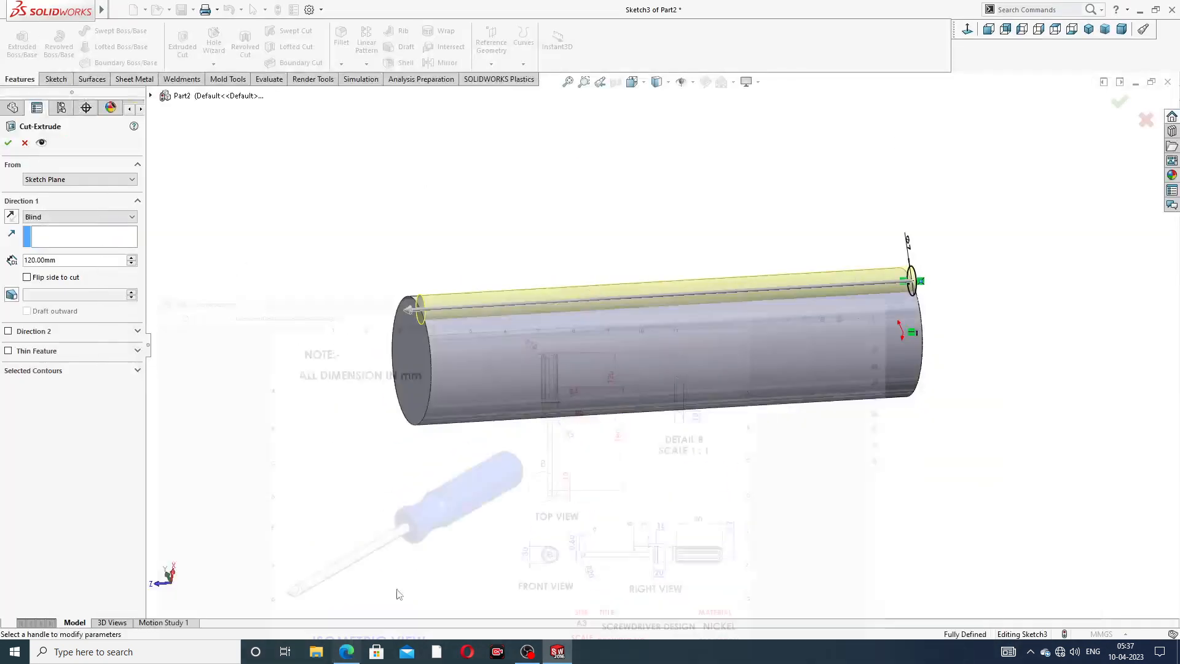
left_click_drag(65, 263, 3, 267)
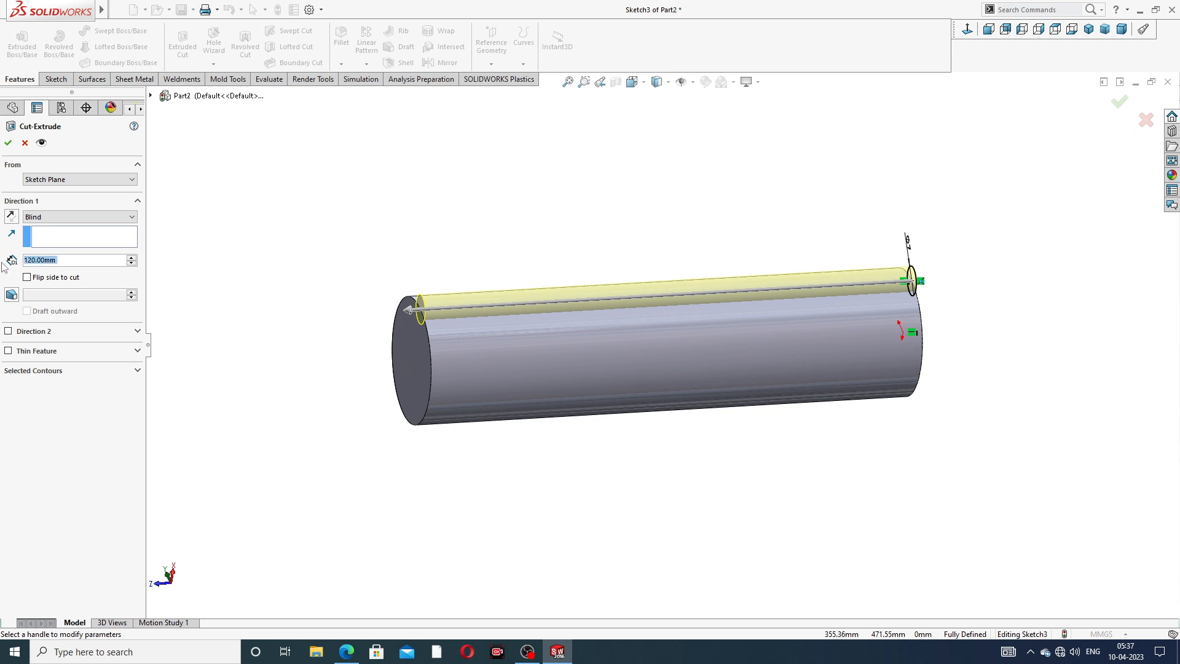
type("80")
key("Return")
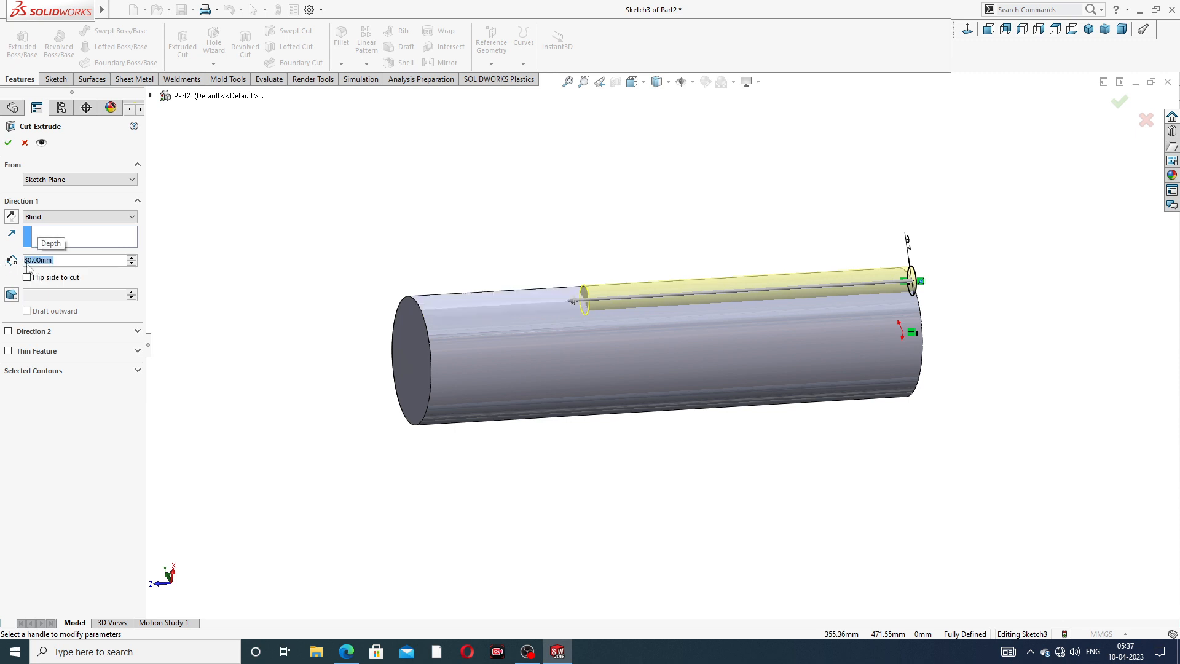
left_click(8, 143)
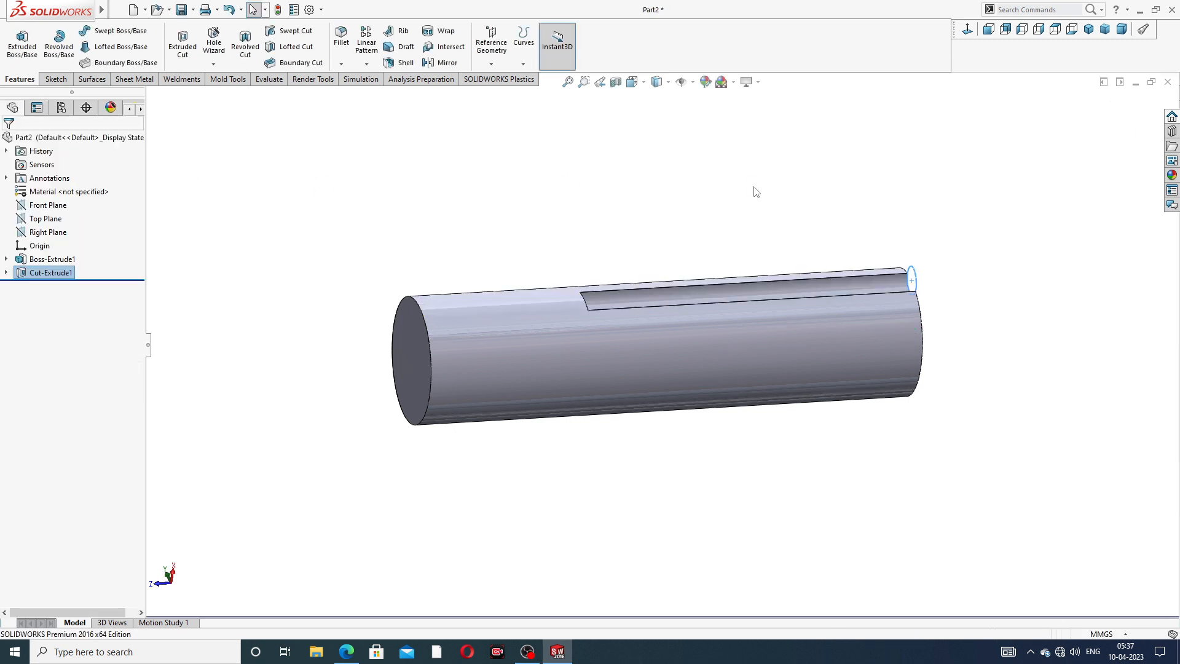
Circular-pattern the groove cut around the handle's cylindrical face with 6 equally spaced instances over 360 degrees.
middle_click_drag(787, 231, 663, 335)
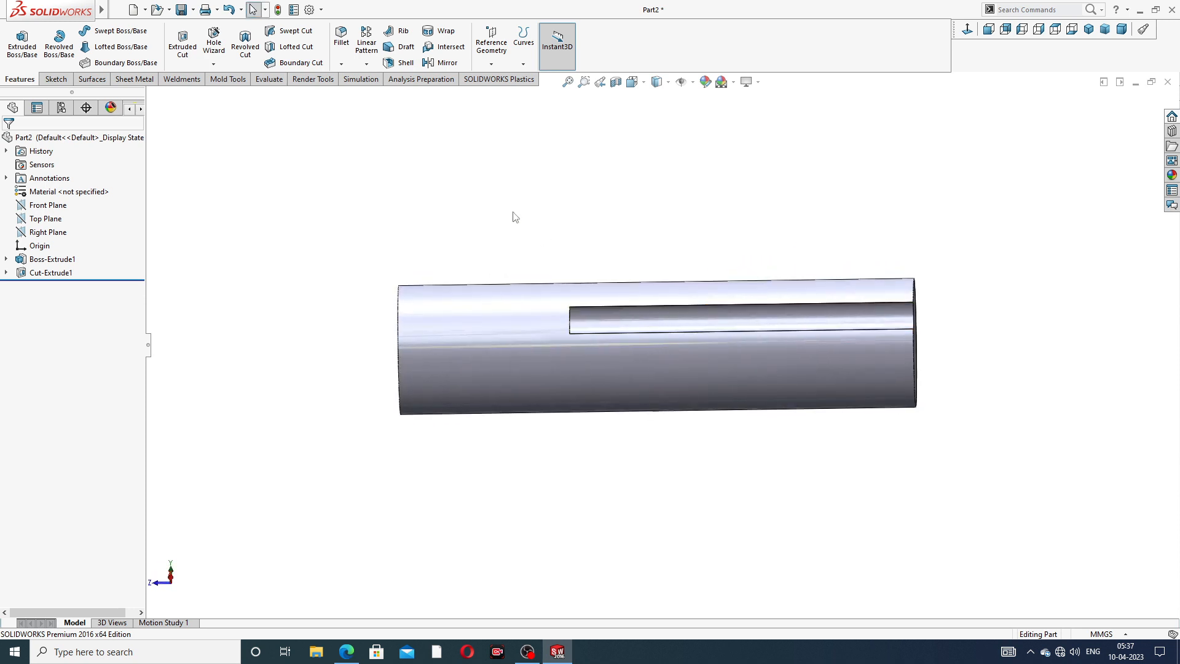
left_click(366, 64)
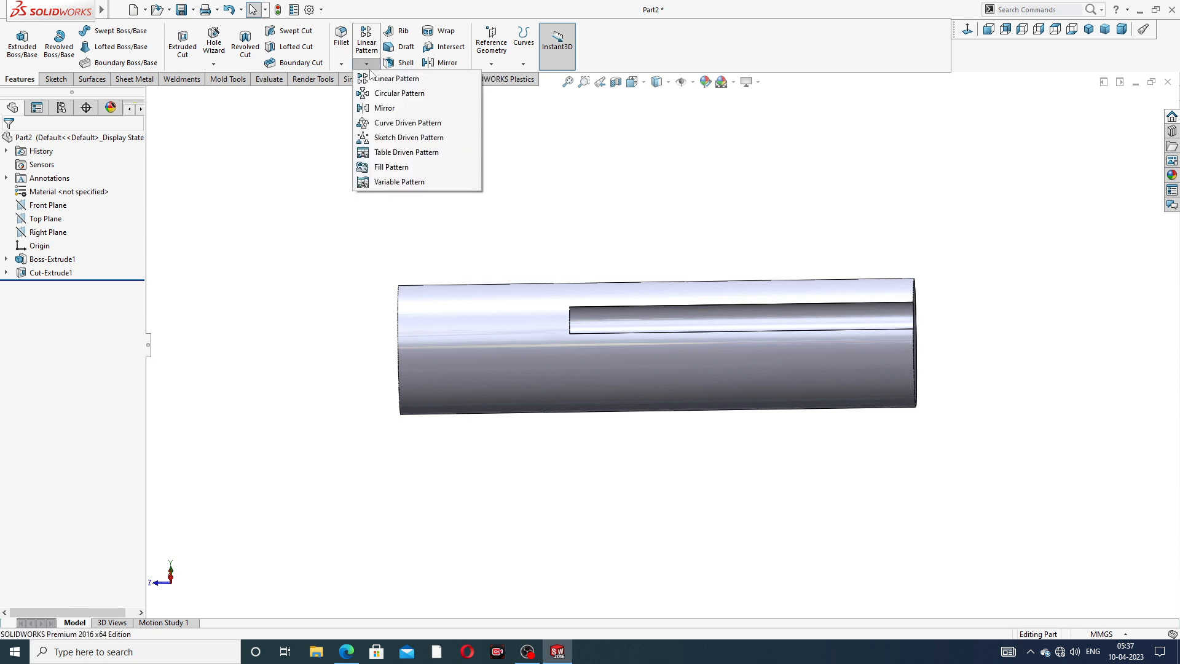
left_click(398, 94)
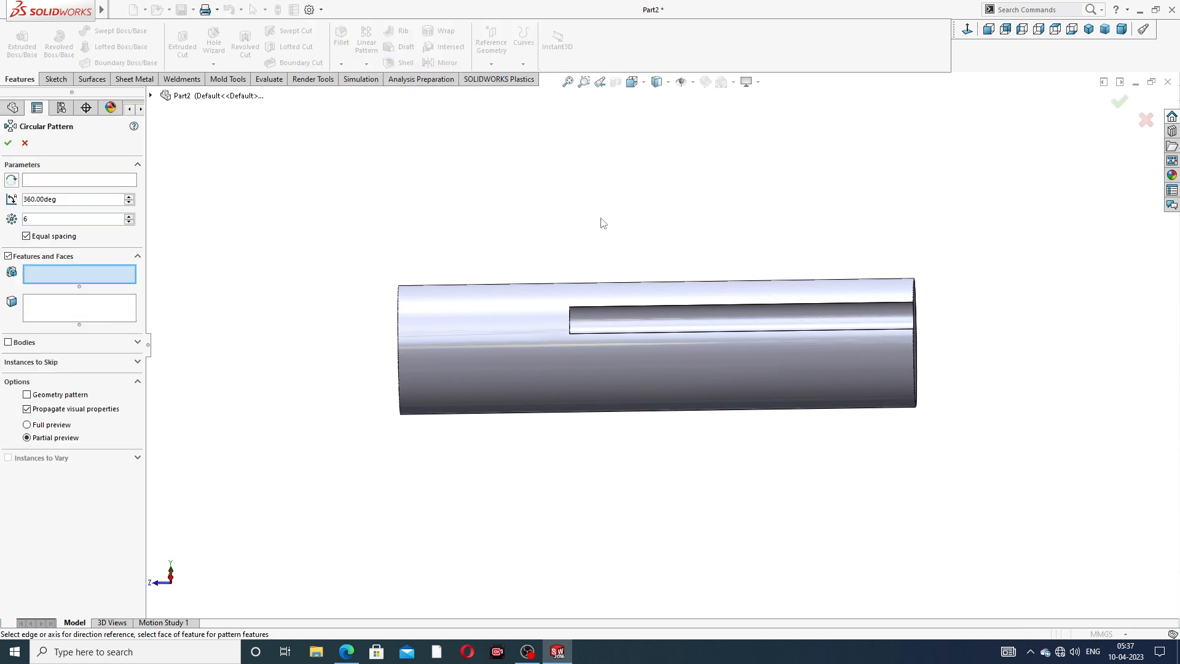
middle_click_drag(601, 222, 566, 225)
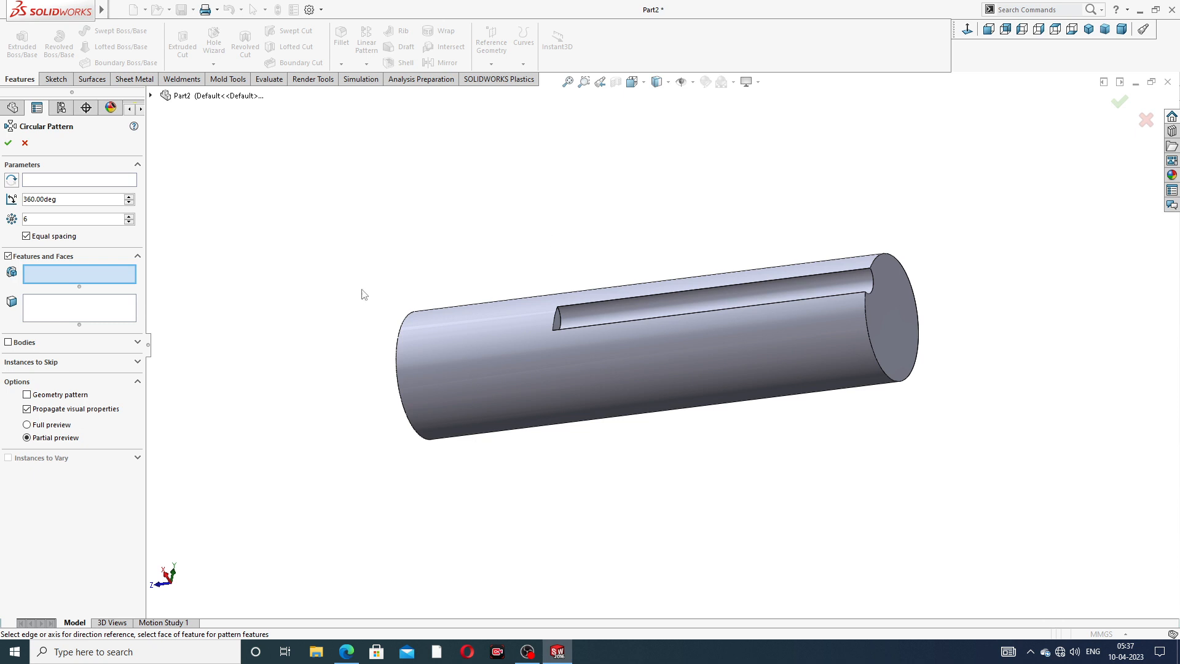
left_click(57, 183)
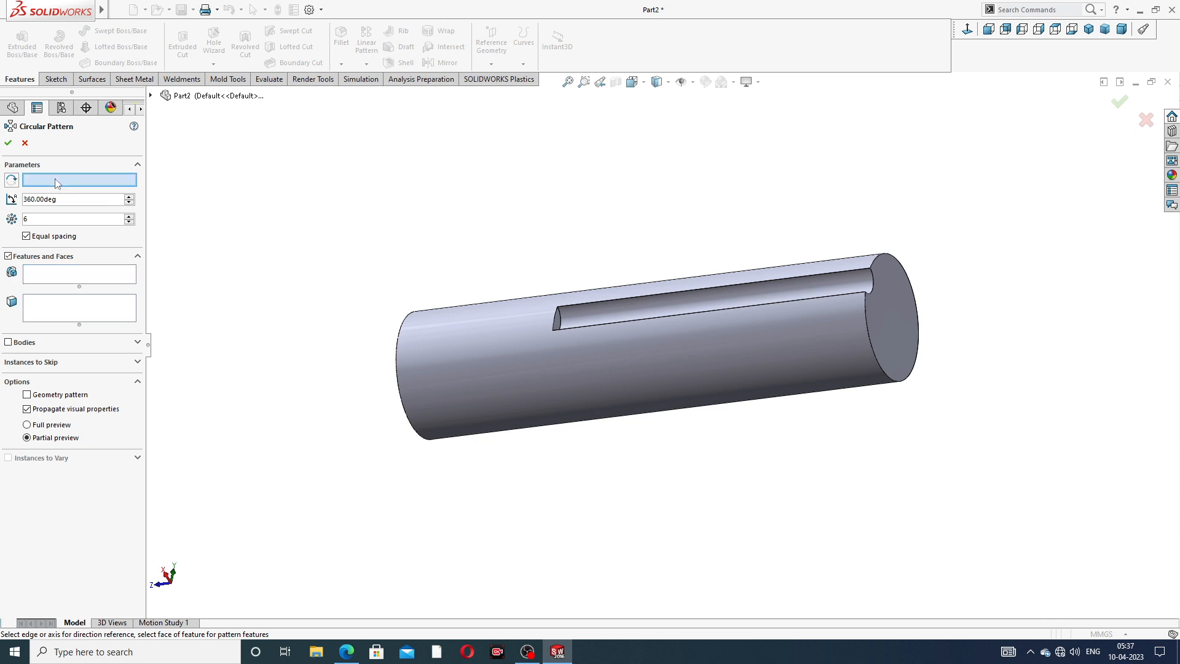
left_click(492, 339)
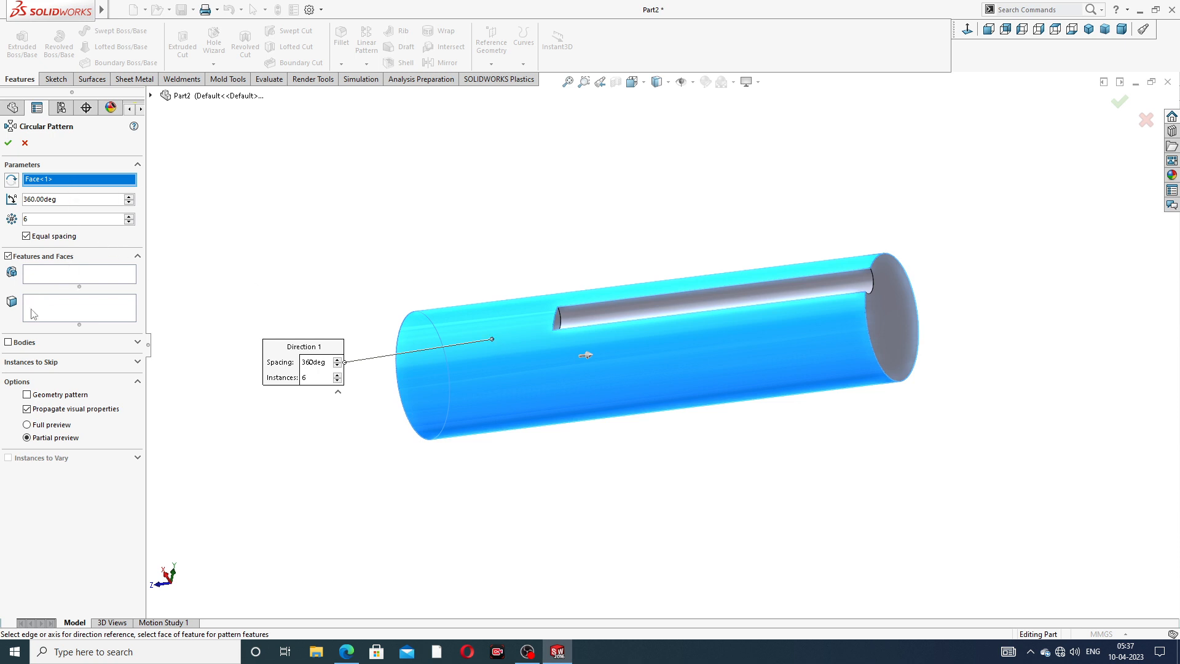
left_click(59, 277)
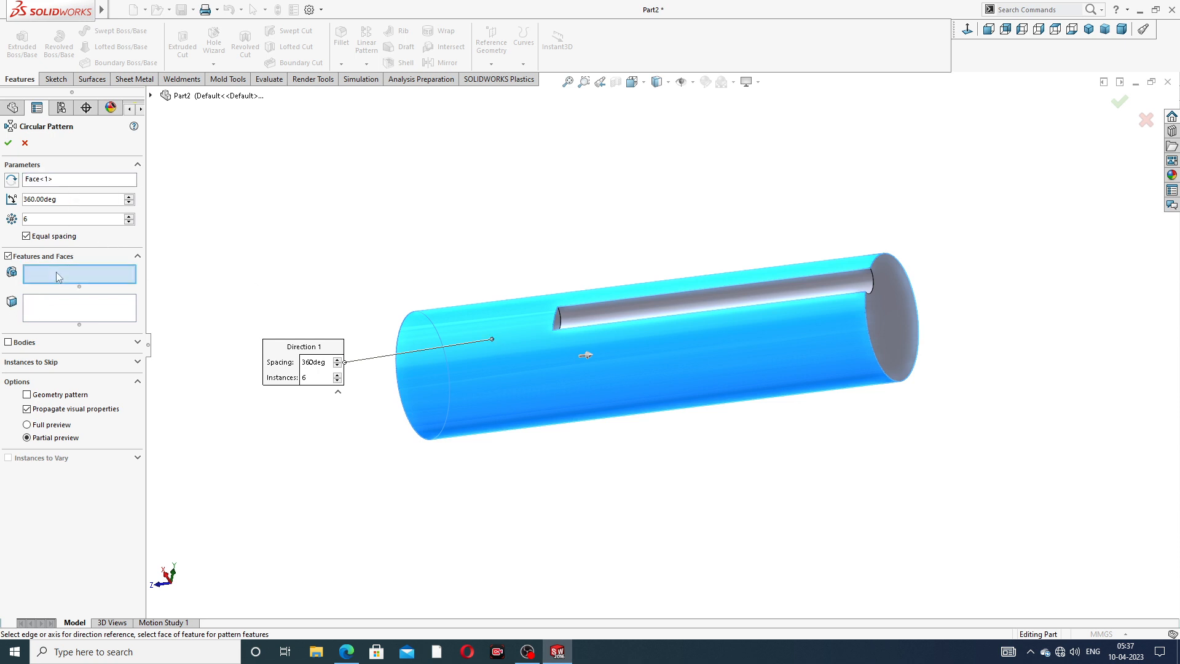
left_click(596, 319)
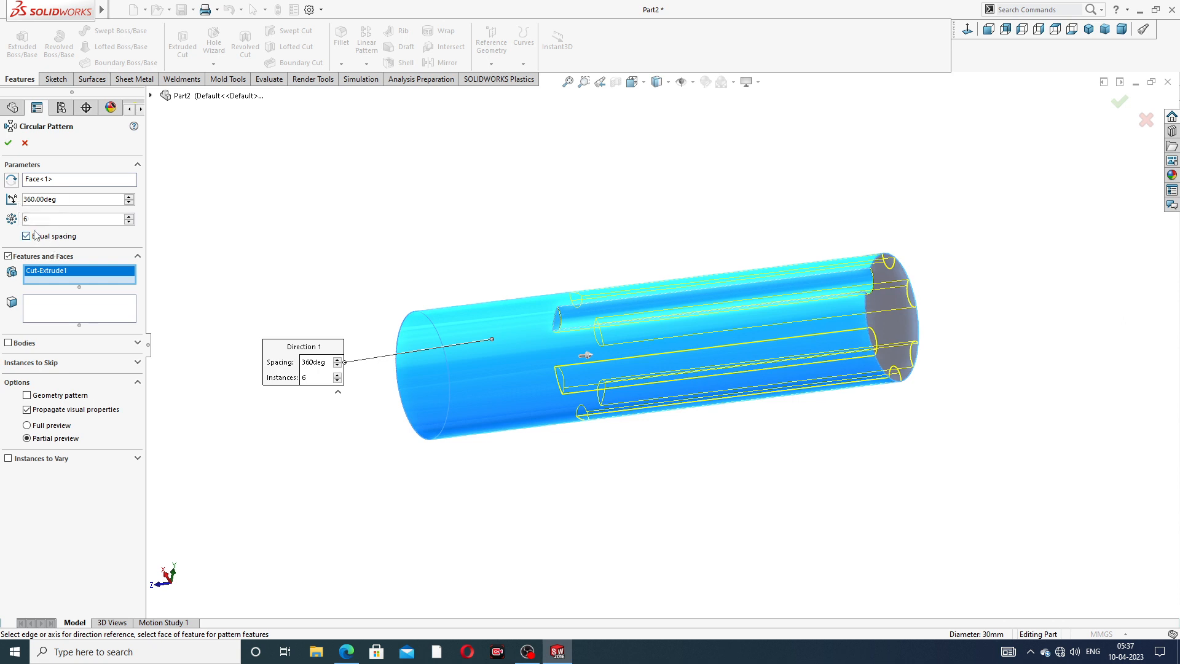
left_click(8, 142)
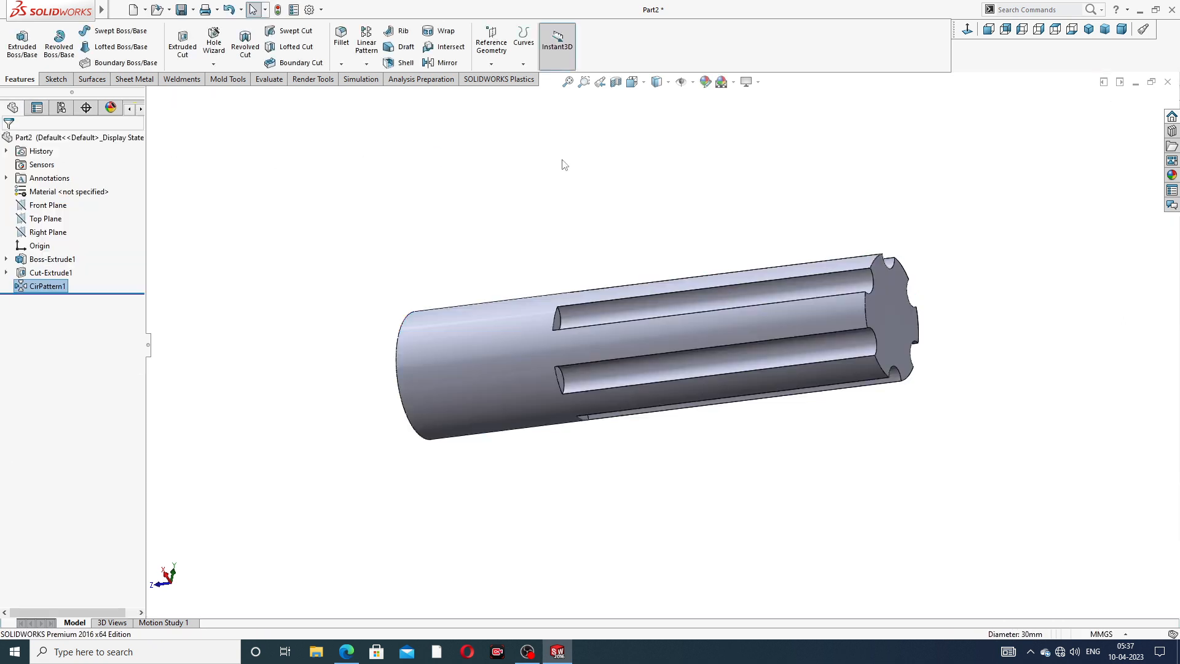
Inspect the grooved handle, switch to the screwdriver design PDF in Edge to examine the neck dimensions, and return to SOLIDWORKS.
scroll(586, 224, "up", 1)
middle_click_drag(654, 243, 664, 219)
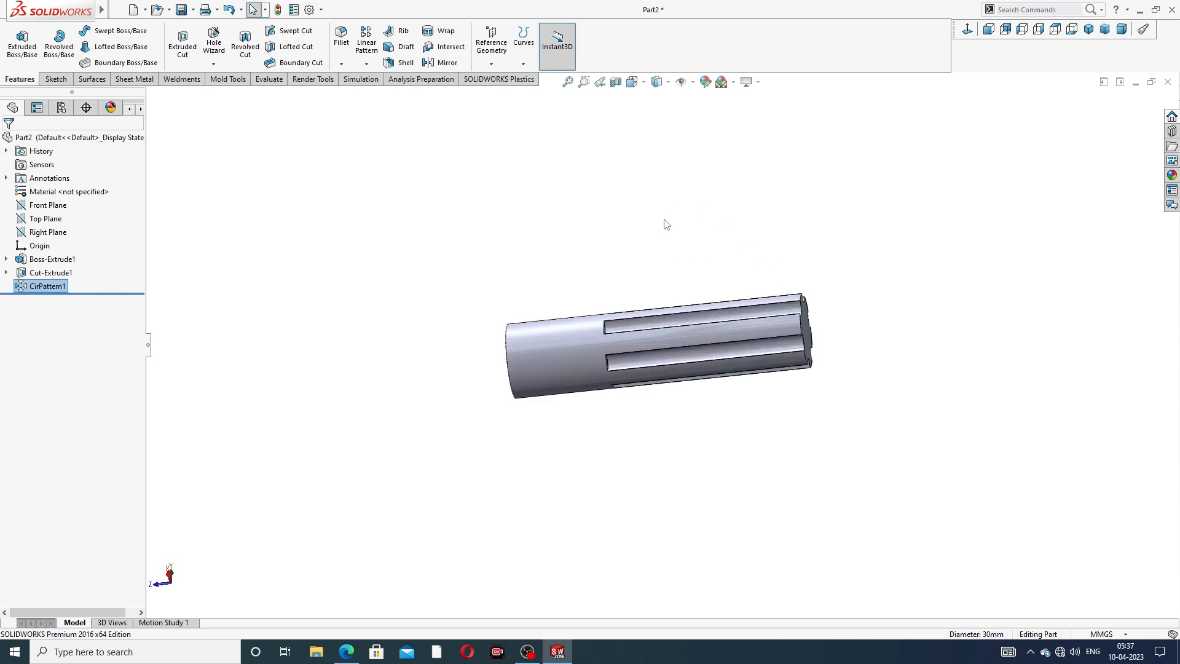
middle_click_drag(573, 342, 694, 231)
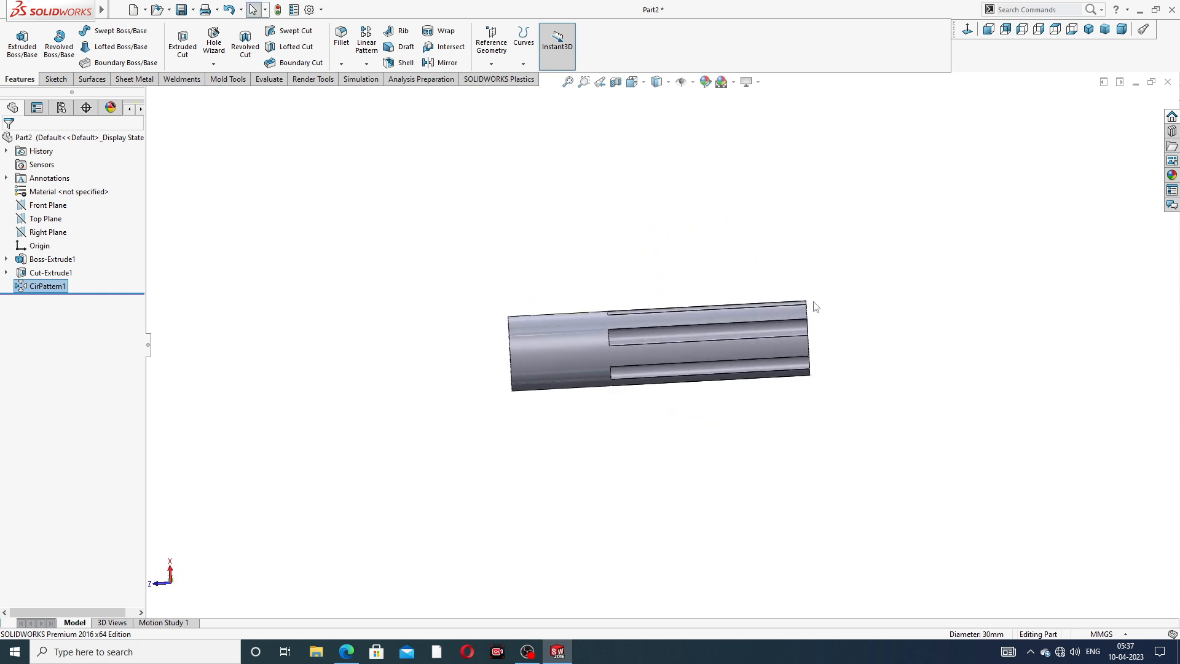
middle_click_drag(814, 305, 761, 243)
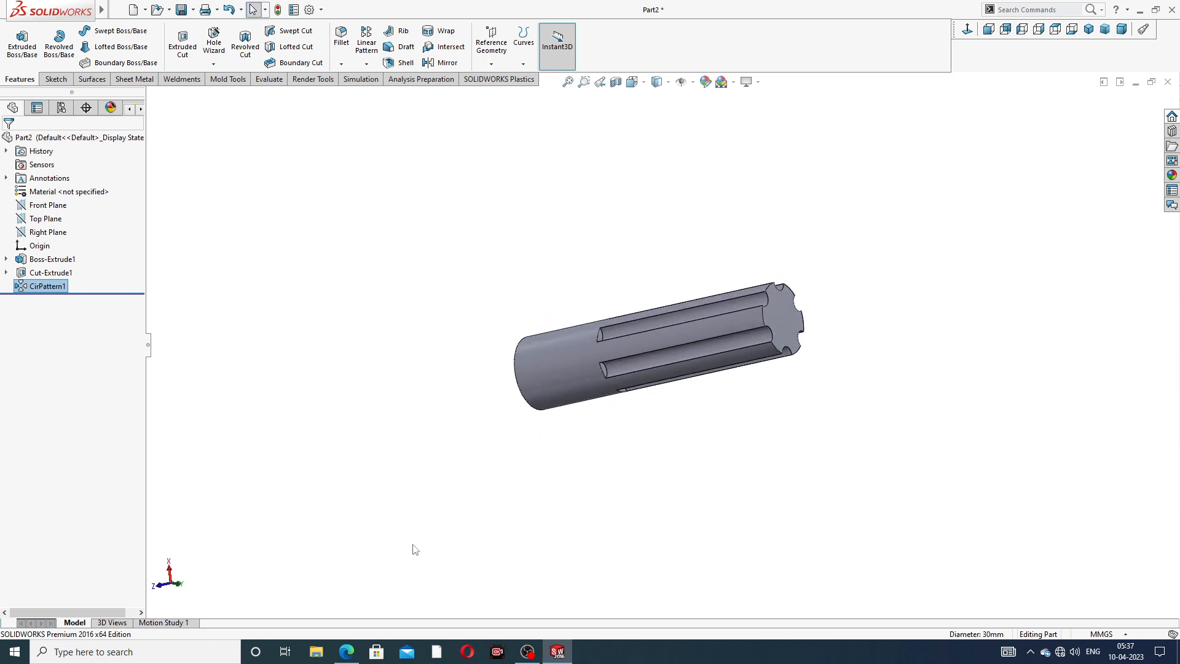
left_click(346, 652)
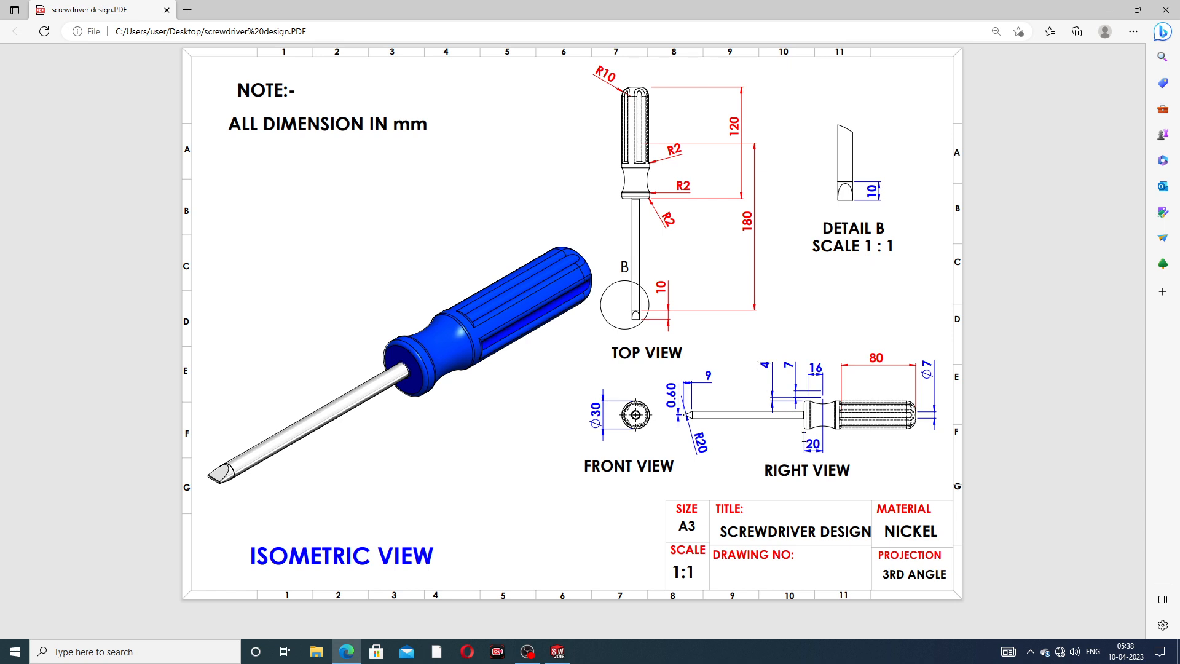
left_click(344, 653)
middle_click_drag(618, 346, 688, 304)
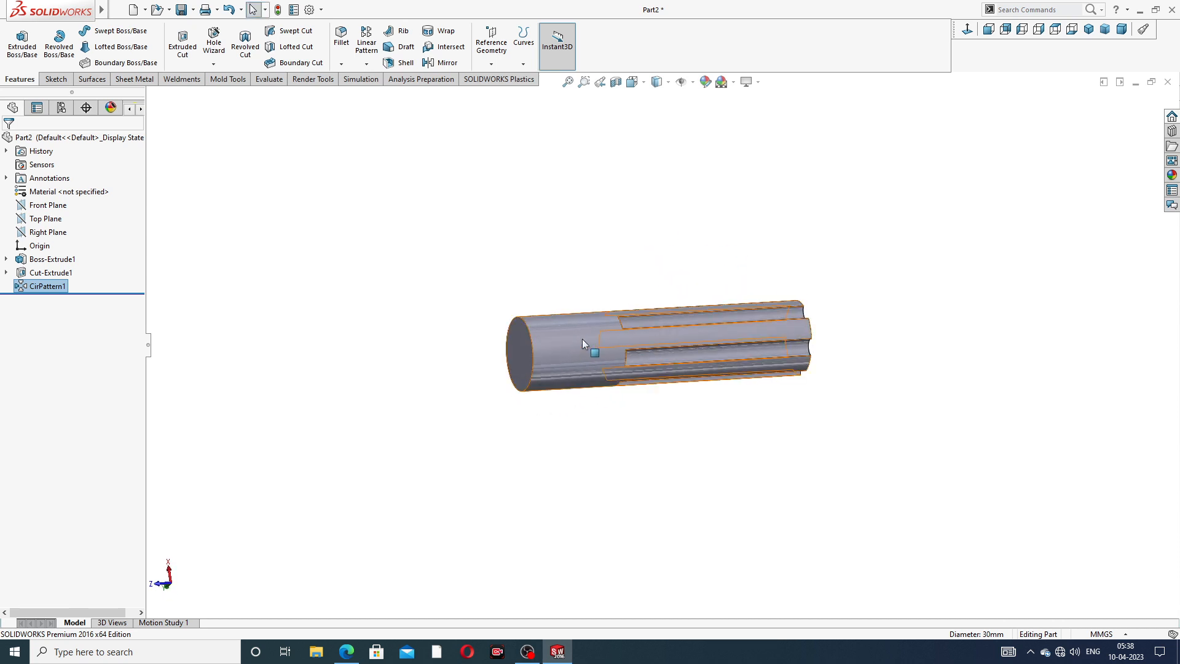
Start a sketch on the Right Plane and draw a horizontal ellipse across the handle's upper edge near the ungrooved end, radii about 12.9 and 4.8 mm.
left_click(1088, 29)
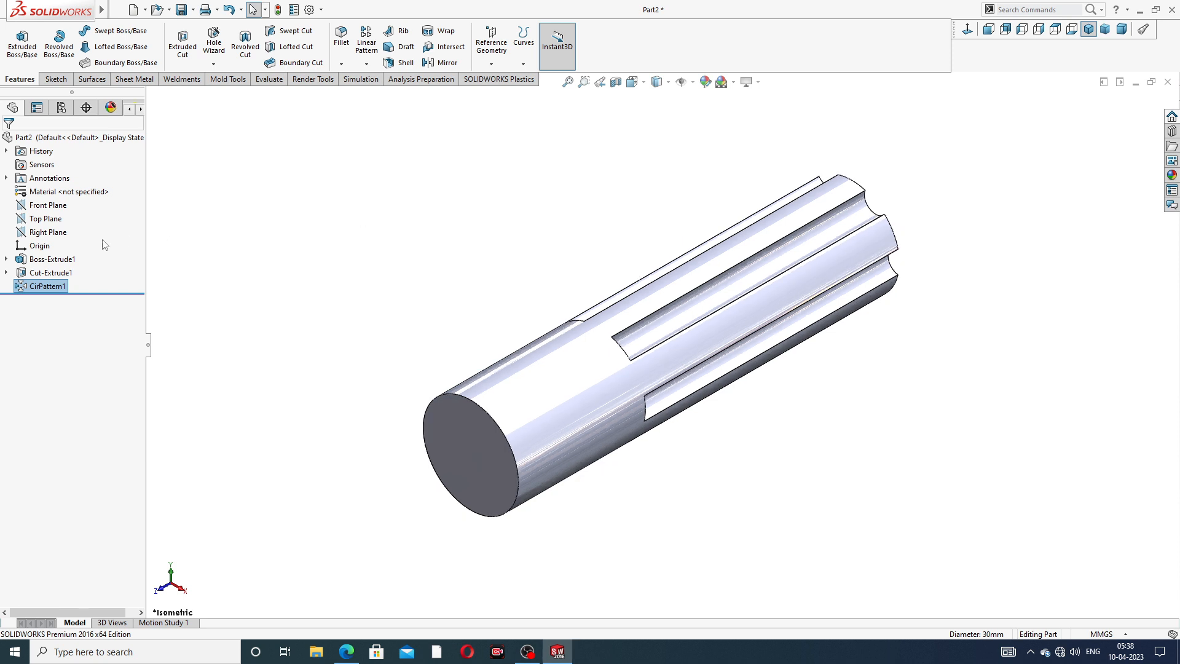
left_click(49, 231)
left_click(54, 216)
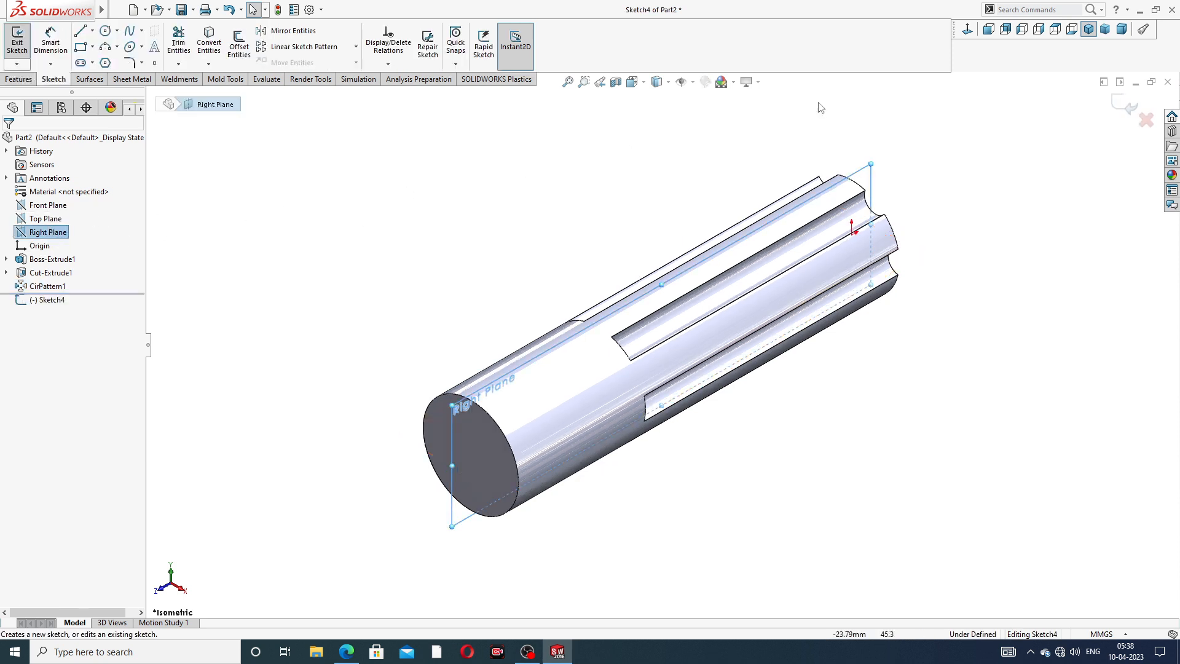
left_click(968, 29)
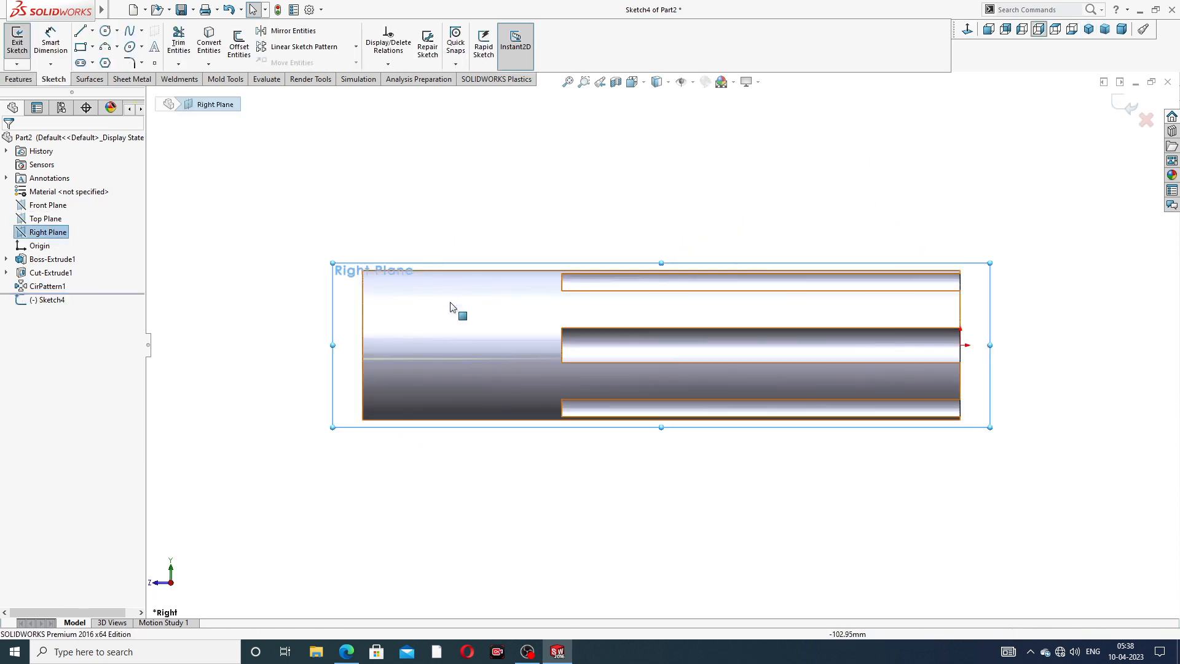
scroll(460, 316, "down", 5)
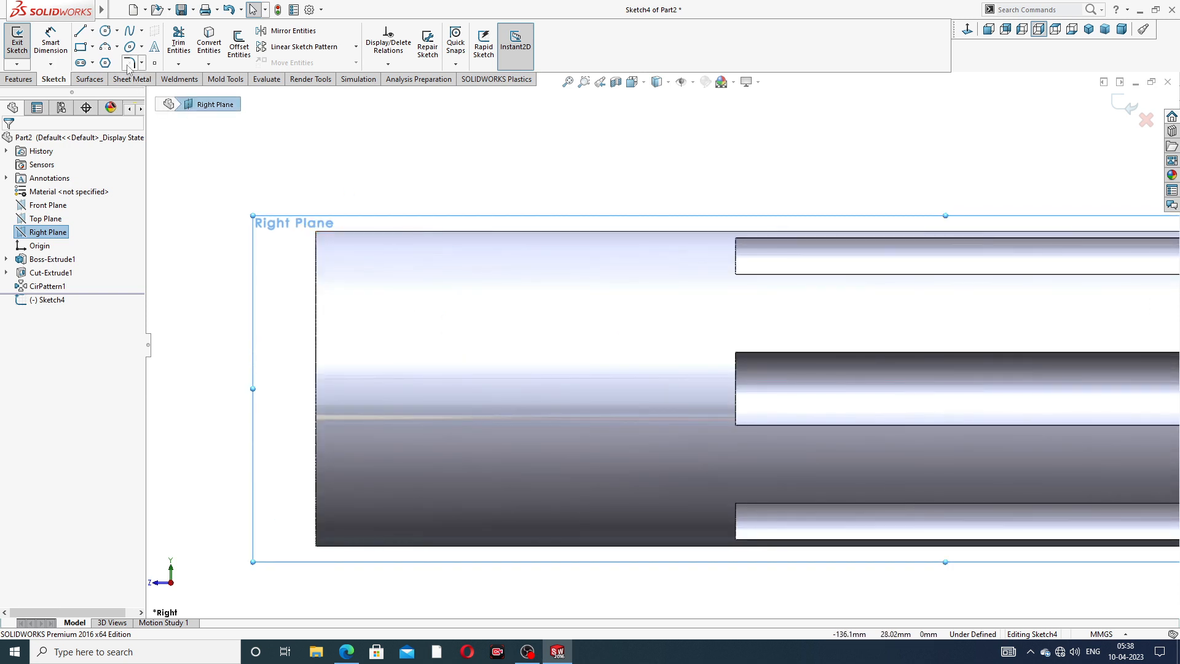
left_click(131, 48)
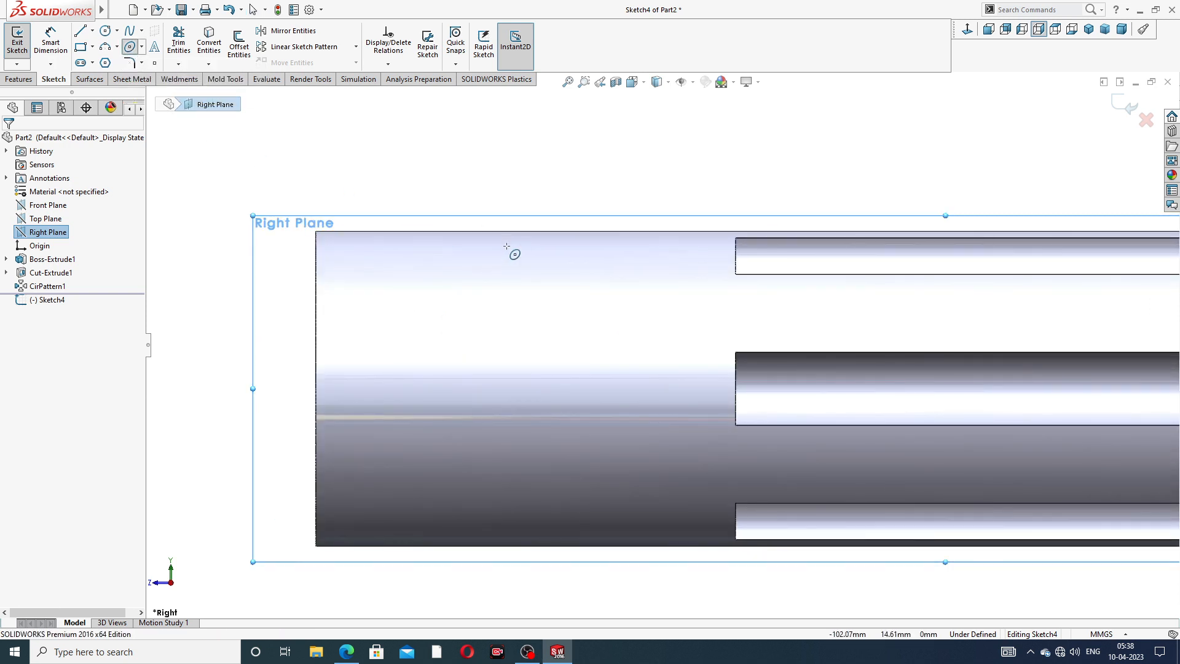
scroll(514, 229, "down", 1)
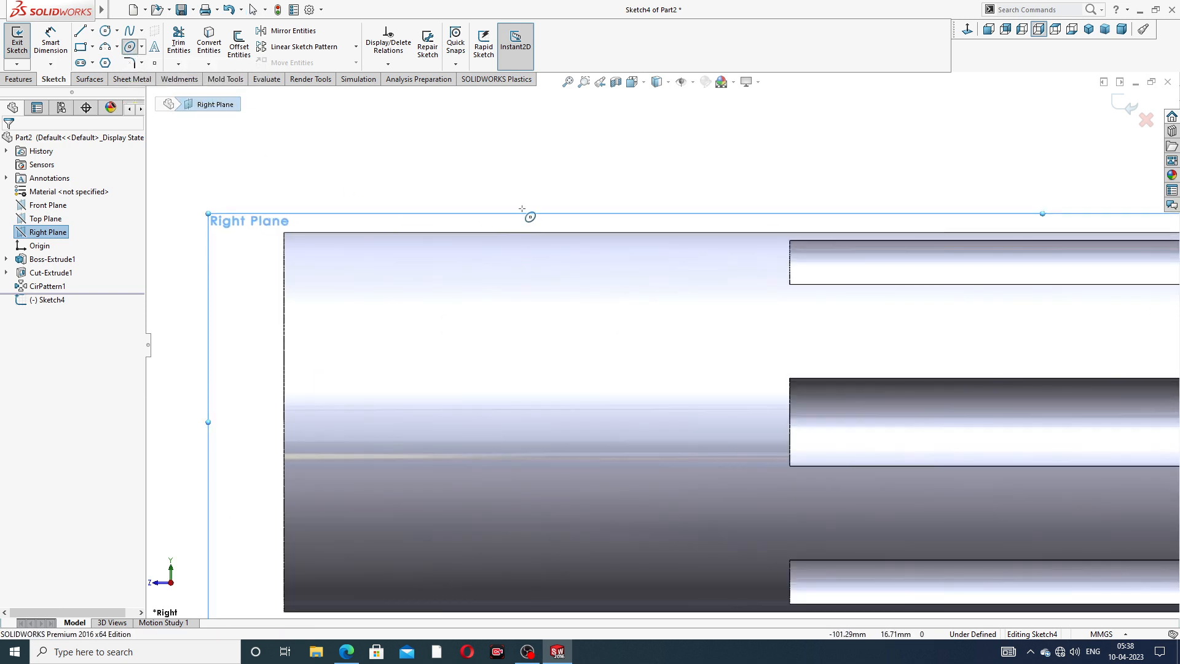
left_click(556, 191)
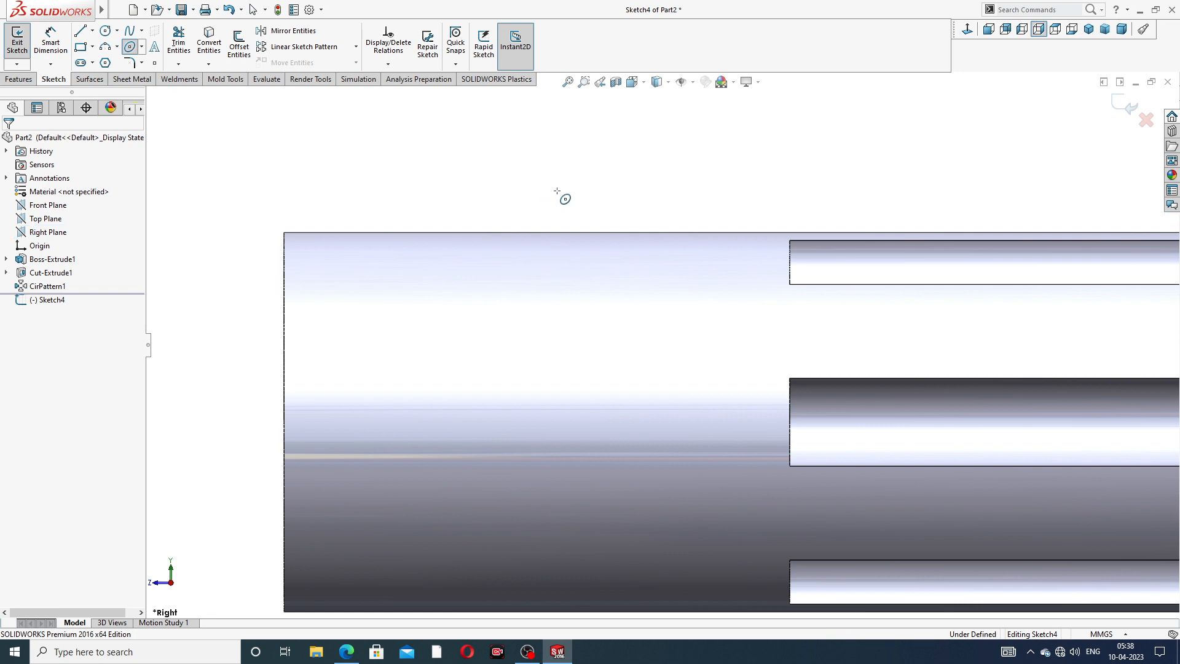
left_click(557, 251)
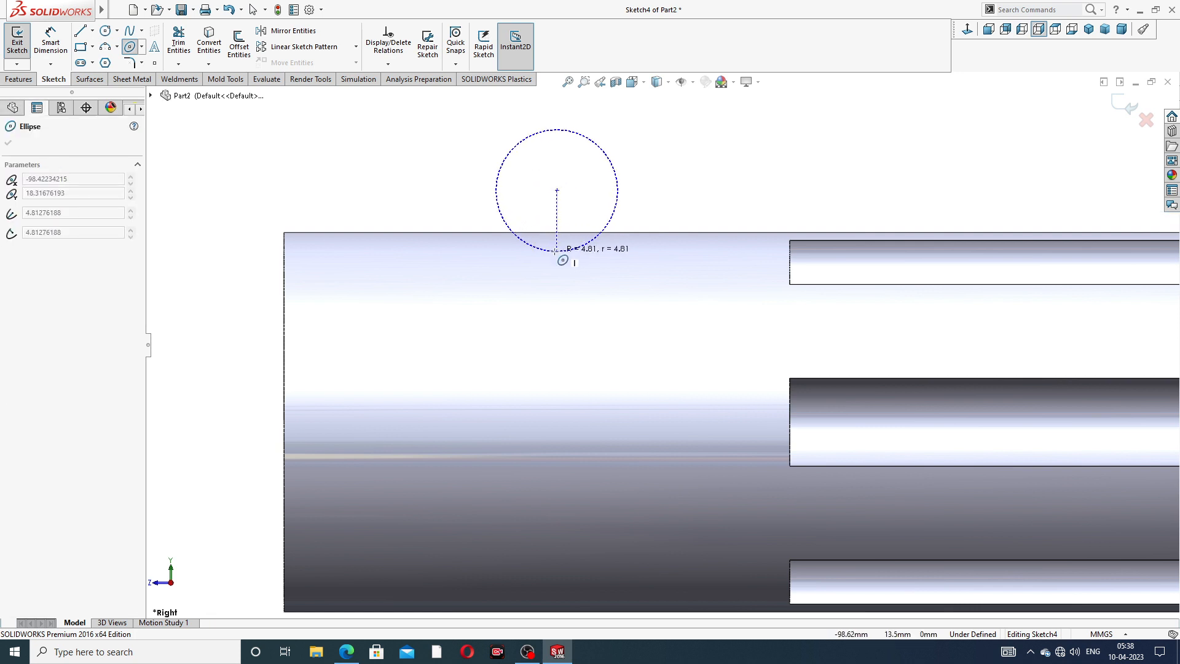
left_click(396, 185)
right_click(712, 143)
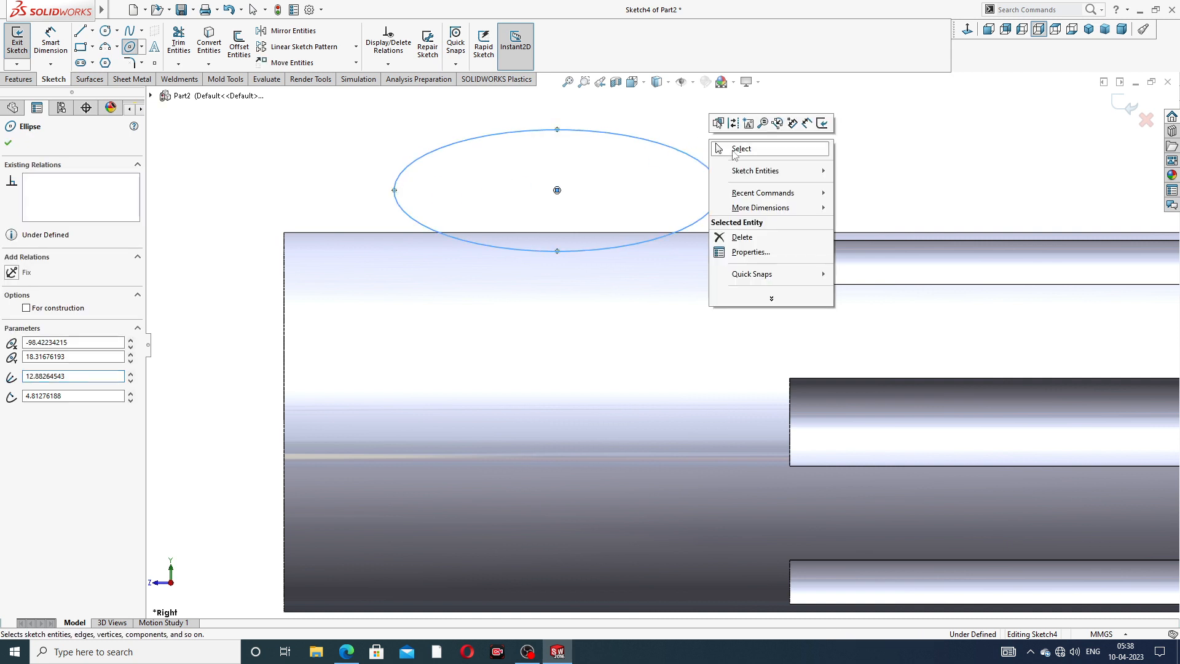
left_click(745, 153)
scroll(656, 195, "up", 2)
scroll(642, 239, "down", 2)
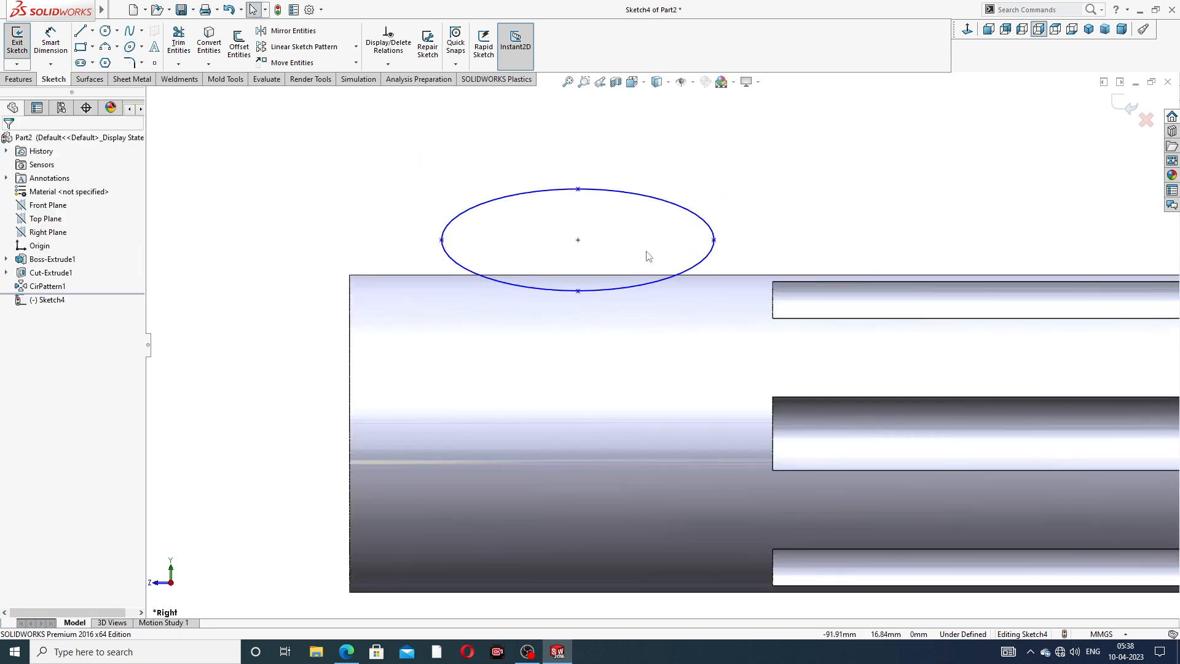
Dimension the ellipse's horizontal radius from its center to the outer end point and set it to 16 mm.
left_click(51, 48)
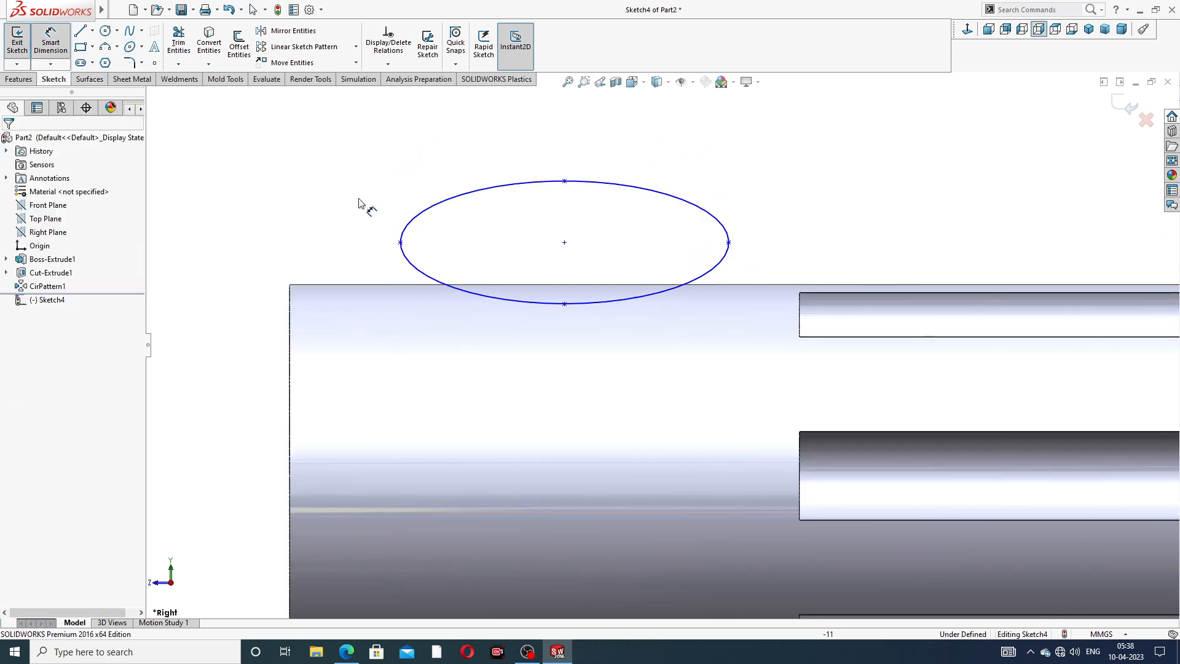
left_click(564, 243)
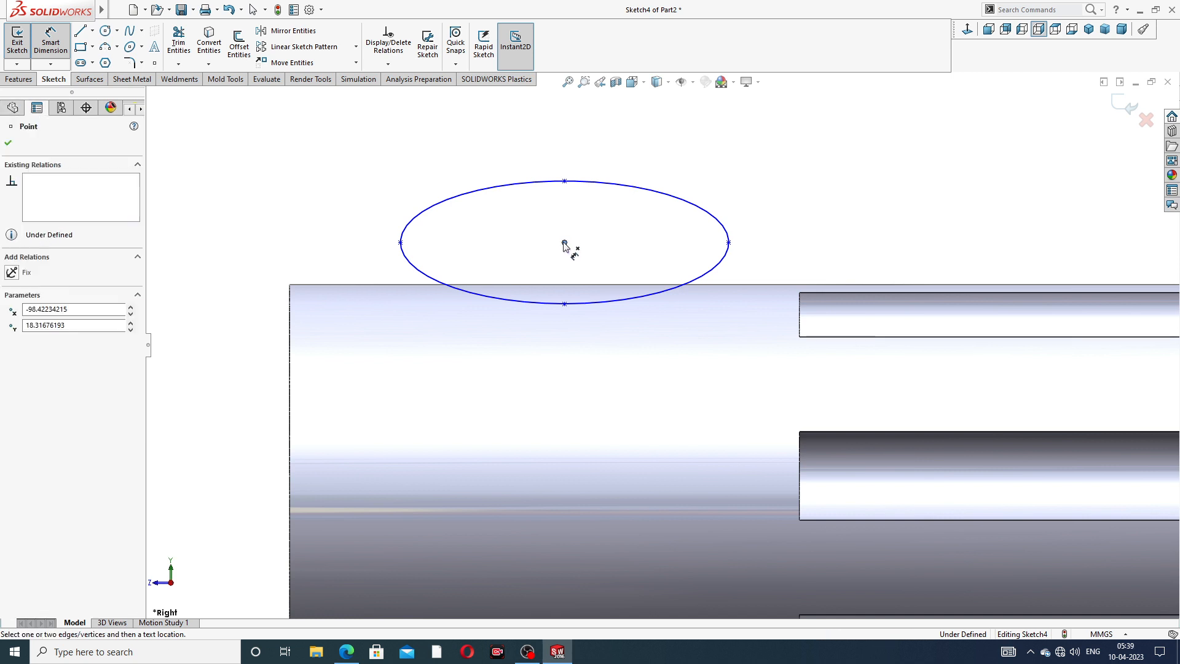
left_click(400, 242)
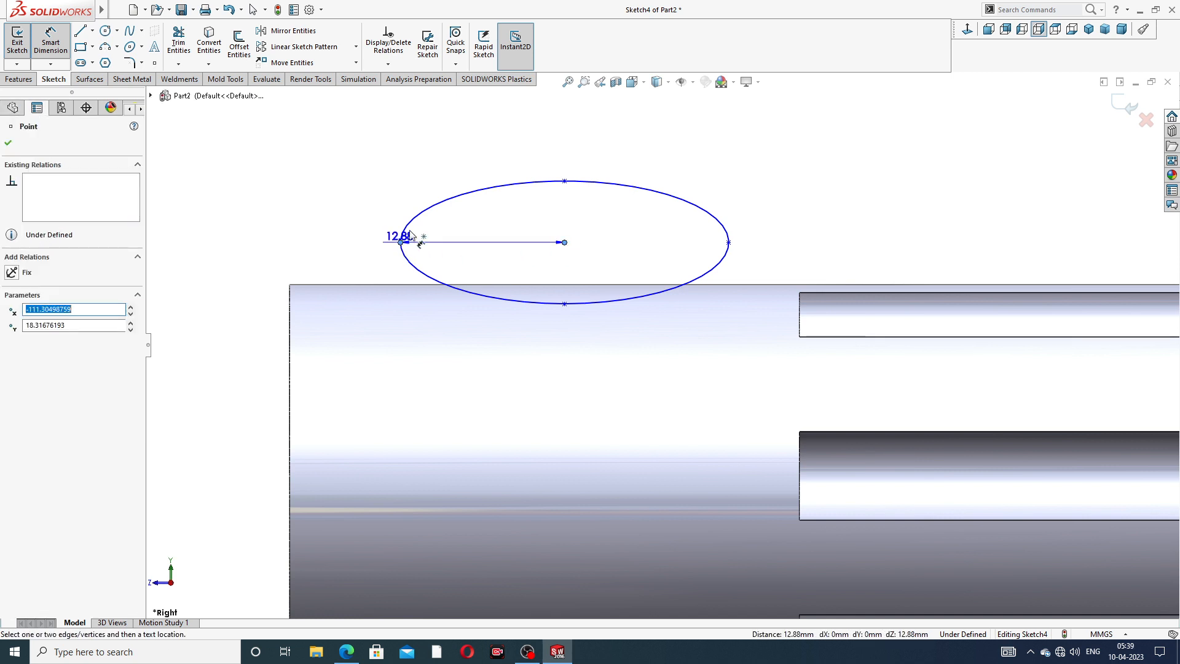
left_click(473, 156)
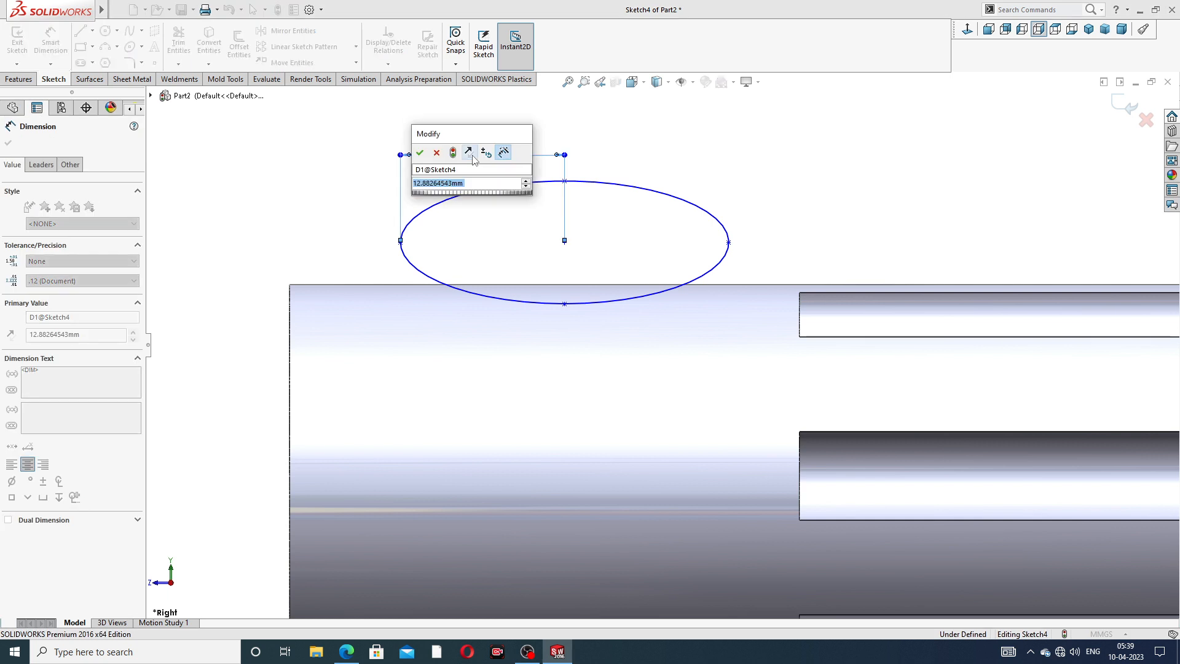
key("Return")
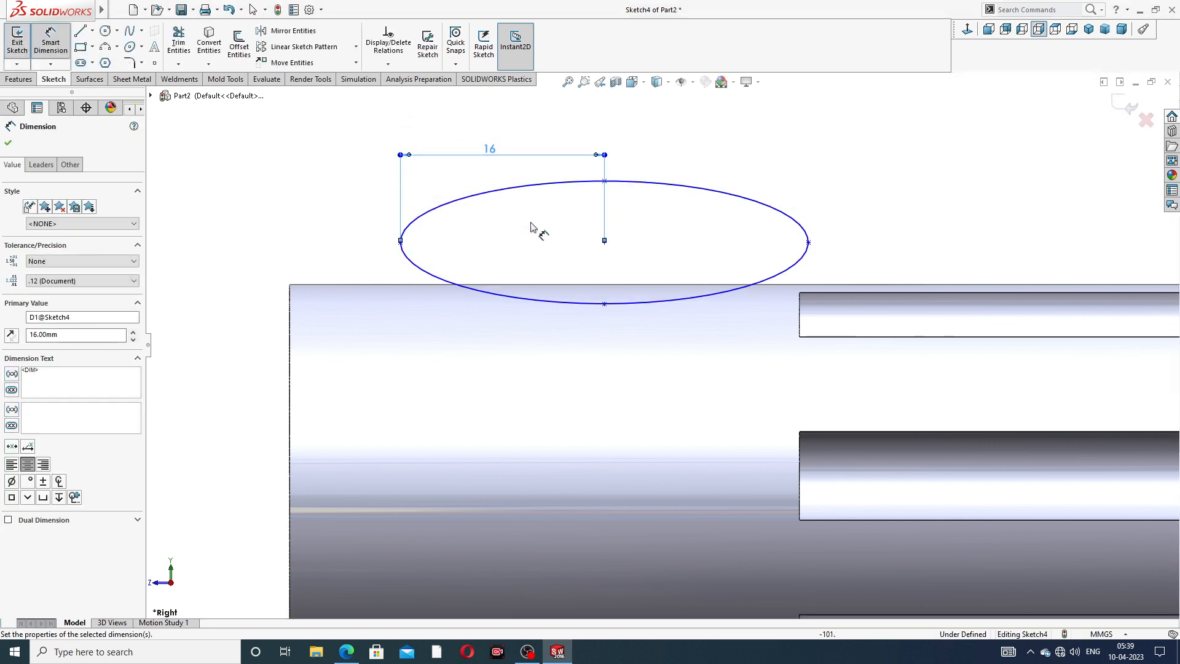
left_click(530, 224)
left_click(400, 243)
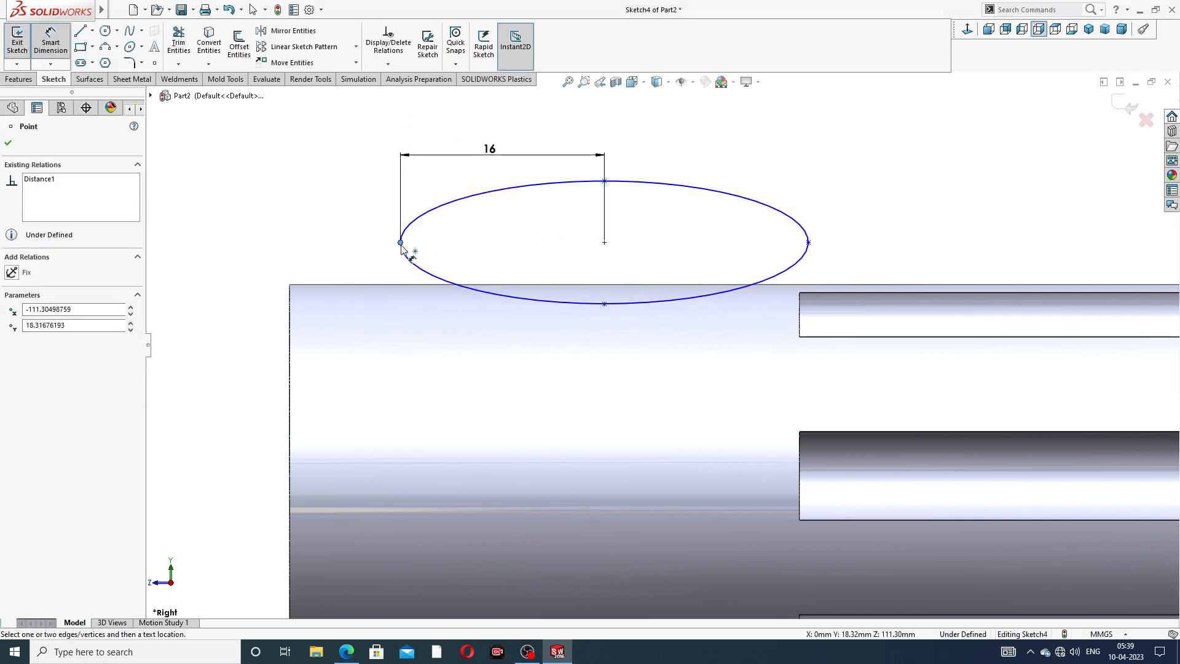
left_click(503, 266)
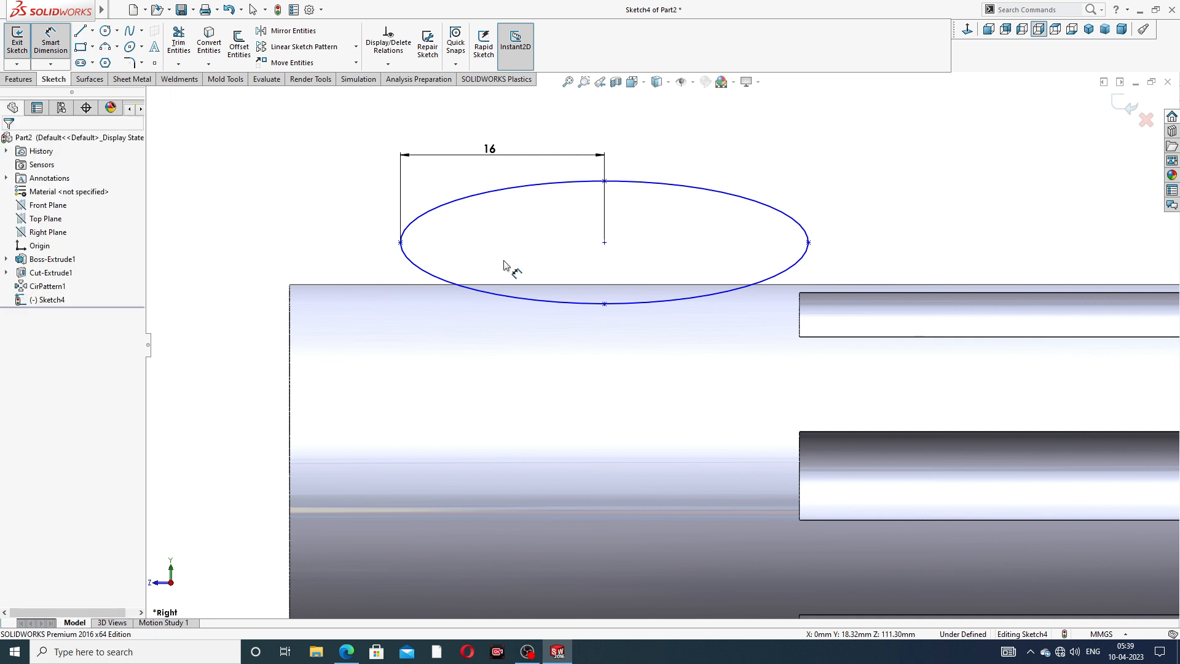
Set the ellipse's vertical radius to 7 mm and move the 16 mm dimension higher above the curve.
left_click(604, 182)
left_click(605, 244)
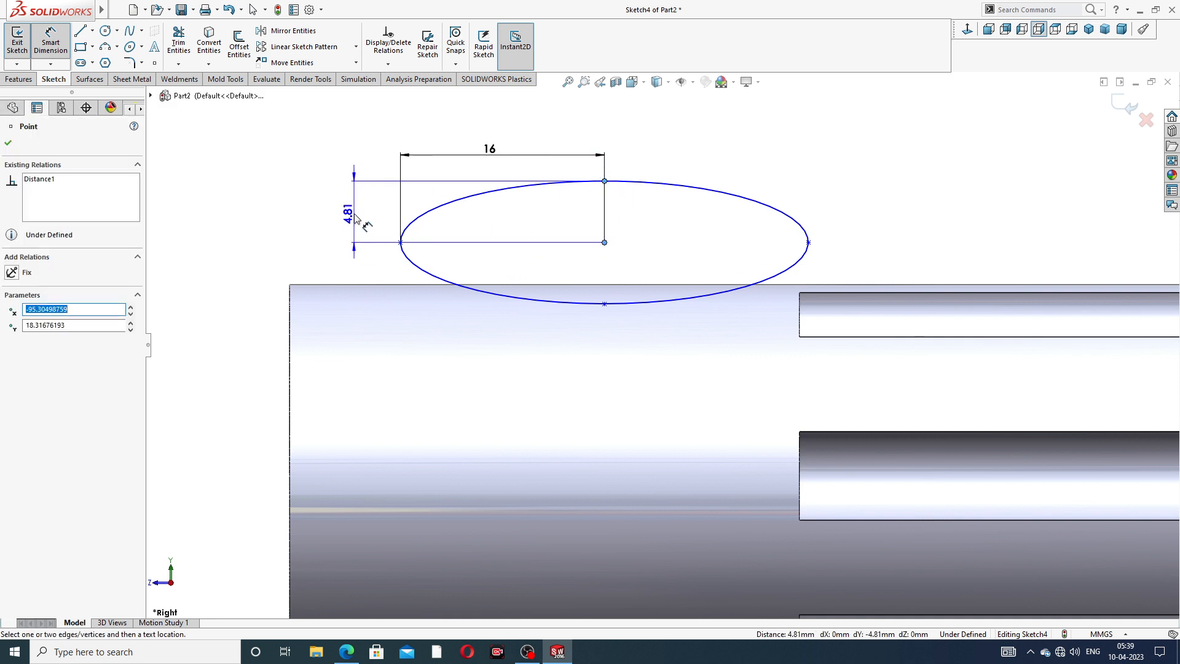
left_click(356, 223)
type("7")
key("Return")
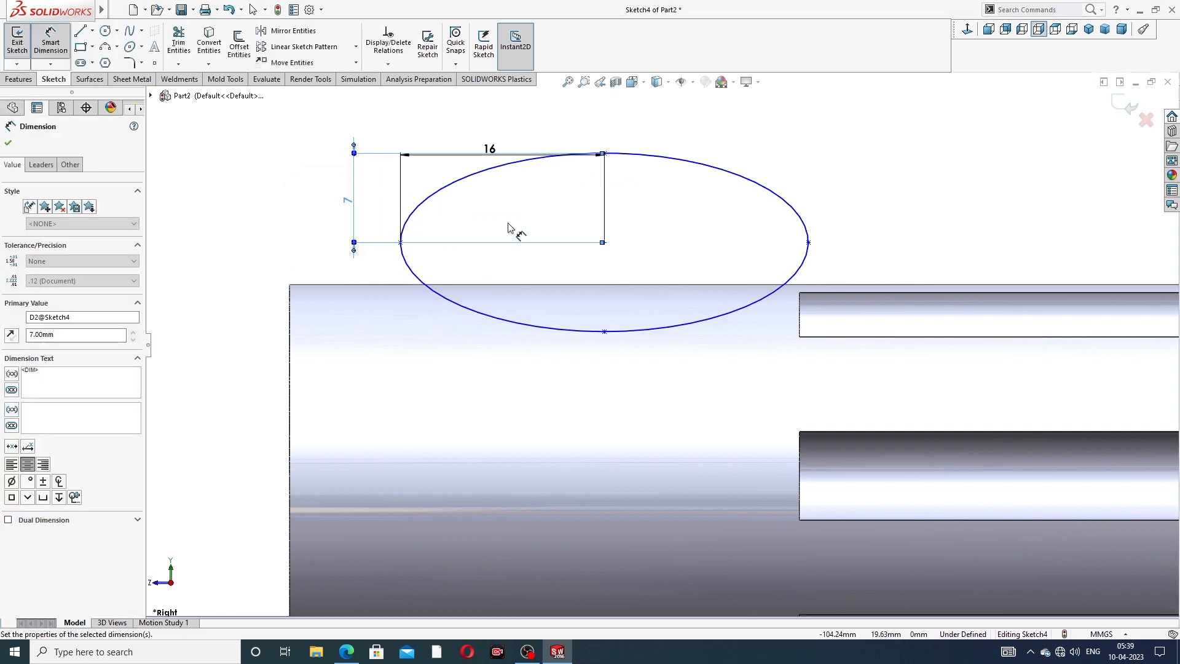
left_click_drag(490, 150, 498, 132)
left_click(501, 271)
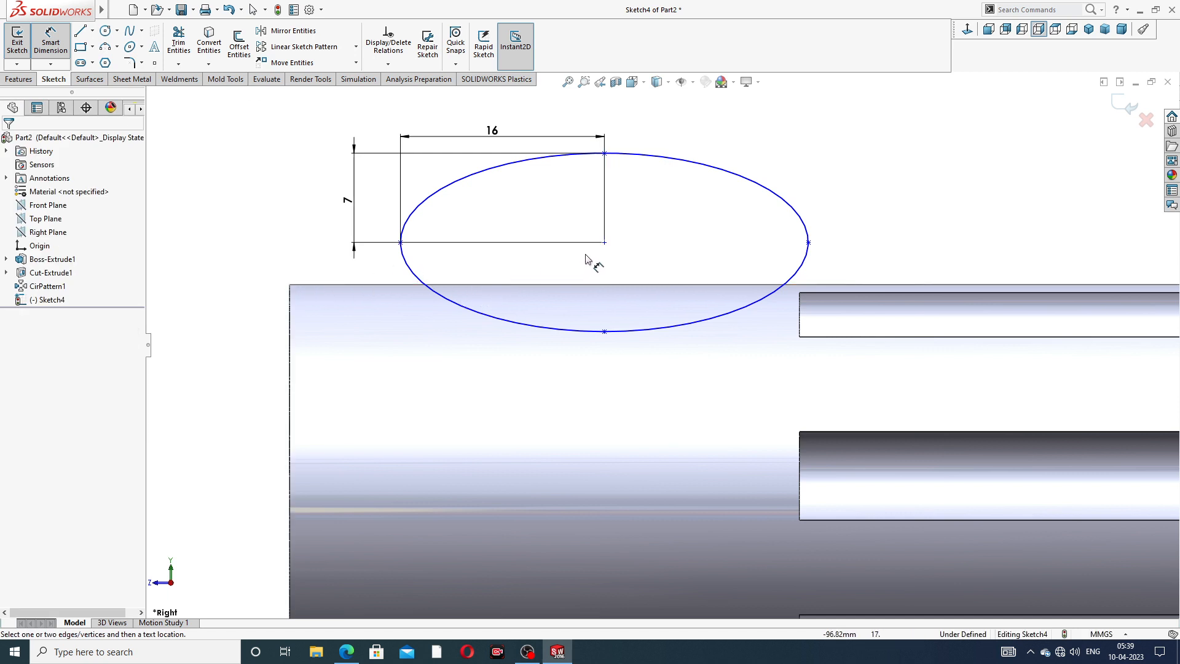
Dimension the ellipse's center 4 mm above the handle's upper edge.
left_click(604, 242)
left_click(605, 285)
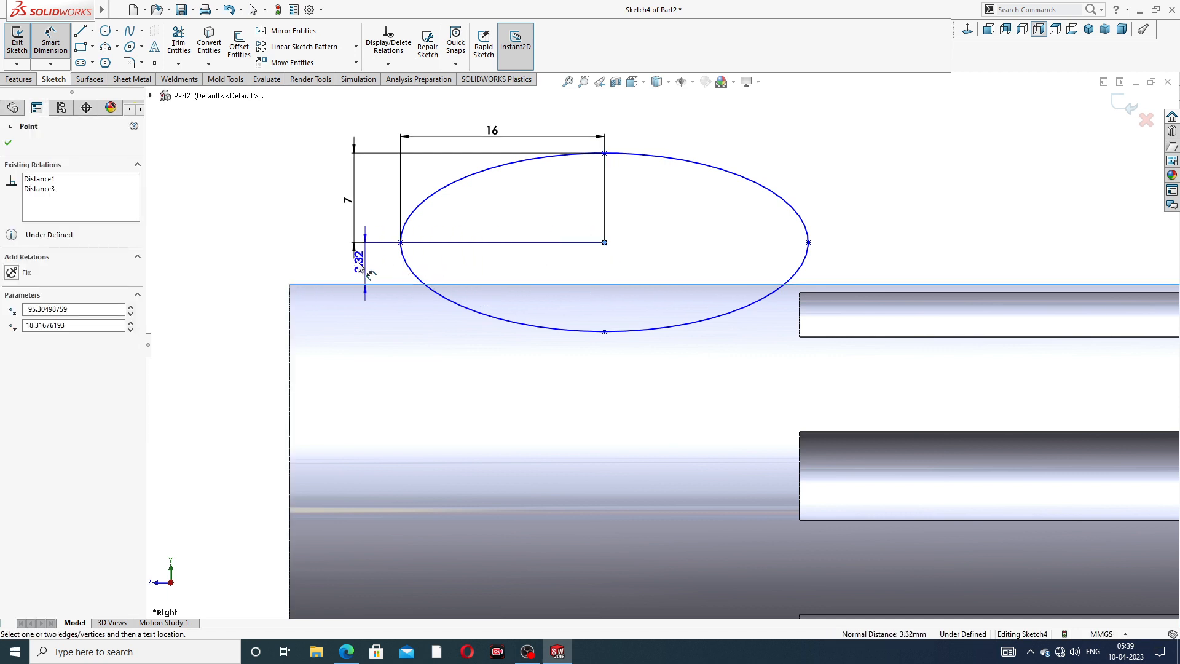
left_click(251, 264)
type("4")
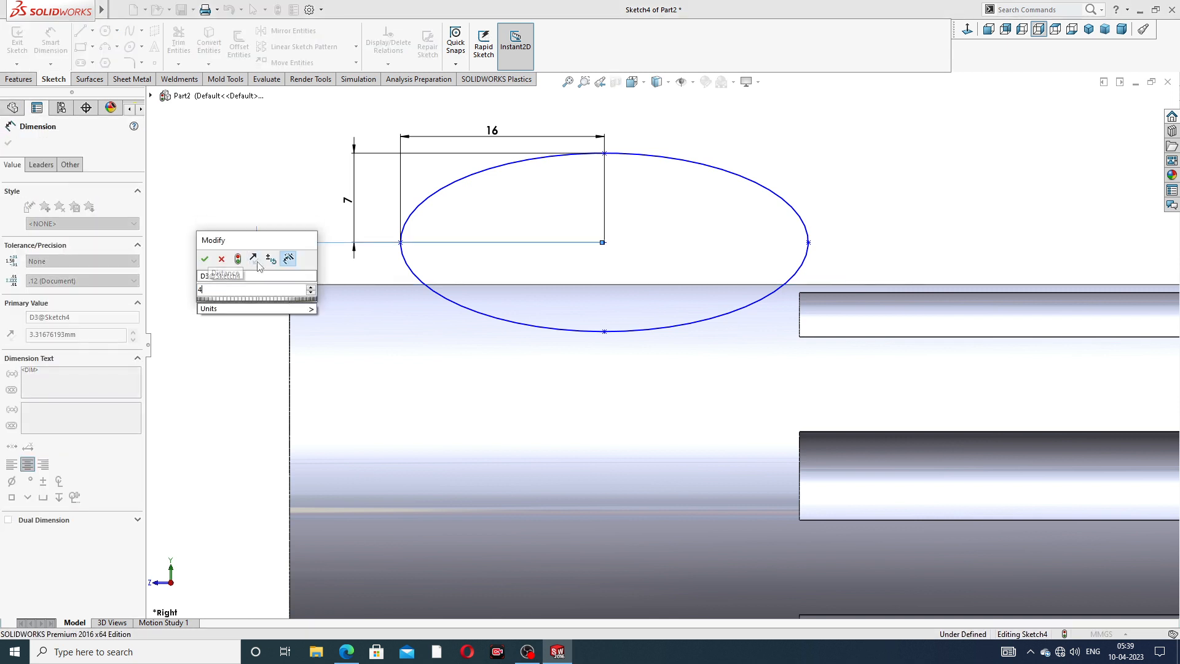
key("Return")
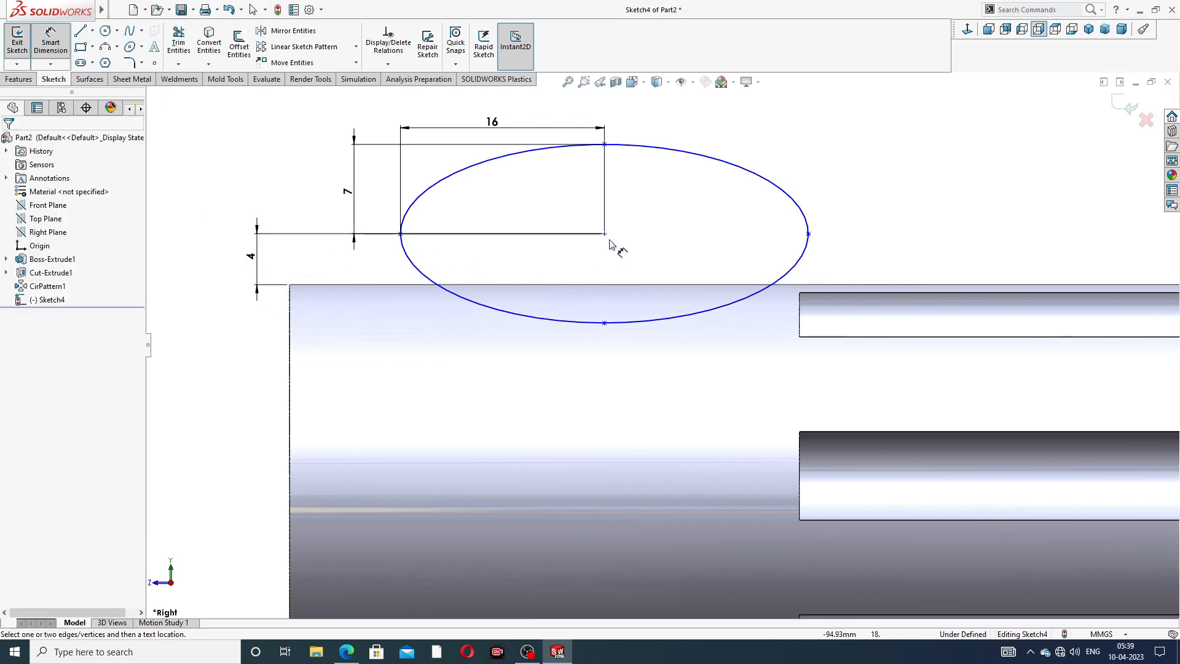
Dimension the ellipse's center 20 mm from the handle's ungrooved end face and finish dimensioning.
left_click(604, 237)
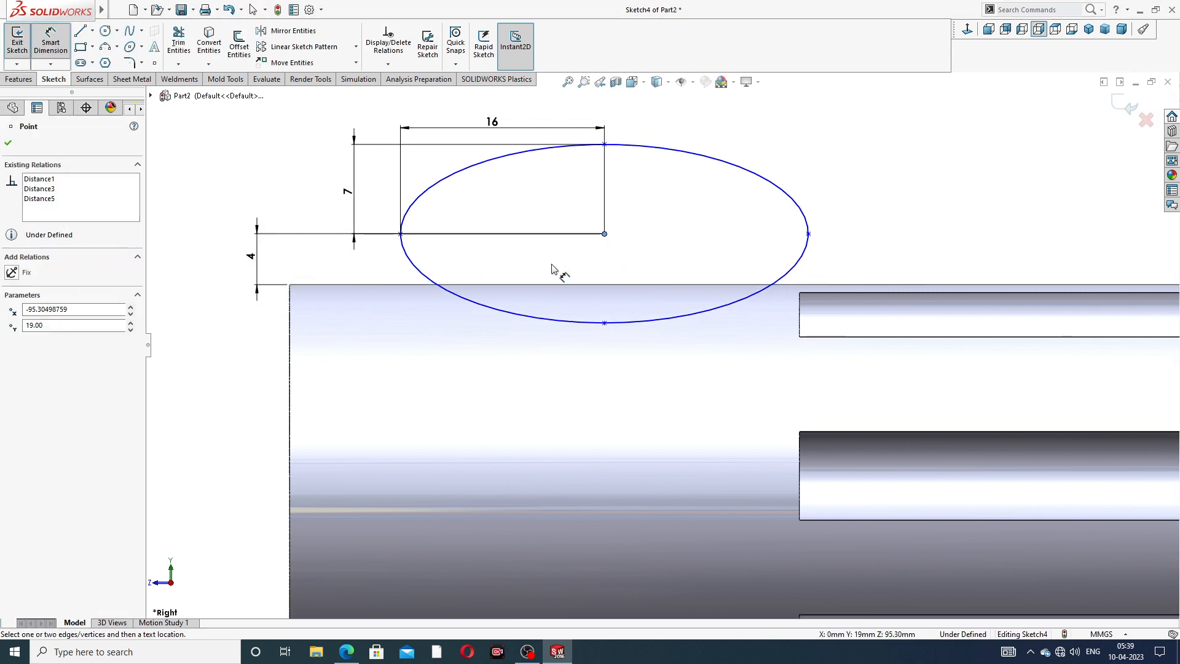
left_click(295, 335)
left_click(424, 383)
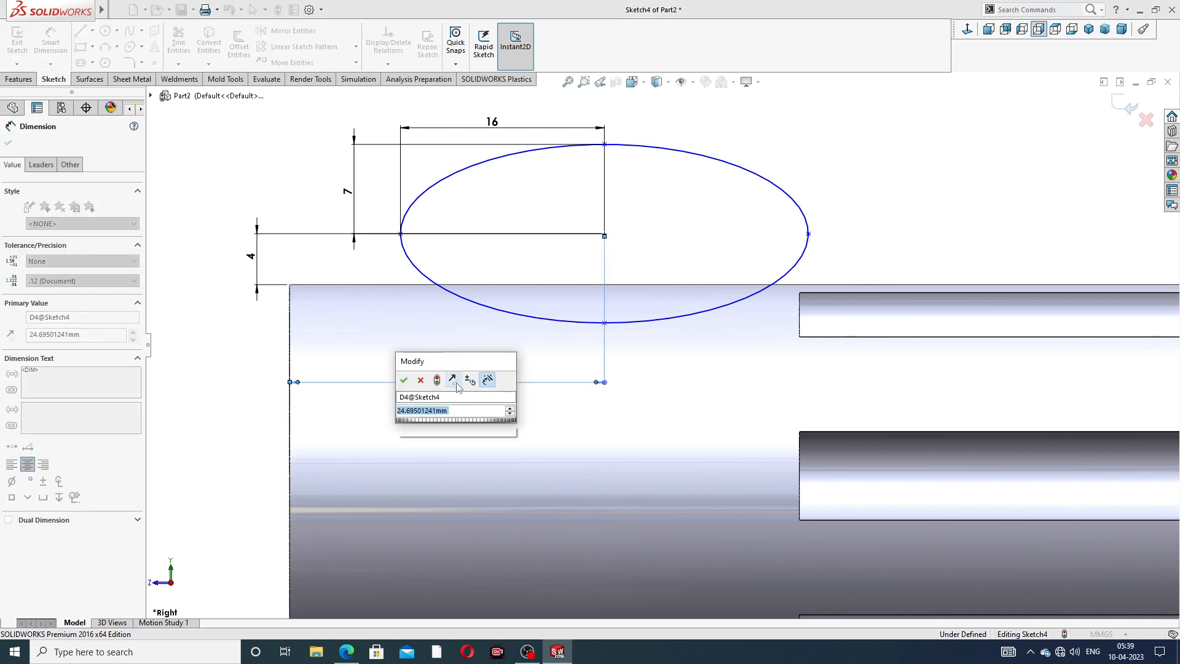
type("20")
key("Return")
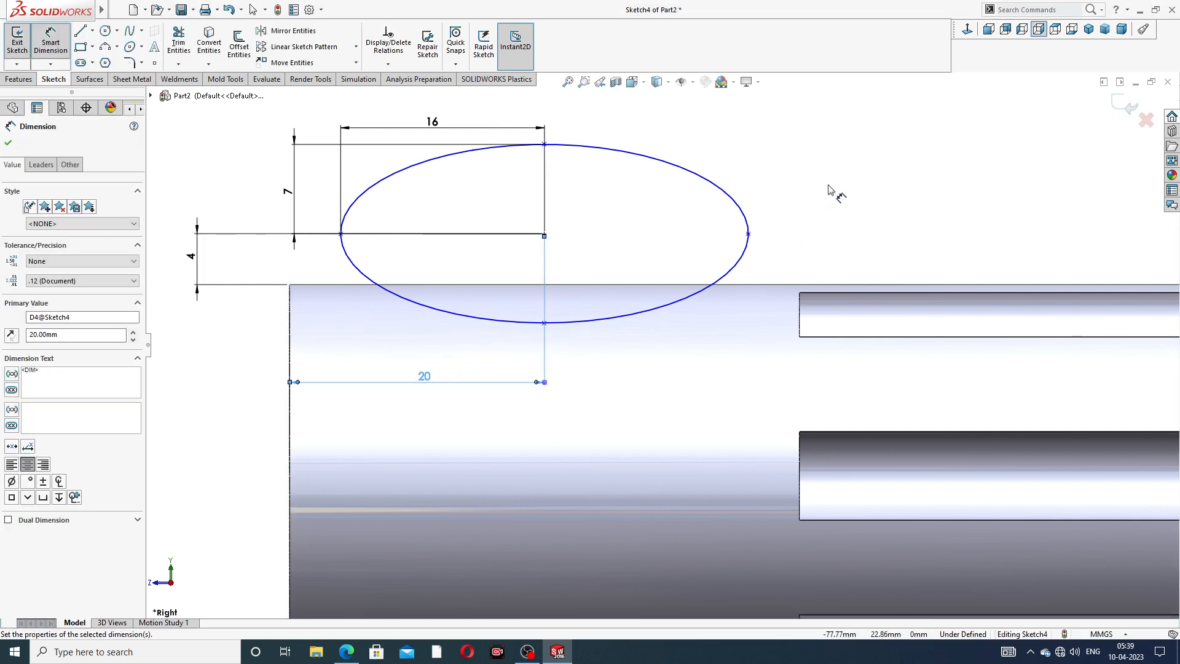
right_click(843, 161)
left_click(880, 177)
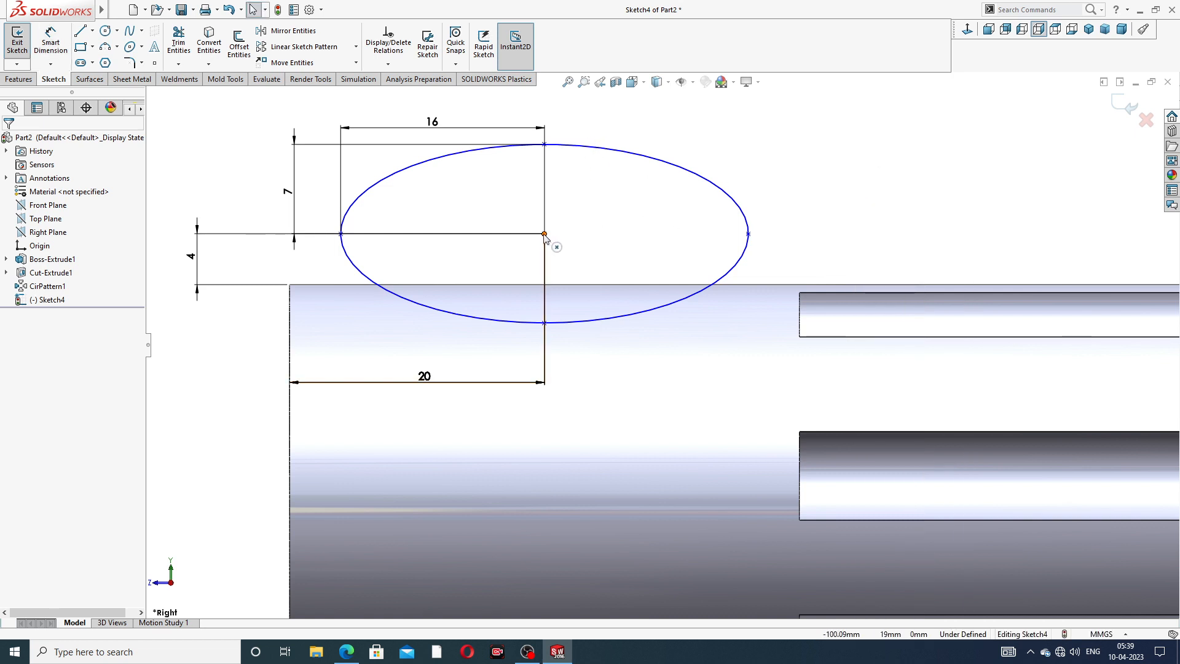
Add a Horizontal relation between the ellipse's center and its outer end point, and move the 16 mm dimension clear of the ellipse.
left_click(545, 234)
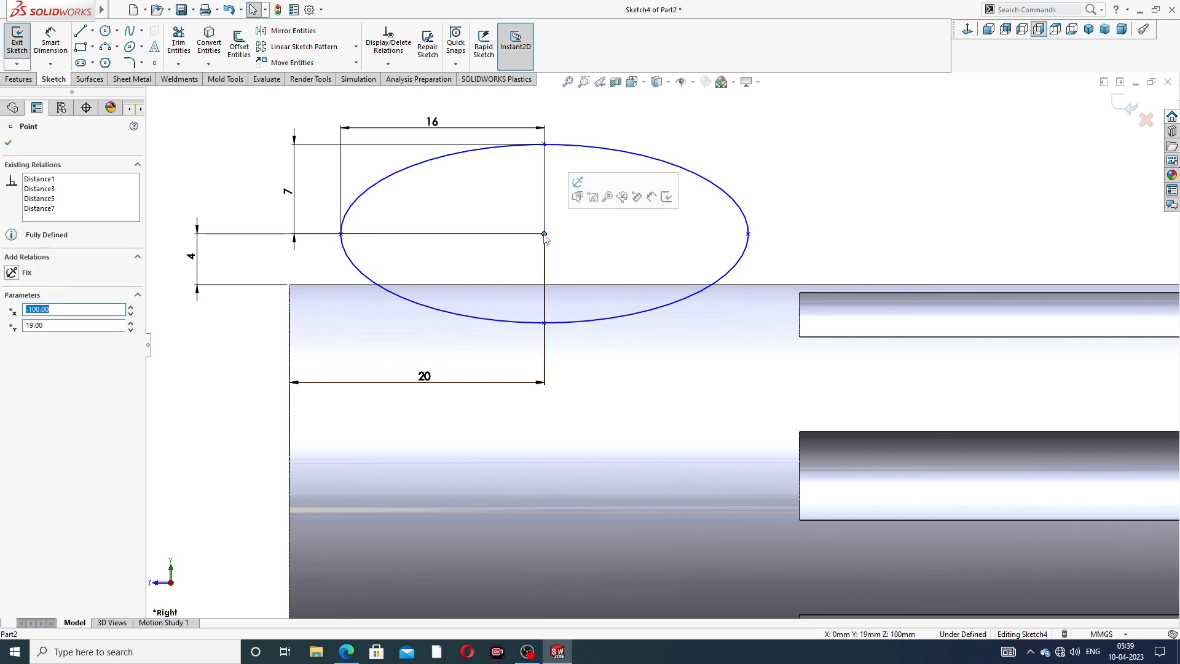
left_click(340, 235, "ctrl")
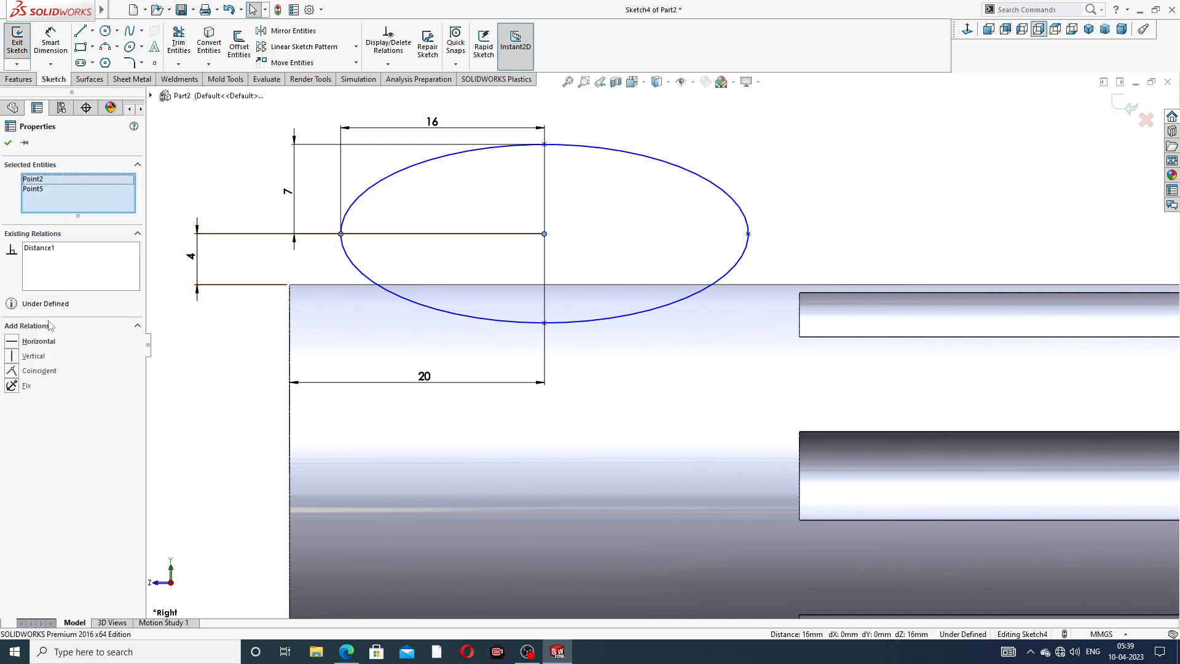
left_click(38, 341)
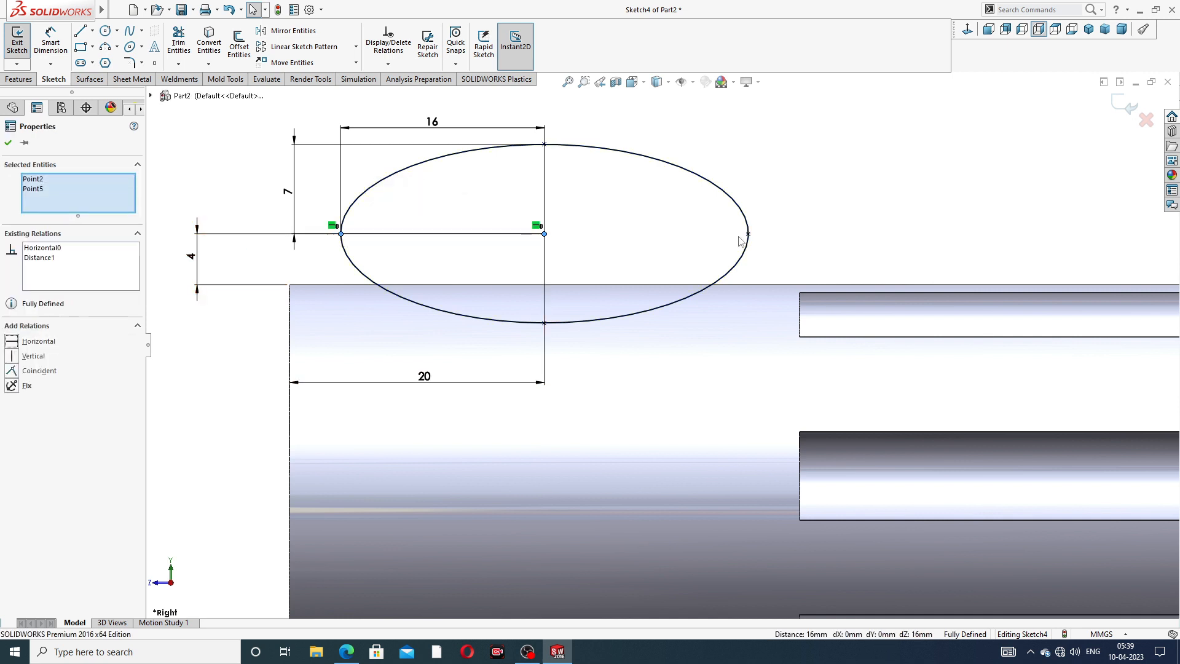
left_click(860, 176)
scroll(661, 344, "up", 2)
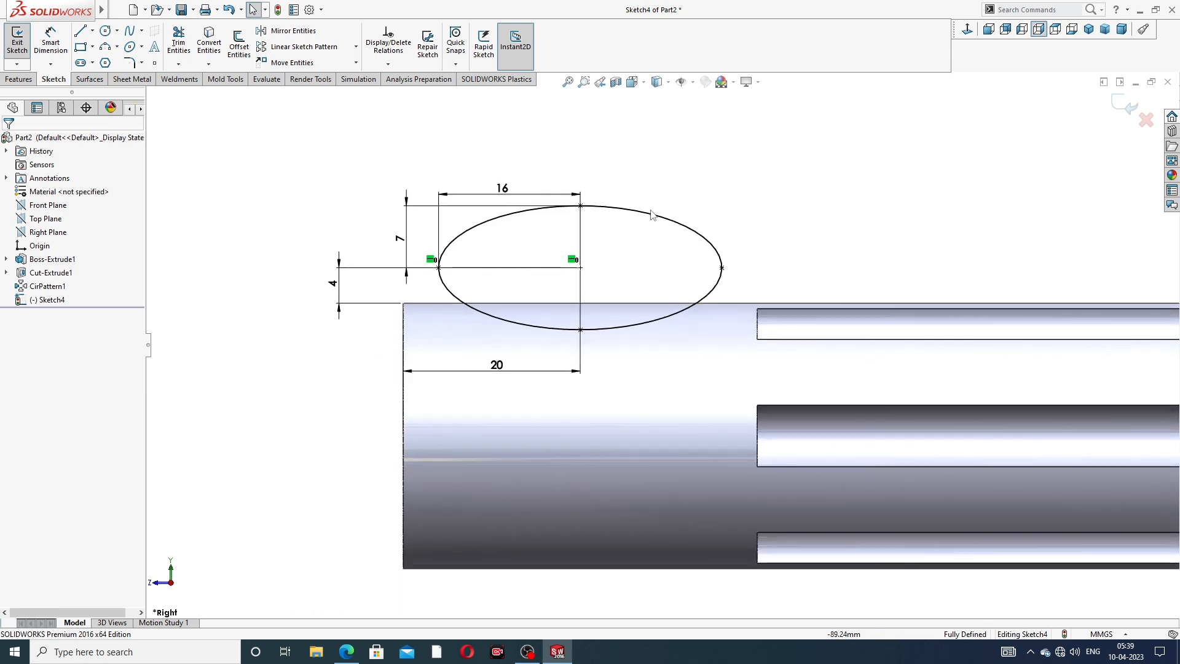
left_click(500, 179)
left_click_drag(500, 179, 501, 164)
left_click(721, 203)
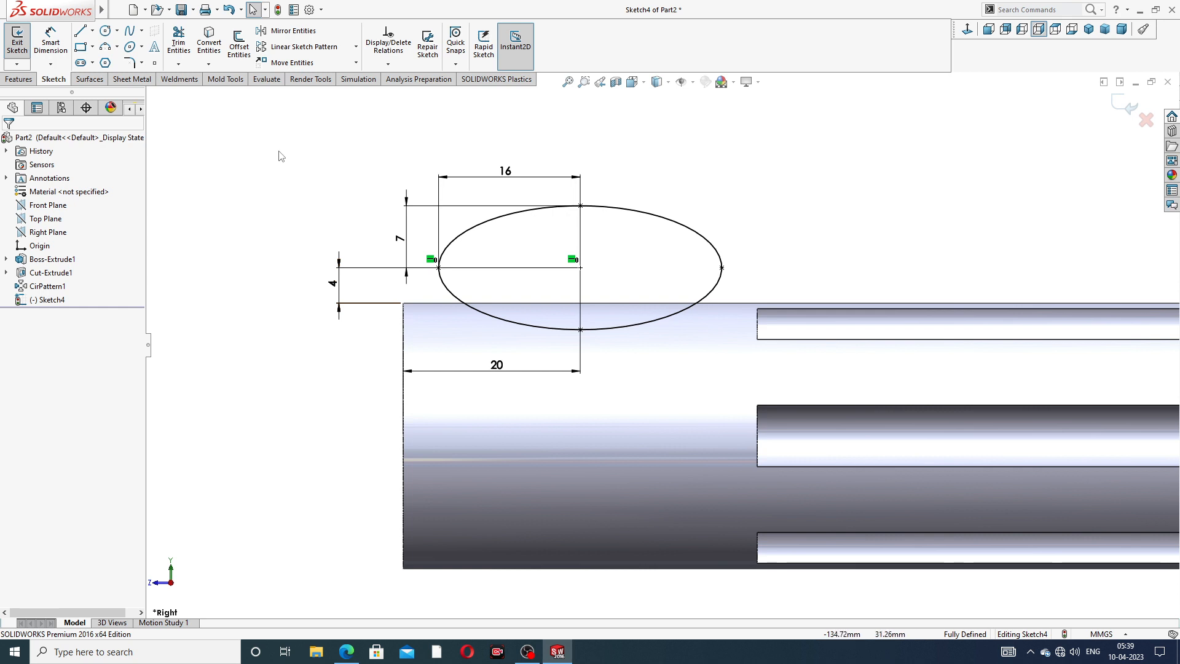
Draw a horizontal centerline along the handle's axis from the ungrooved end face's midpoint to below the ellipse's inner end.
left_click(92, 30)
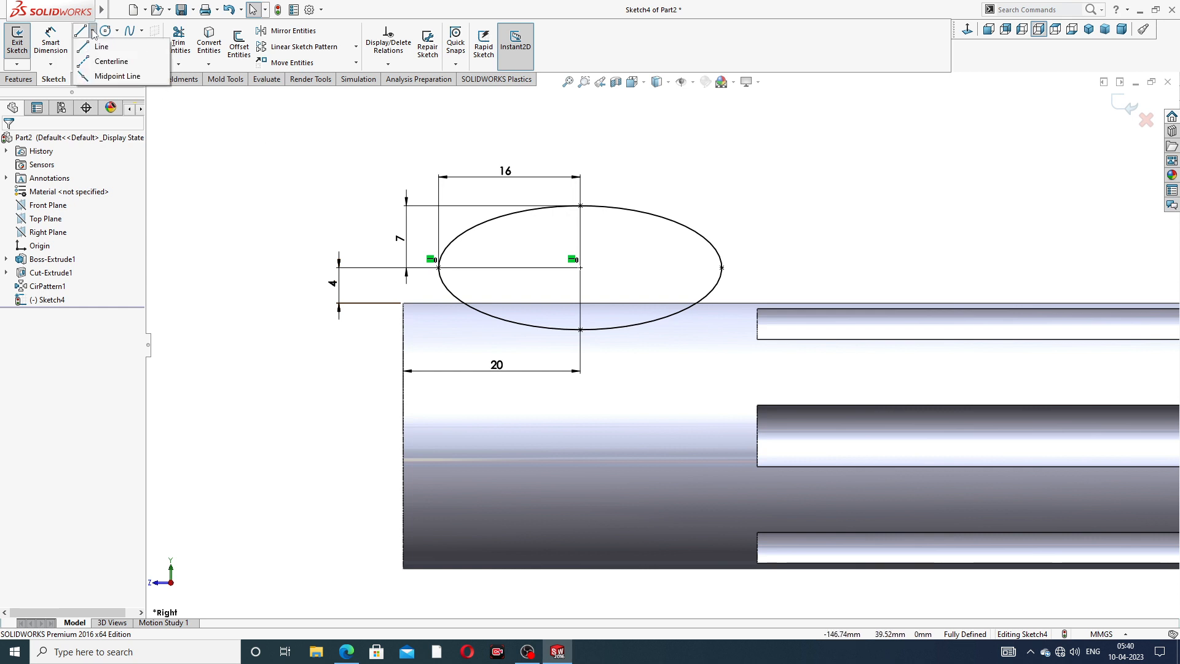
left_click(105, 58)
scroll(472, 381, "up", 2)
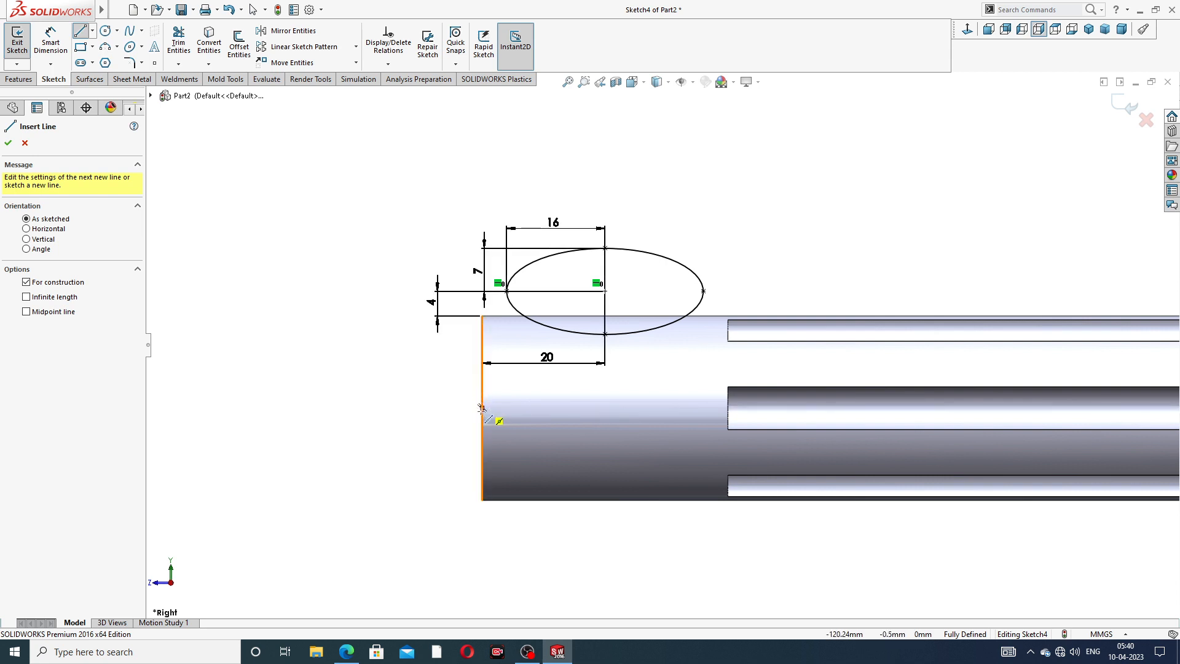
left_click(482, 407)
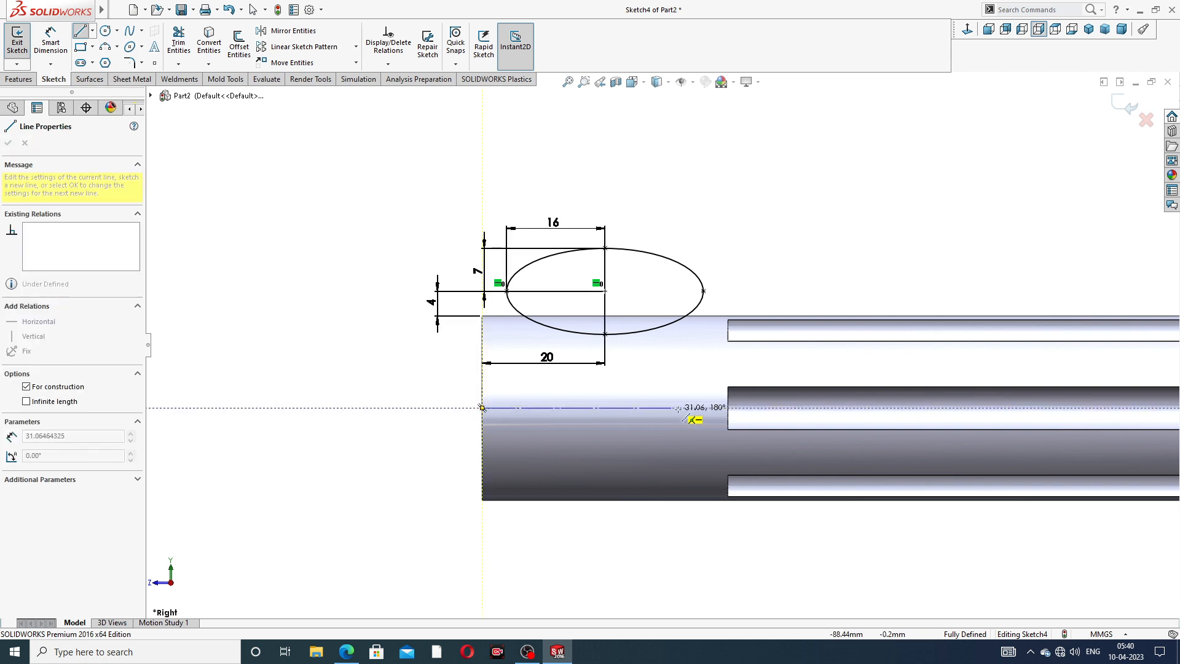
left_click(707, 408)
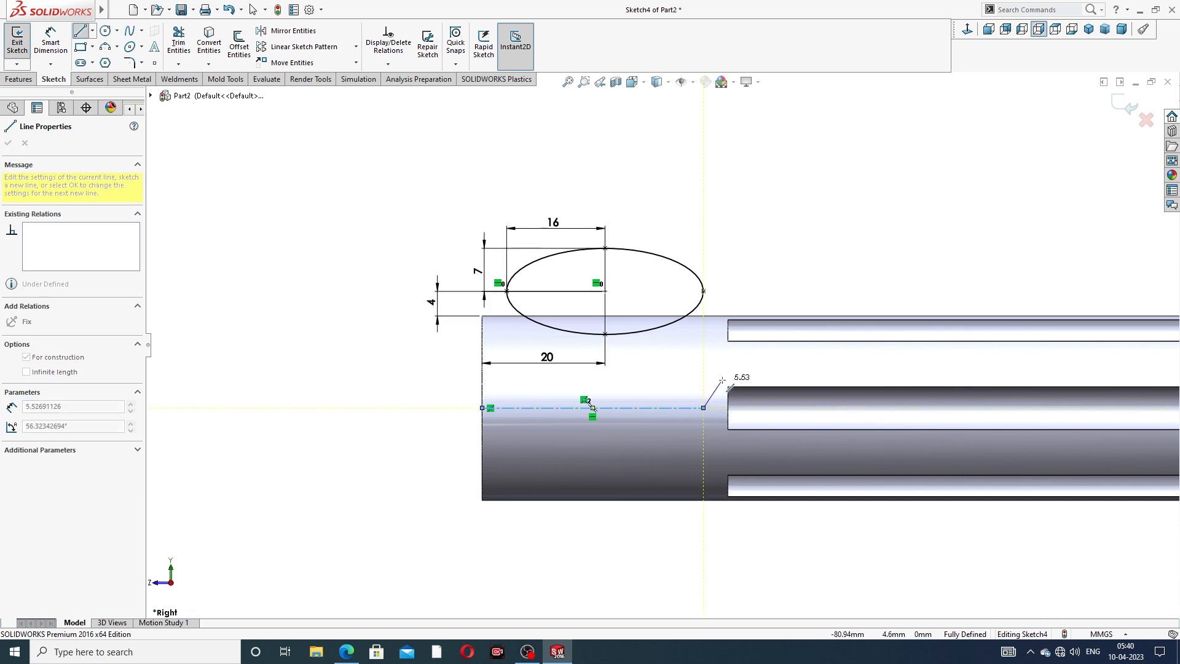
right_click(729, 335)
left_click(746, 390)
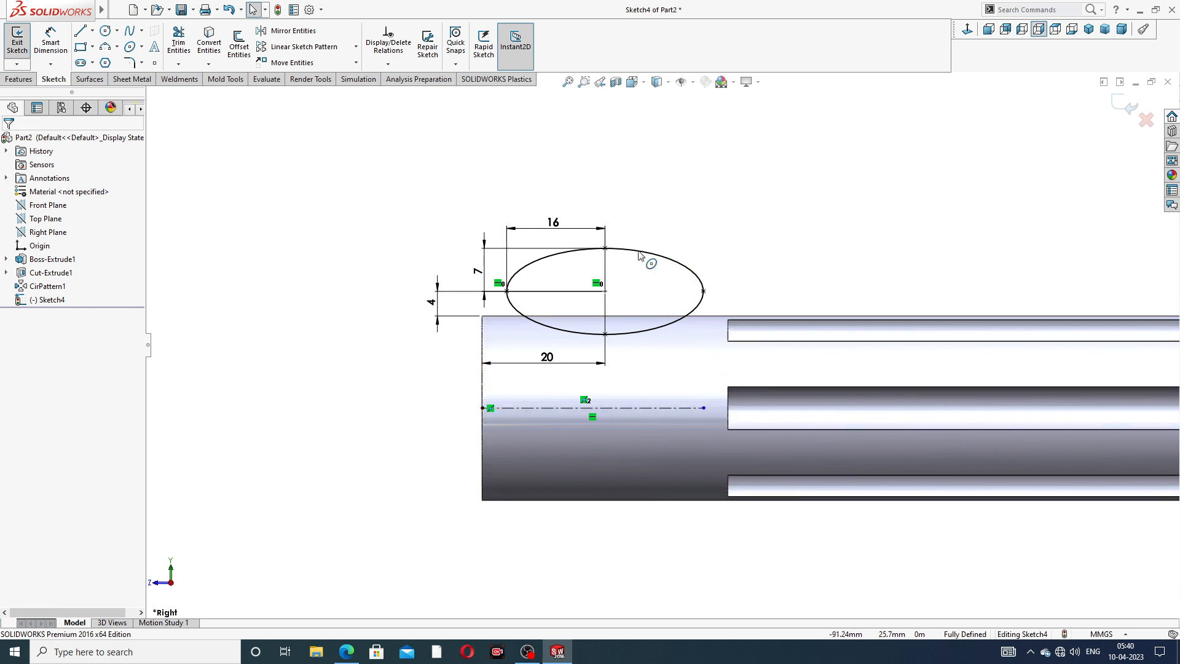
Revolve-cut the ellipse 360 degrees around the centerline to form the handle's neck.
left_click(19, 79)
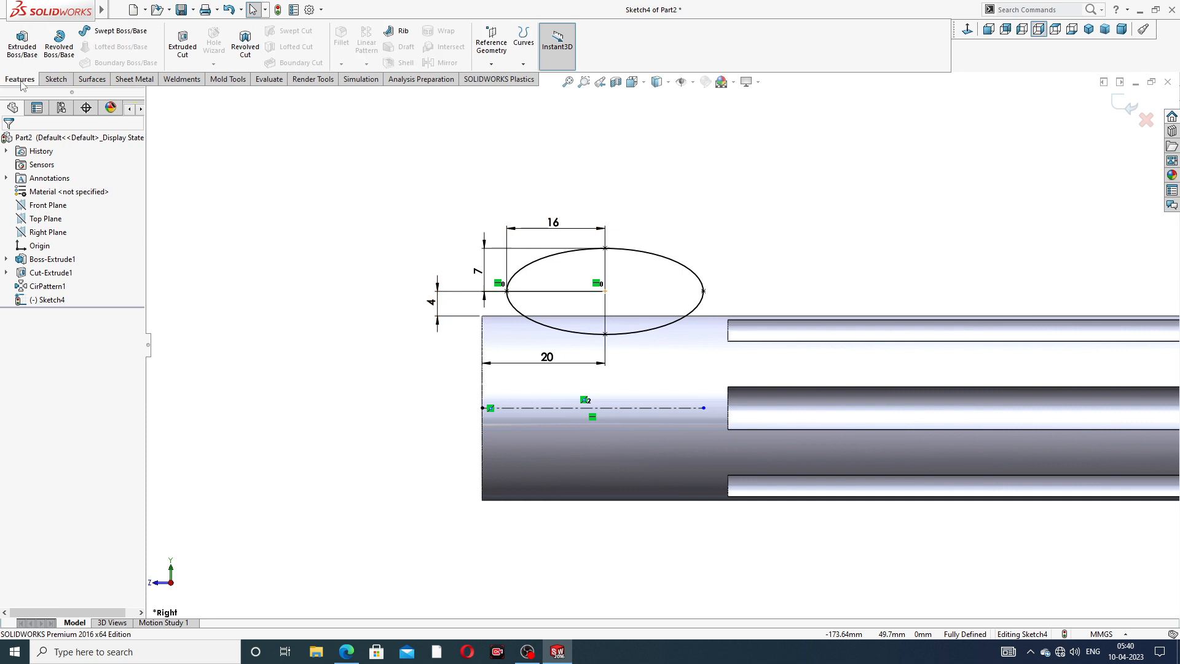
left_click(246, 43)
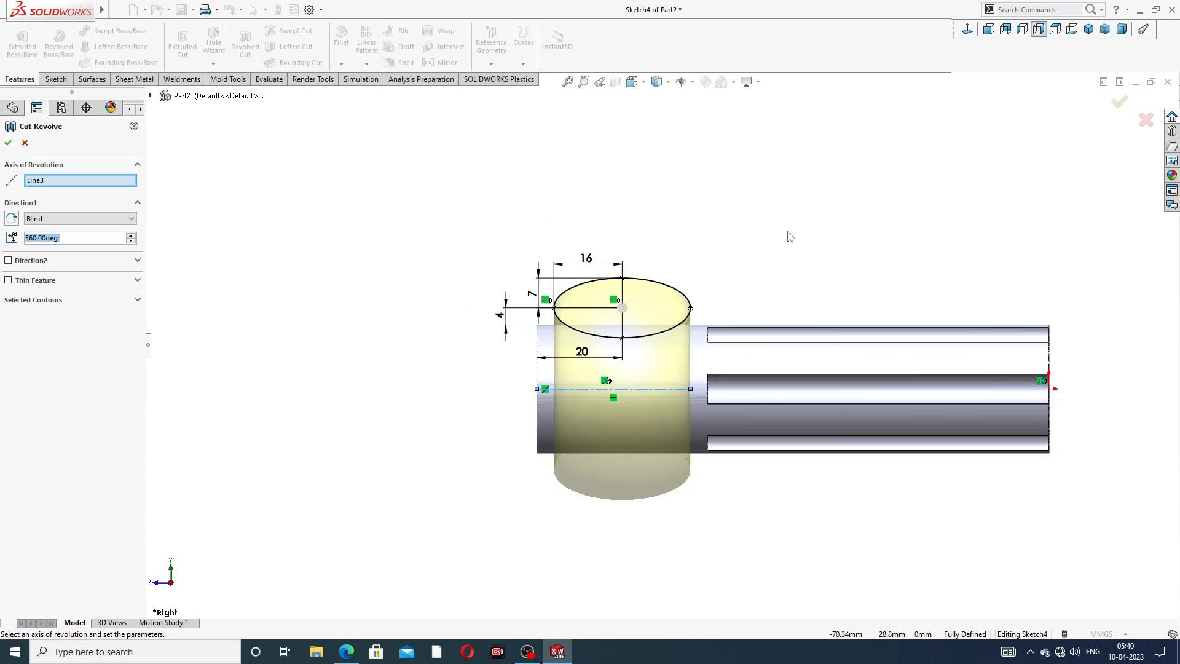
middle_click_drag(762, 248, 811, 213)
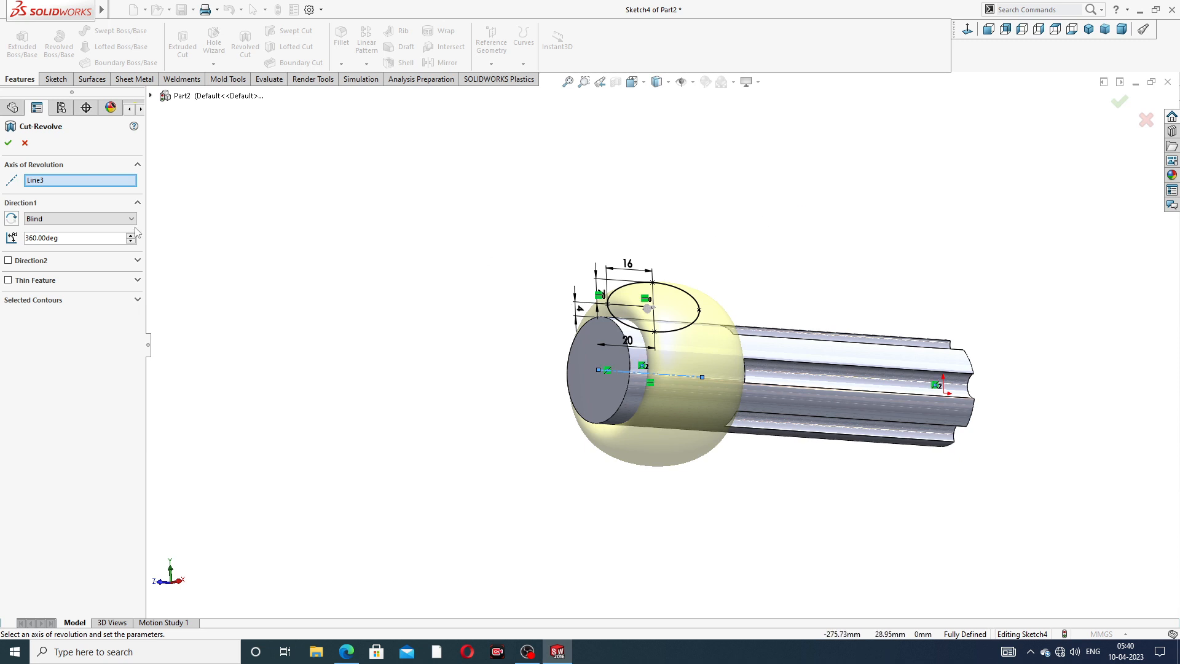
key("Return")
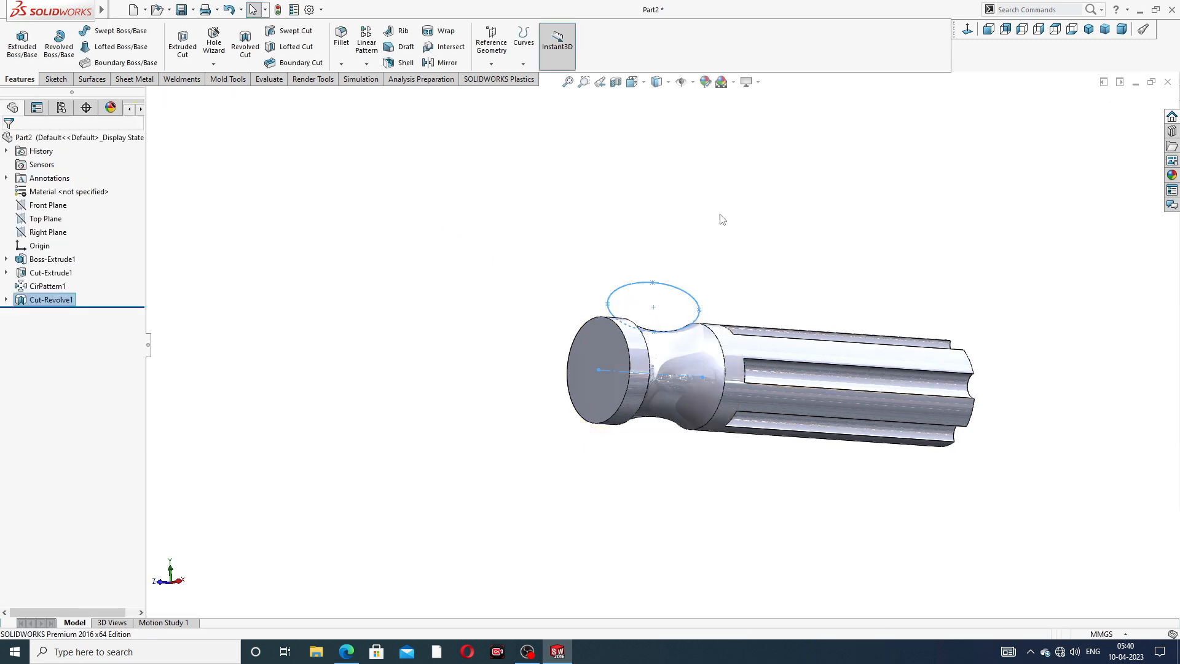
Fillet the outer edge of the handle's grooved end face with a 10 mm radius.
middle_click_drag(743, 255, 793, 258)
scroll(683, 377, "down", 2)
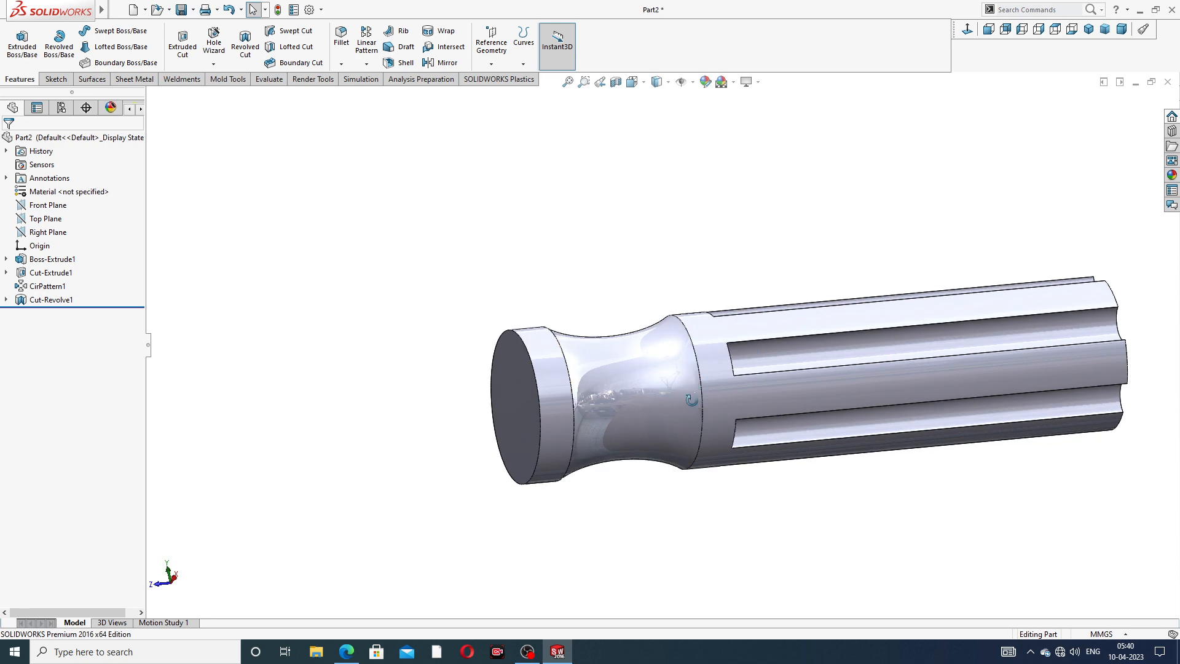
middle_click_drag(691, 400, 655, 338)
scroll(705, 284, "up", 3)
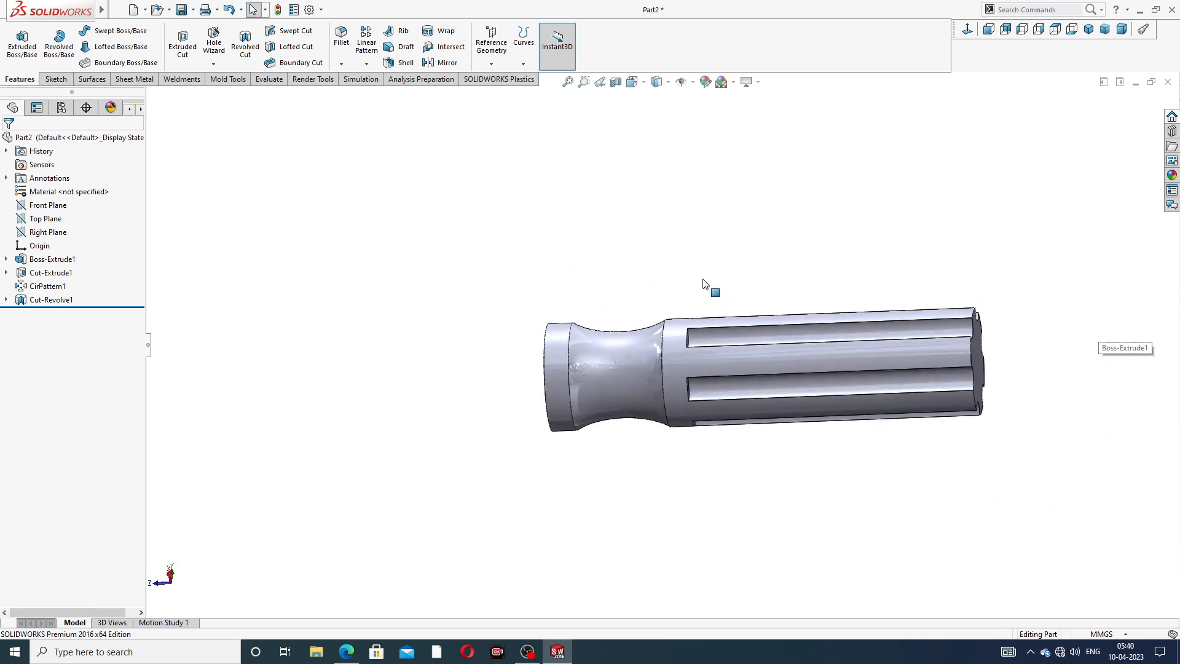
left_click(347, 653)
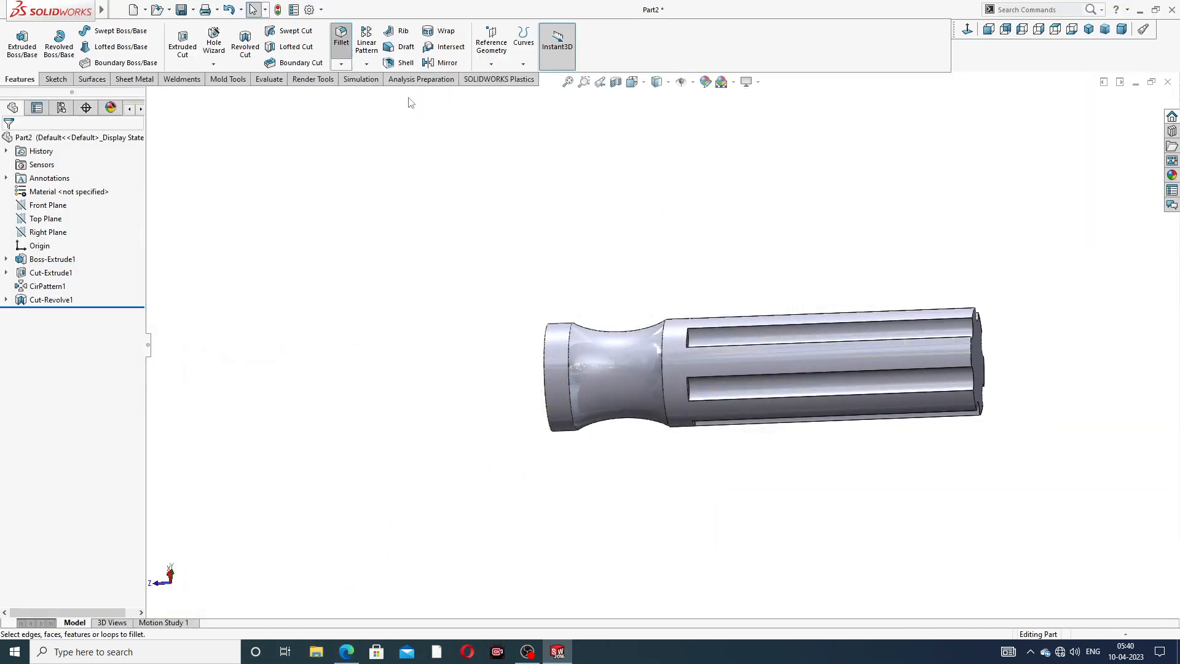
left_click(341, 38)
middle_click_drag(1038, 368, 934, 351)
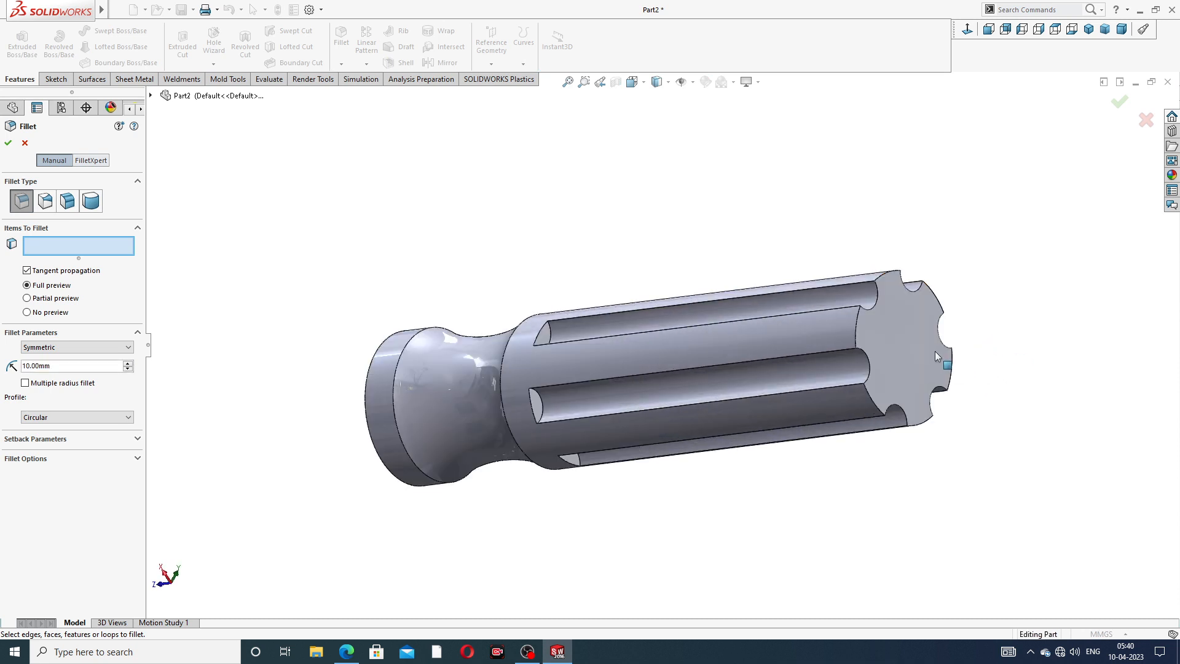
left_click(859, 314)
middle_click_drag(930, 342, 976, 329)
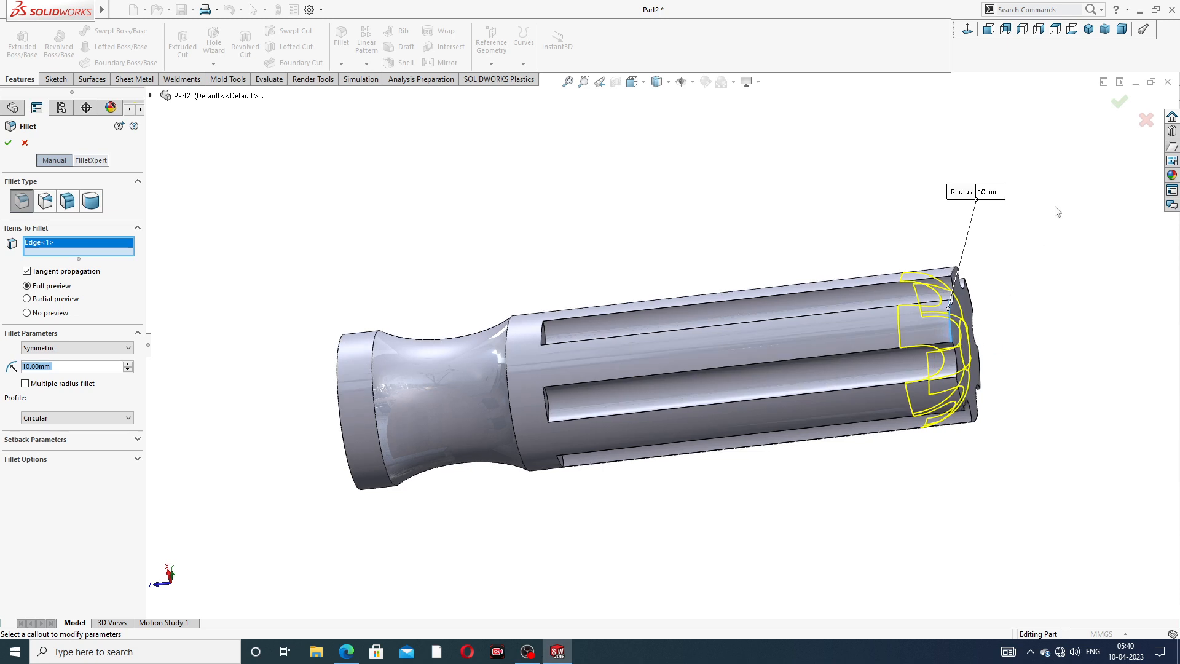
key("Return")
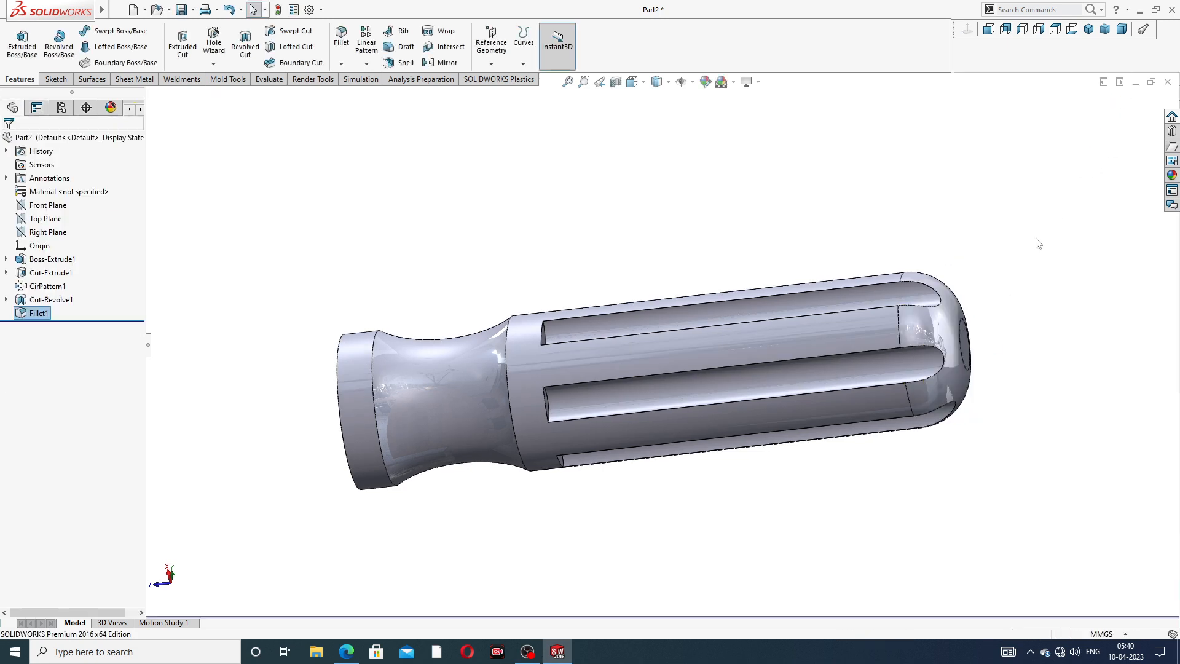
Fillet the ungrooved end face's outer edge and both circular edges of the elliptical neck with a 2 mm radius.
key("f")
scroll(775, 345, "down", 3)
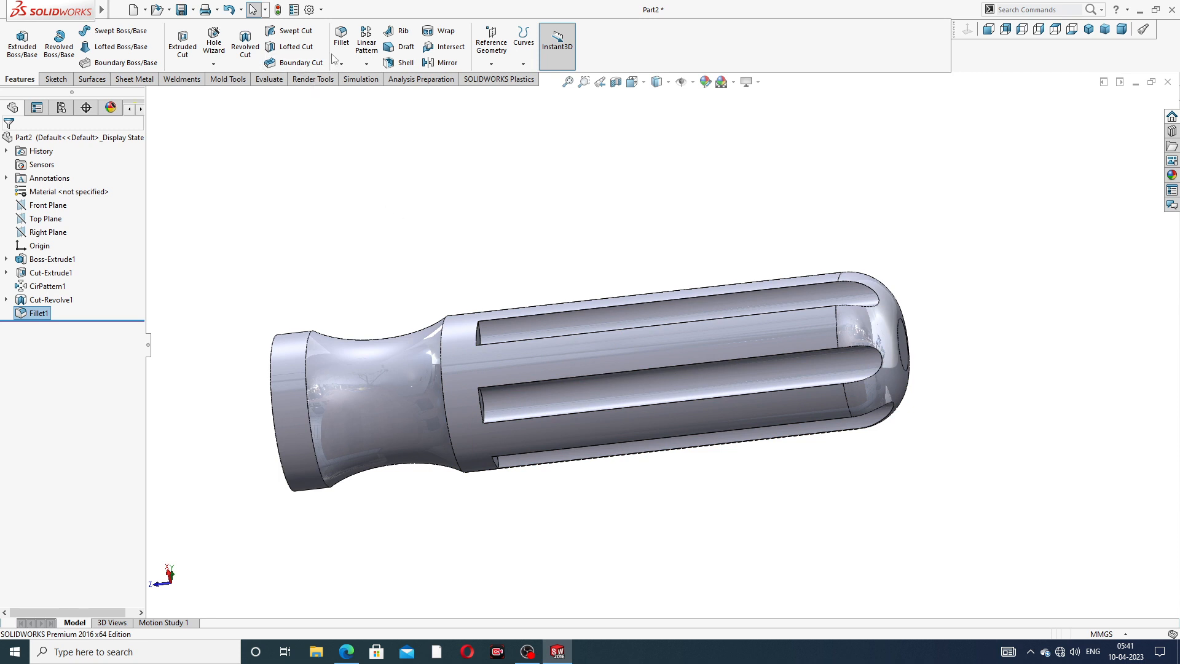
left_click(341, 38)
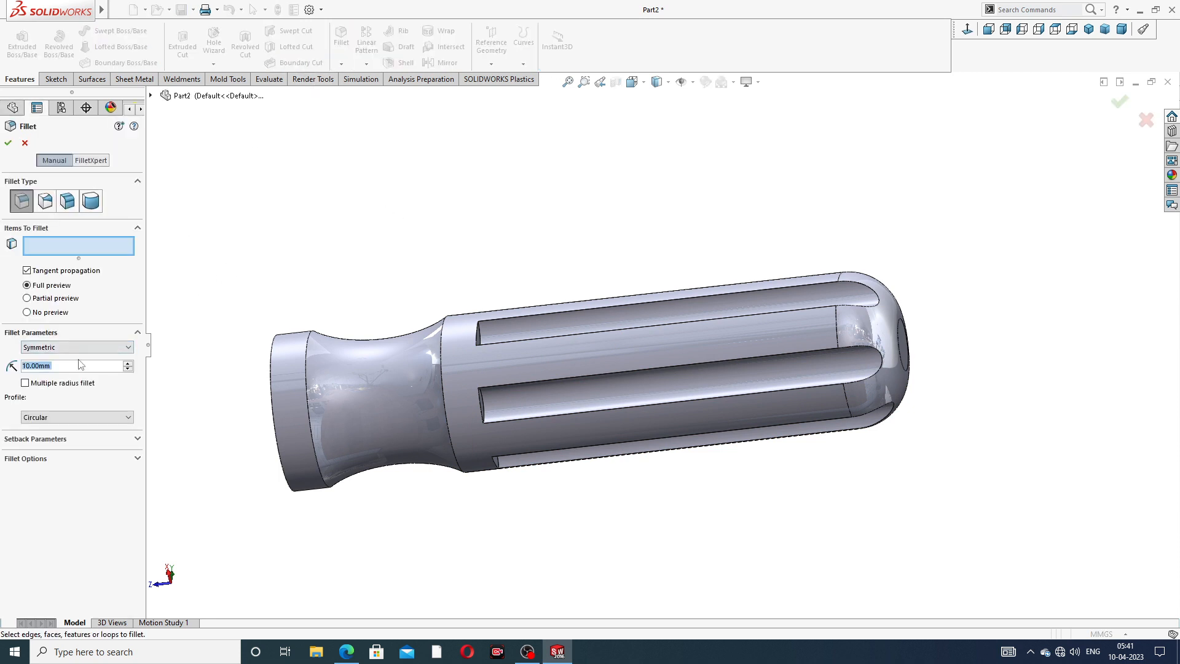
type("2")
key("Return")
scroll(517, 382, "down", 2)
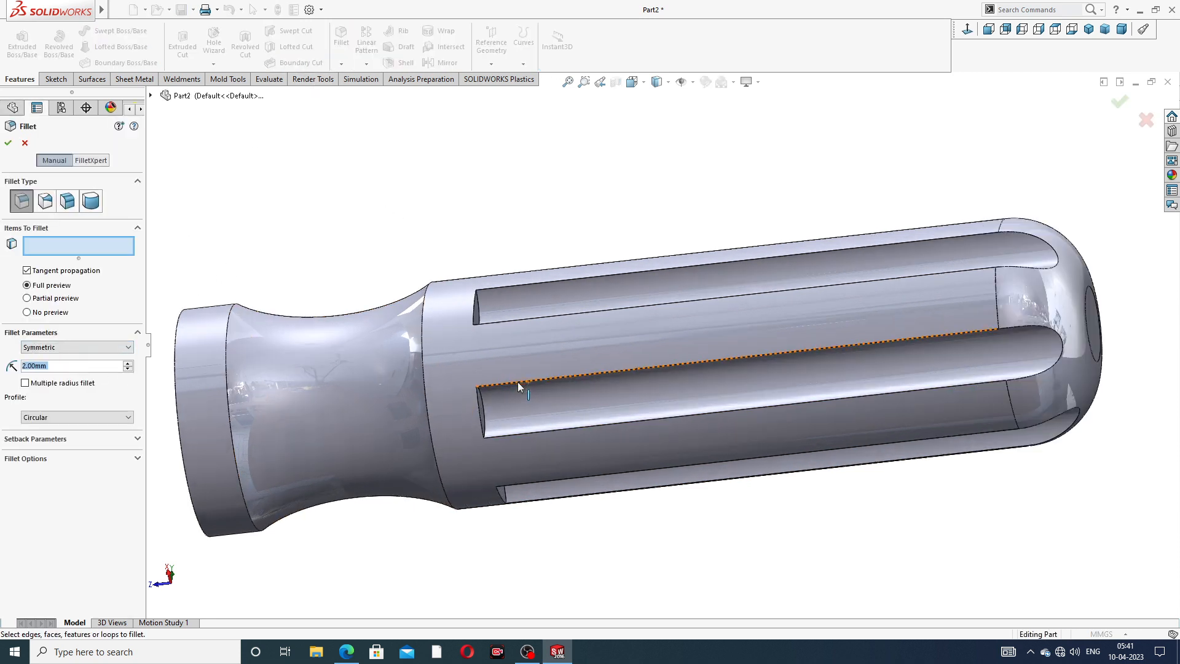
middle_click_drag(589, 298, 603, 329)
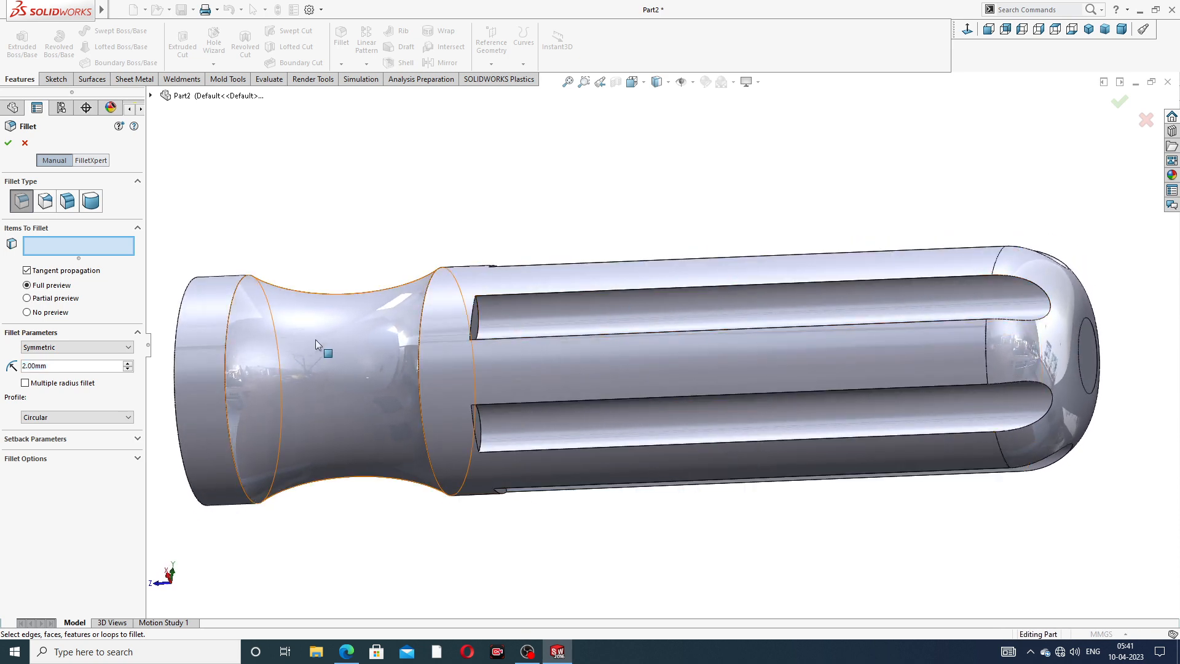
scroll(315, 339, "up", 2)
middle_click_drag(316, 341, 353, 367)
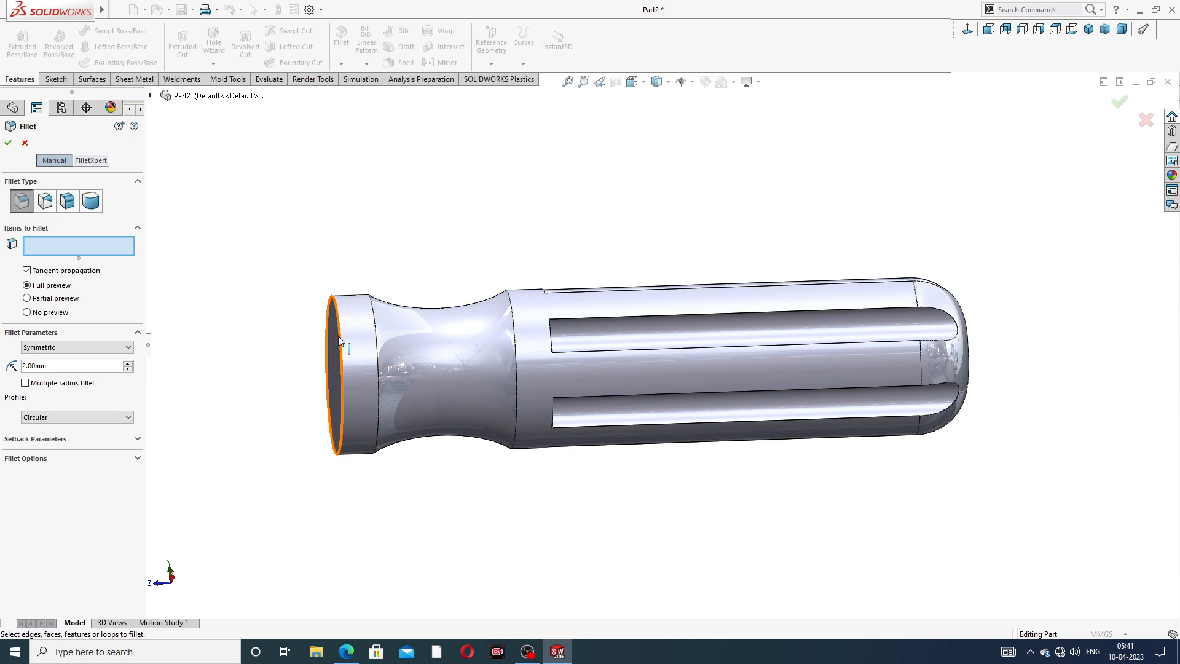
left_click(353, 349)
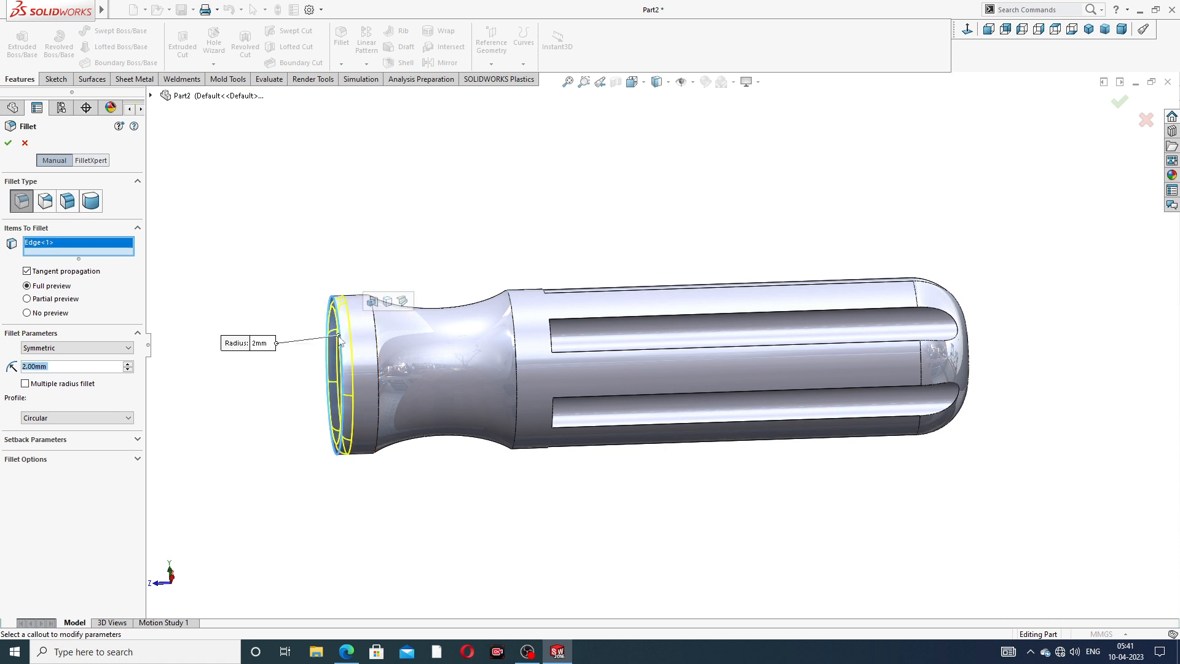
left_click(378, 341)
middle_click_drag(491, 359, 507, 364)
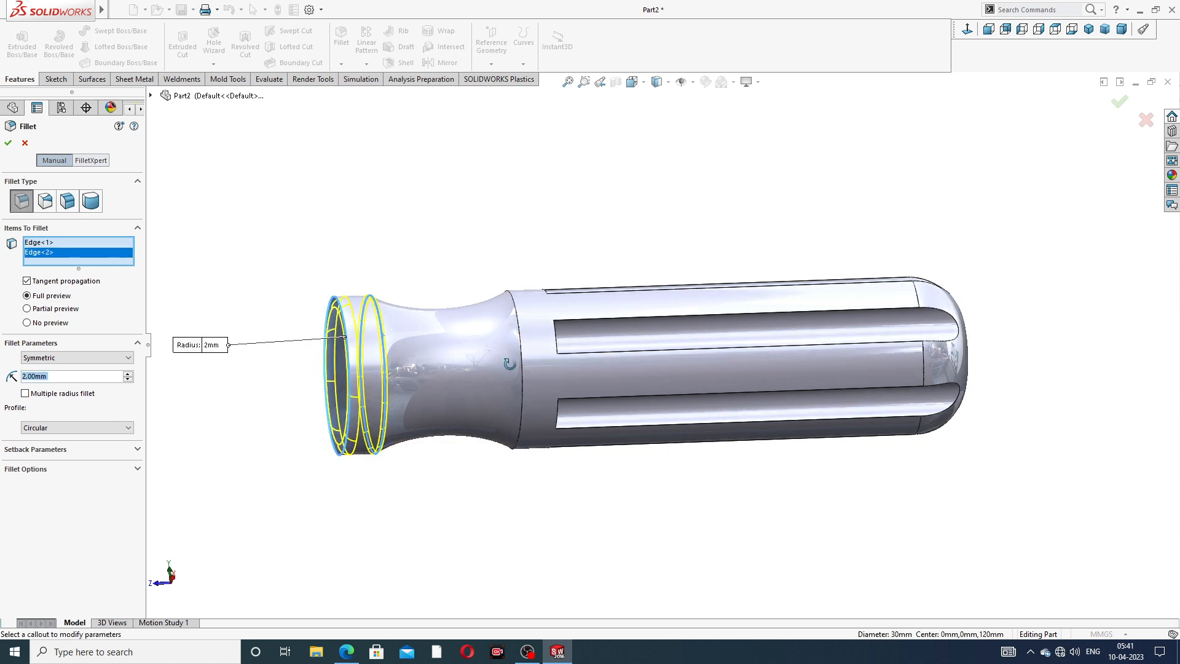
left_click(520, 341)
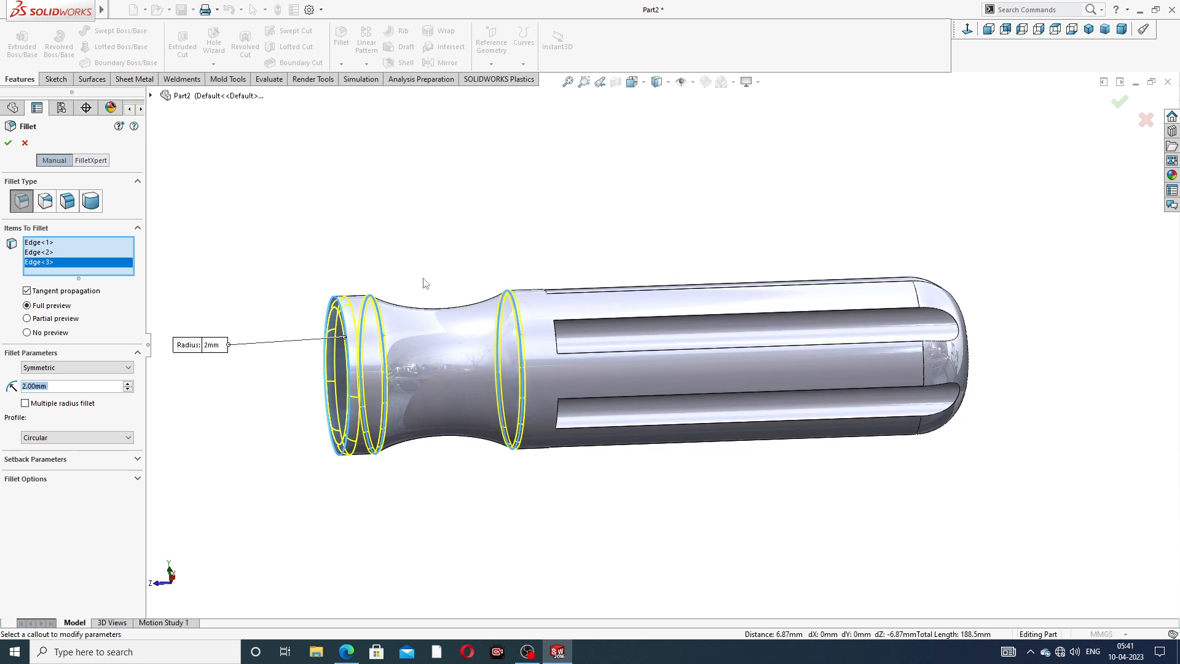
left_click(9, 143)
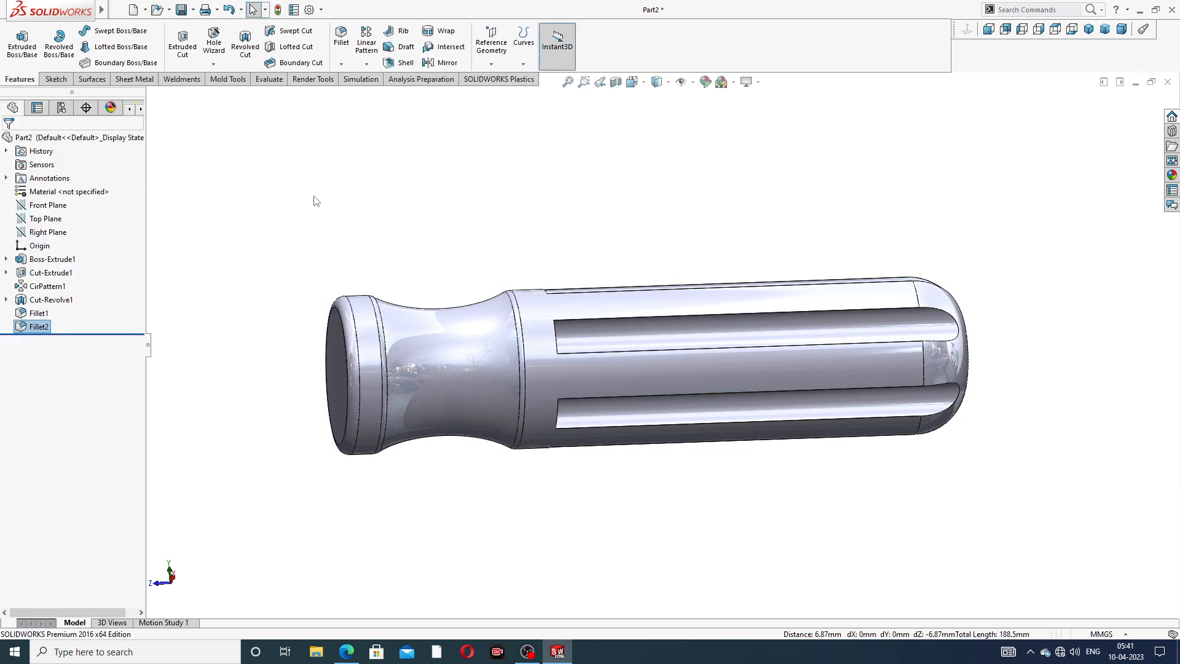
left_click(341, 37)
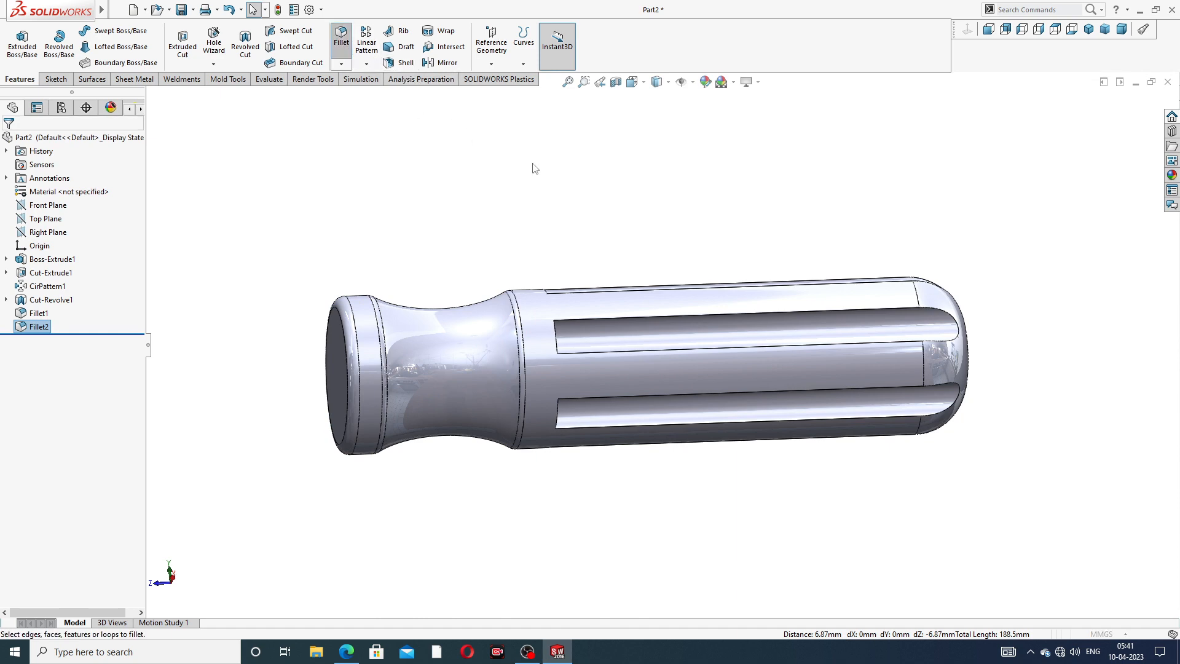
middle_click_drag(741, 304, 708, 256)
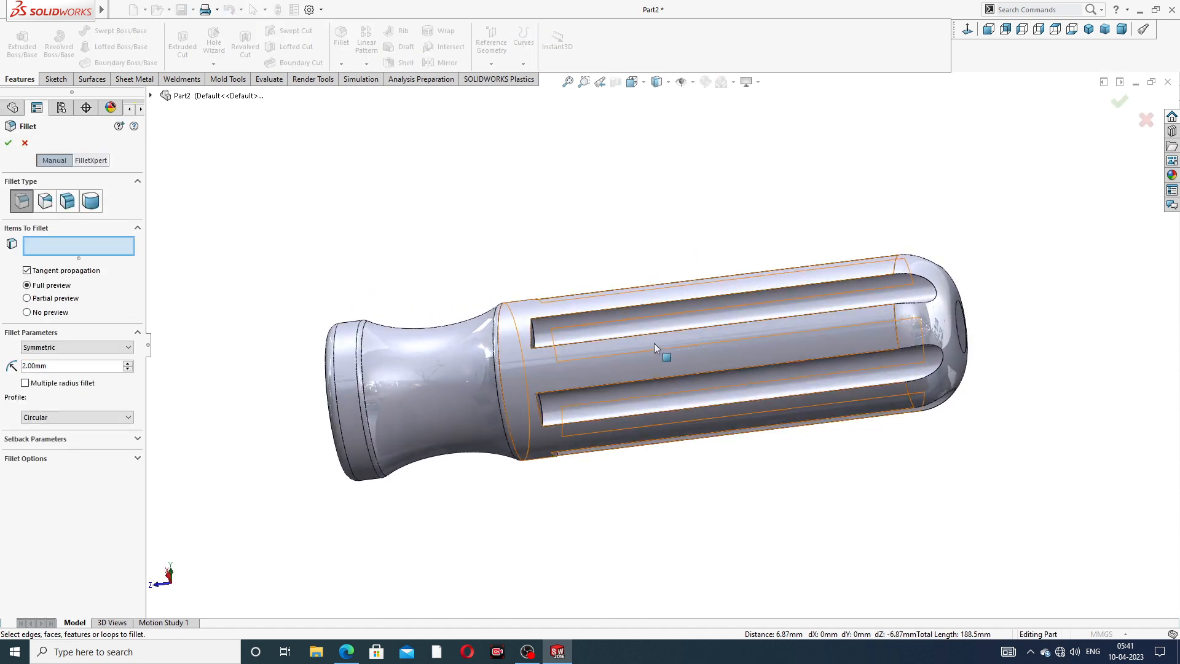
scroll(658, 344, "up", 4)
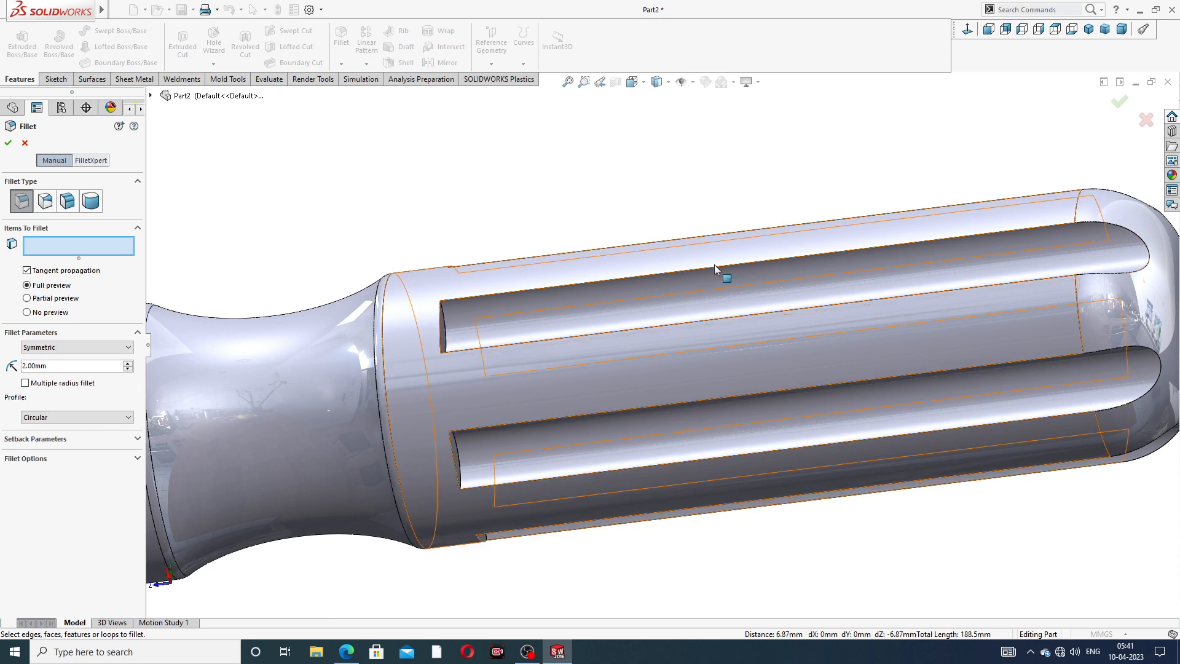
left_click(715, 271)
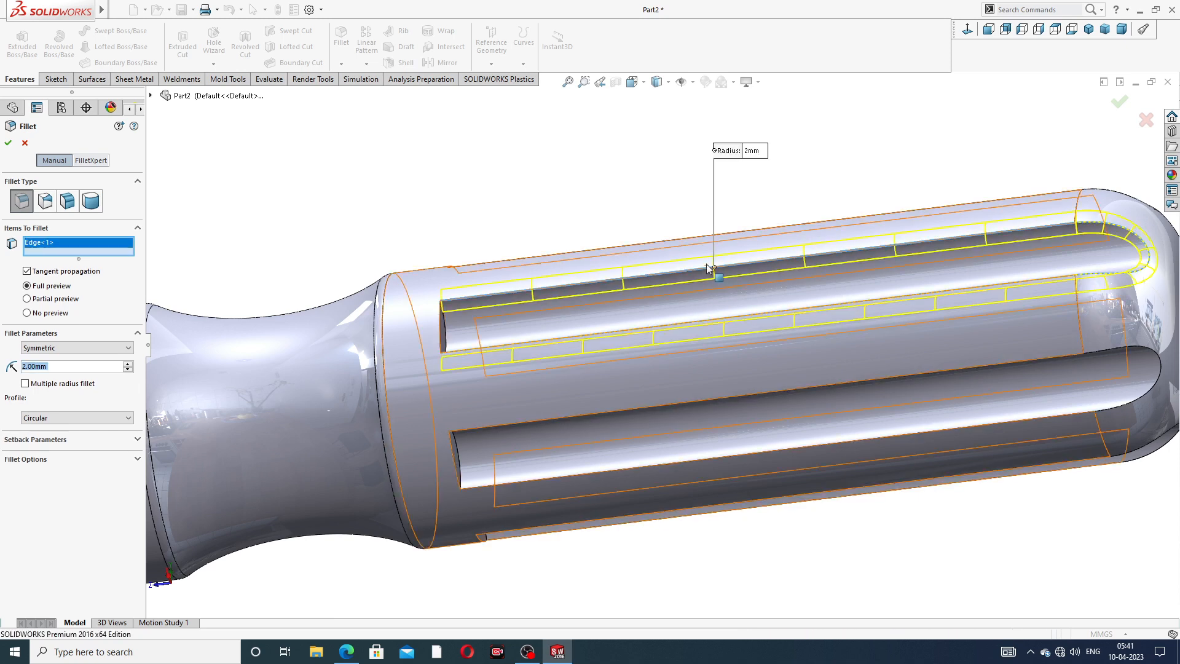
scroll(706, 276, "up", 3)
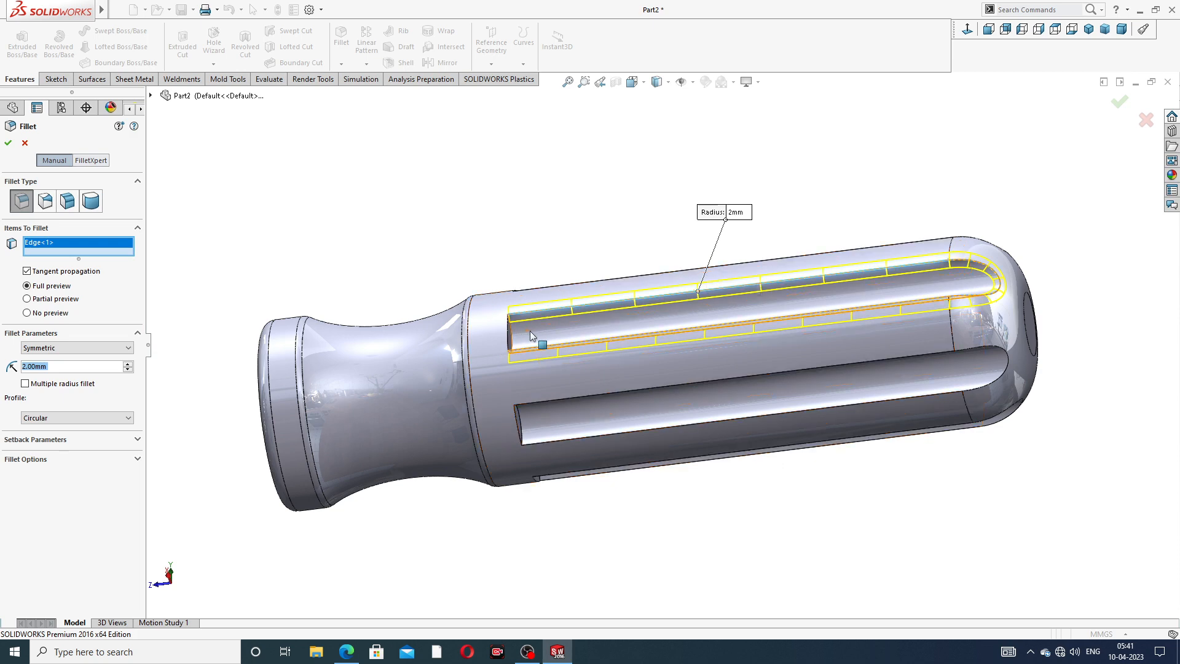
scroll(541, 338, "down", 3)
scroll(654, 334, "up", 3)
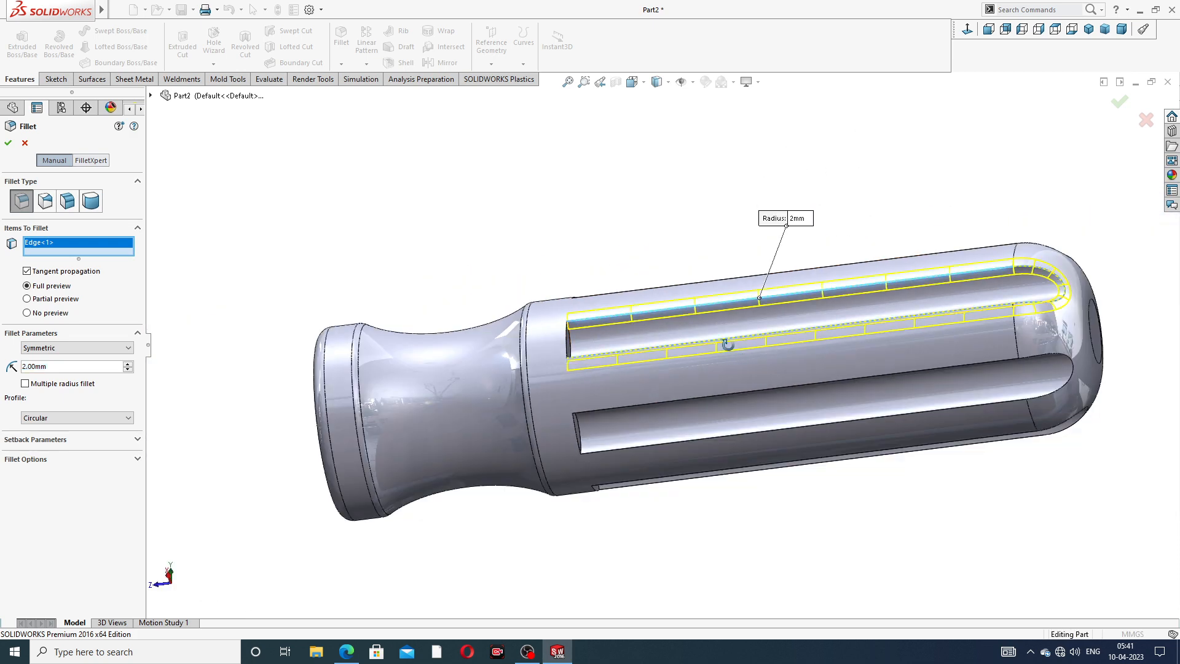
middle_click_drag(730, 345, 723, 369)
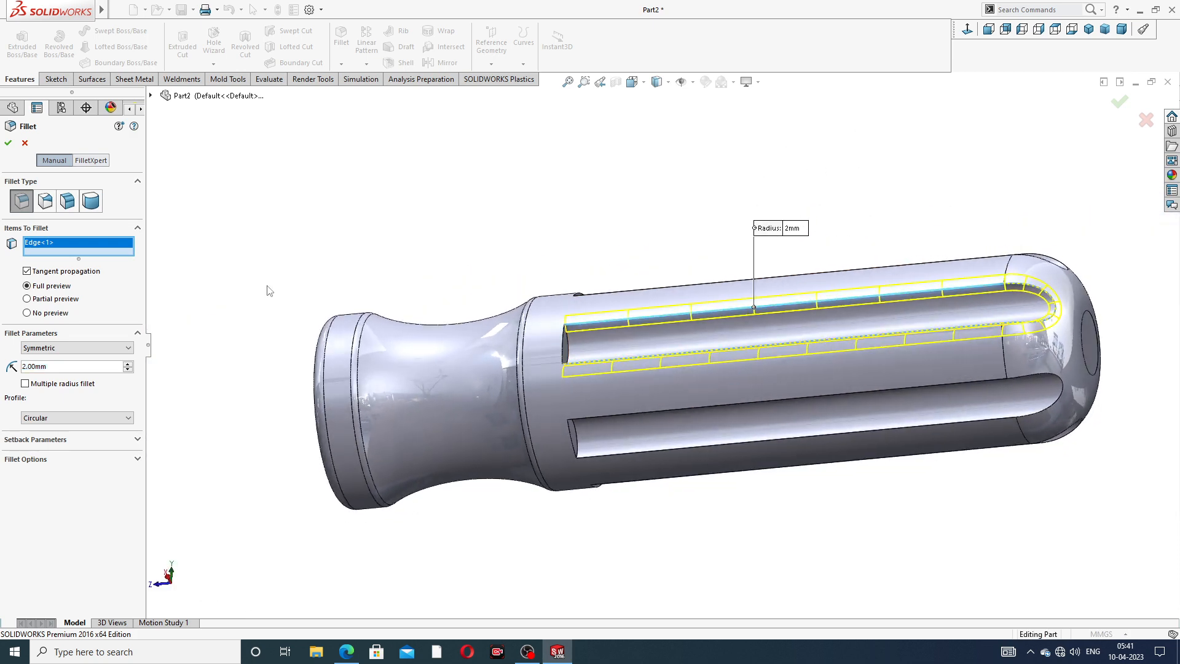
left_click(26, 143)
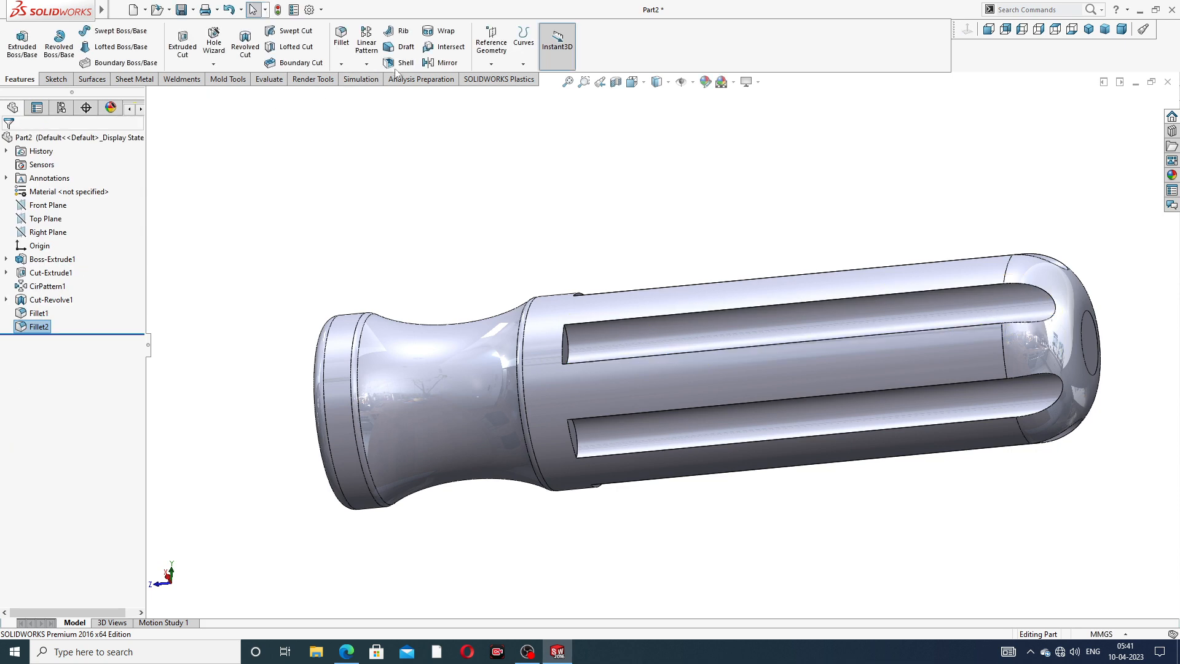
Fillet the edges of all the handle's grooves with a 2 mm radius, adding the 23 related edges to one selected groove edge.
left_click(342, 52)
scroll(655, 366, "down", 2)
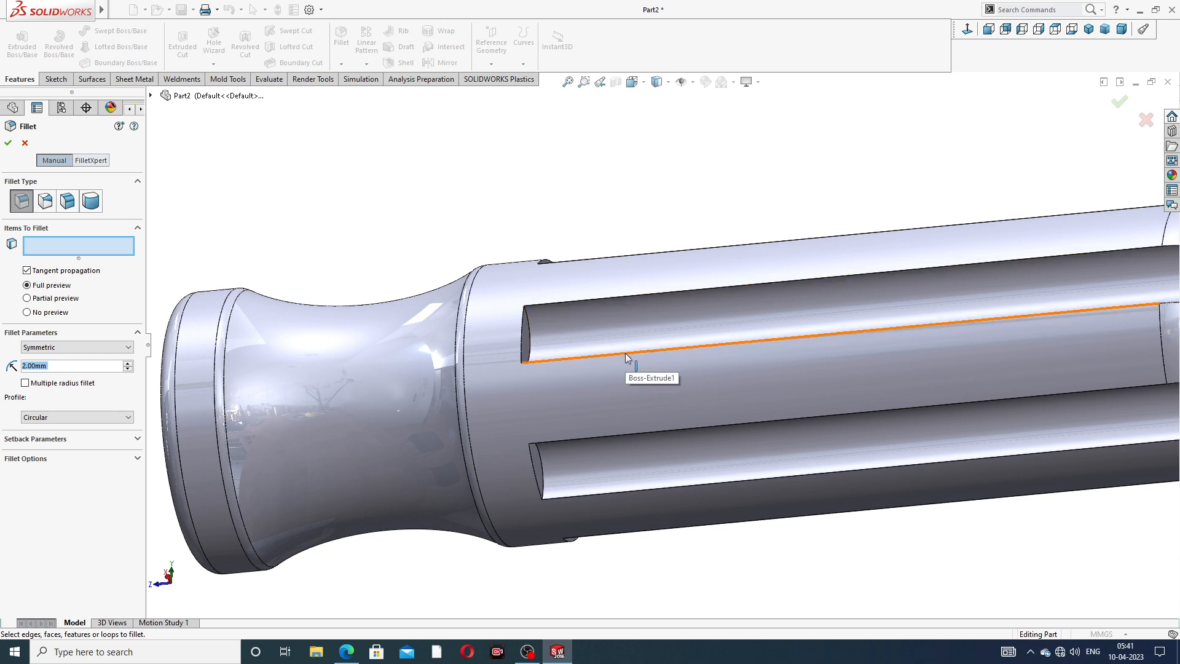
scroll(780, 312, "up", 3)
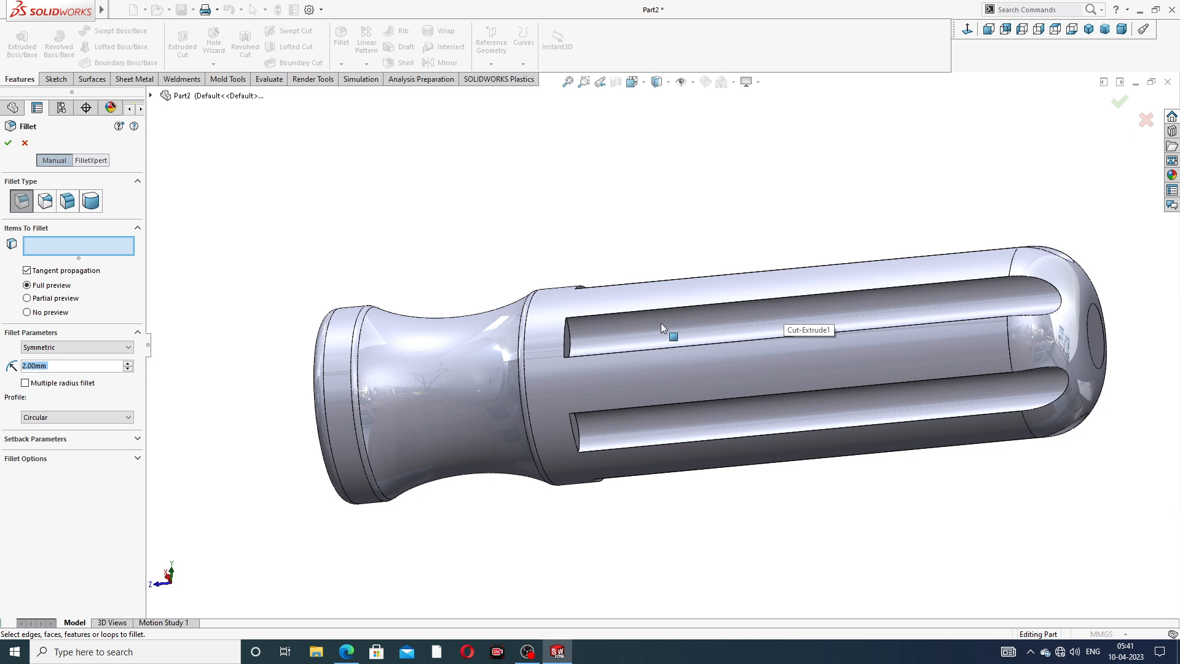
left_click(768, 300)
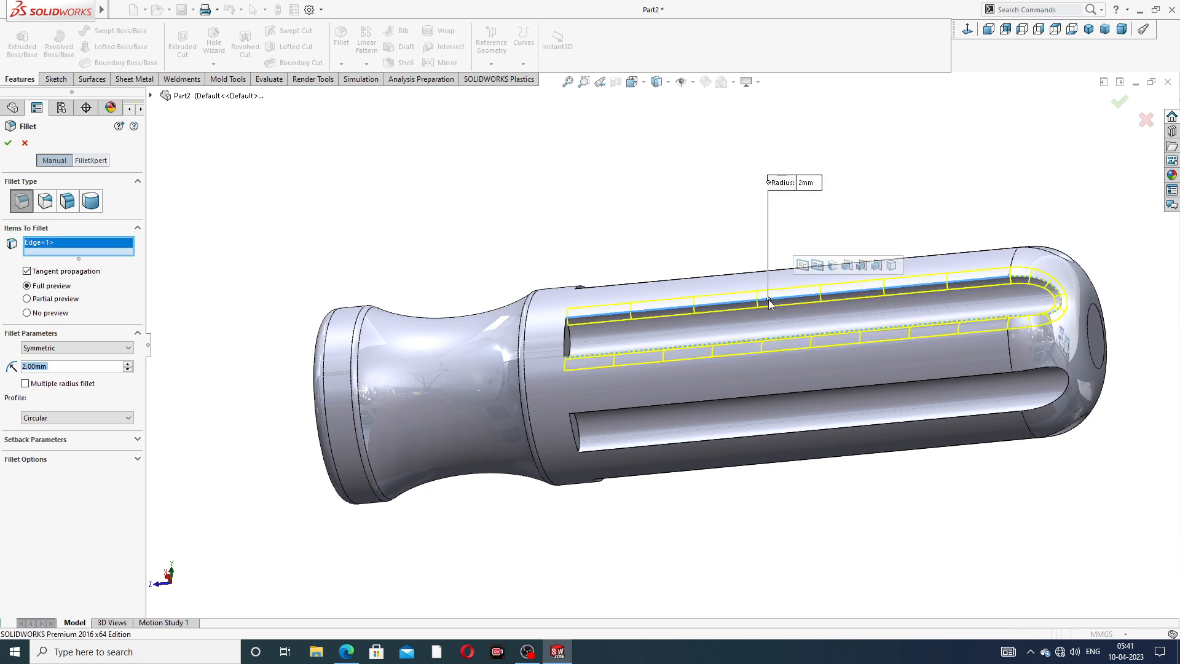
left_click(817, 268)
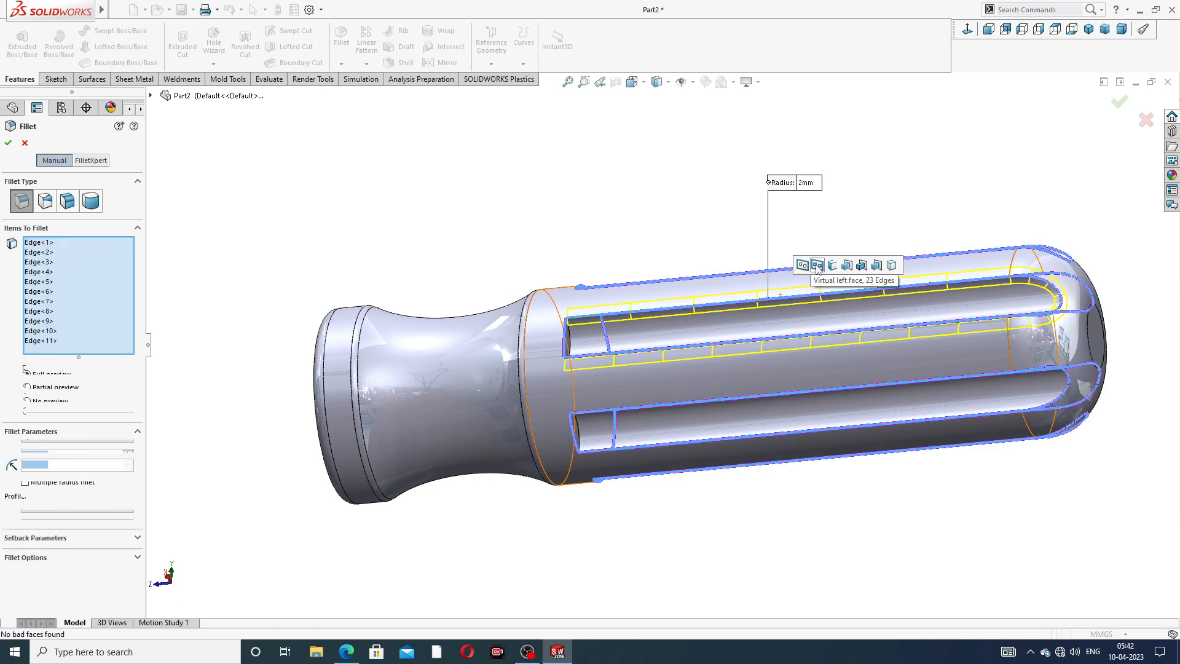
middle_click_drag(852, 301, 912, 262)
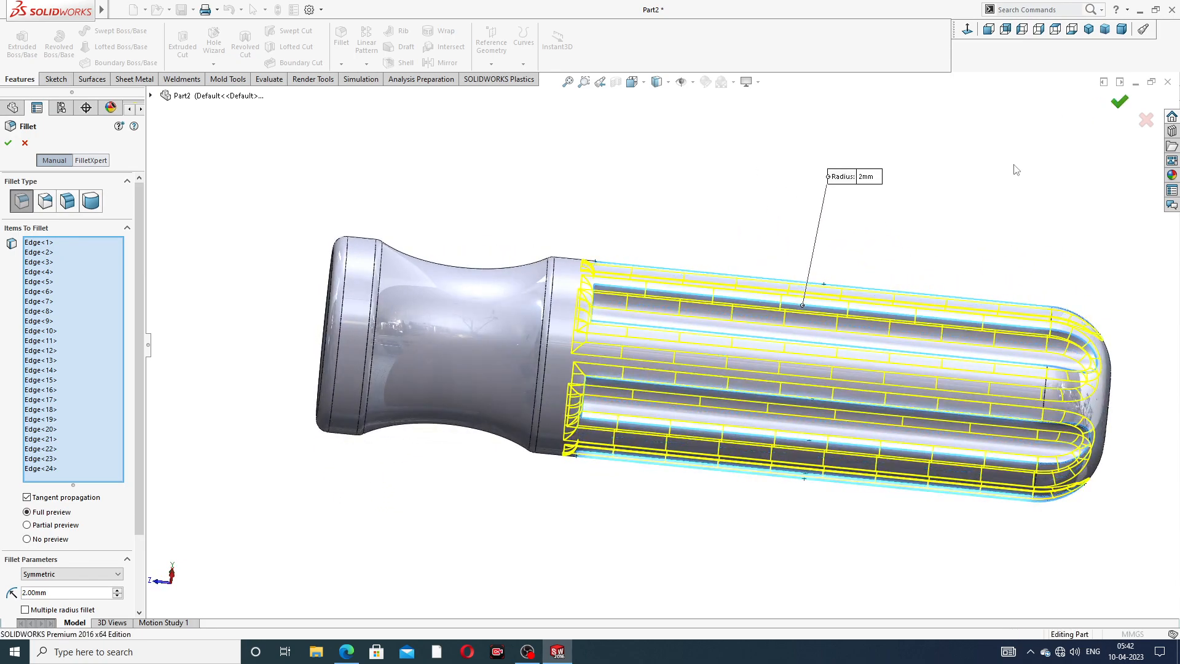
key("Return")
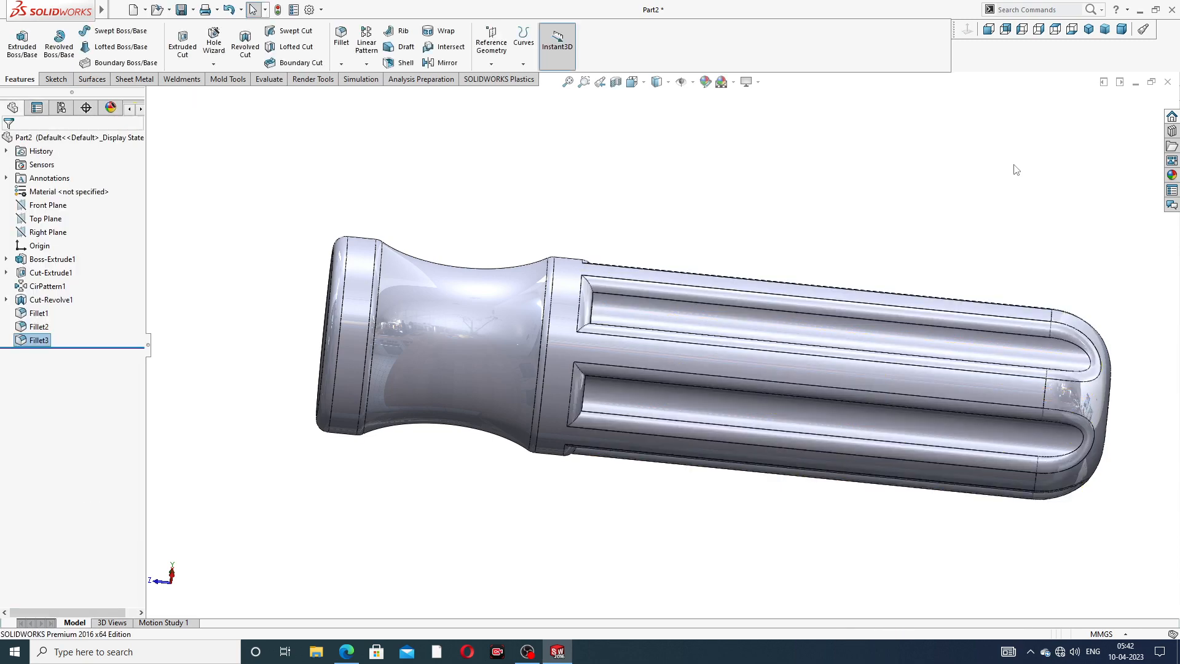
middle_click_drag(951, 238, 773, 214)
middle_click_drag(904, 325, 911, 261)
scroll(977, 246, "up", 4)
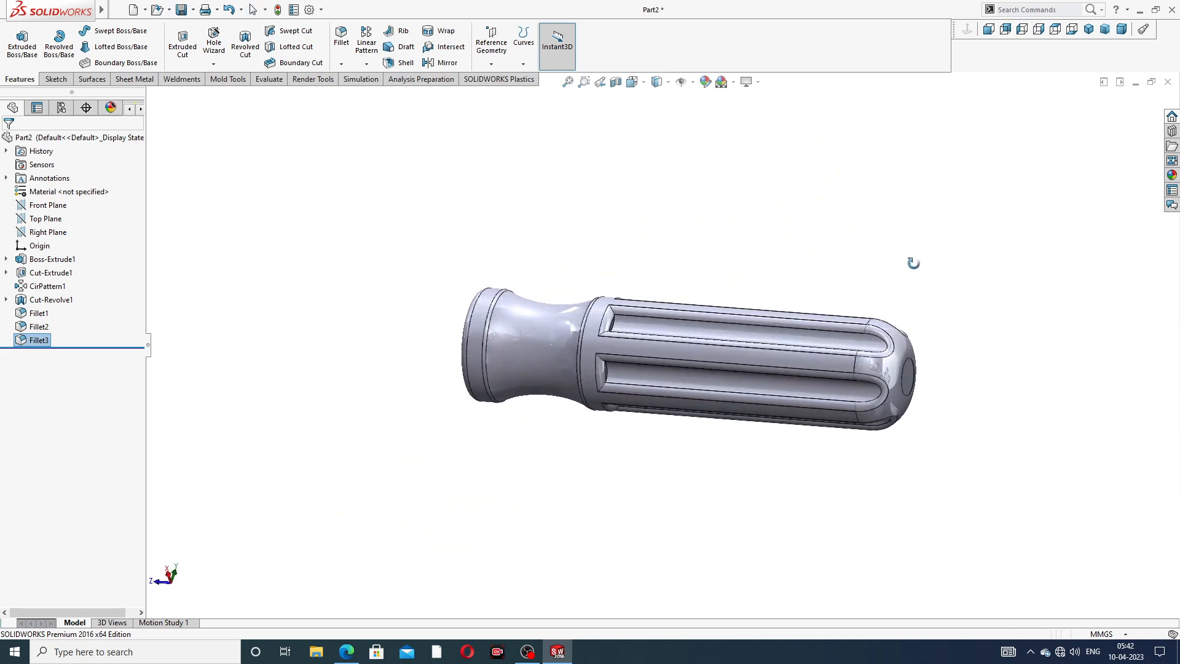
middle_click_drag(766, 343, 831, 377)
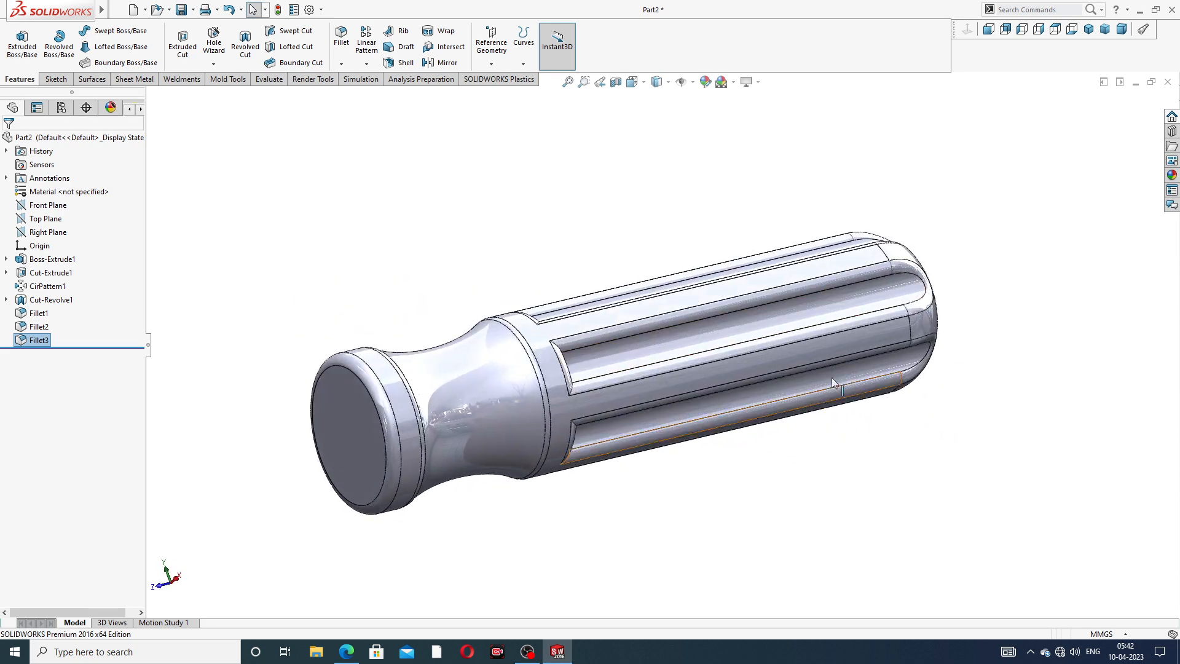
left_click(705, 82)
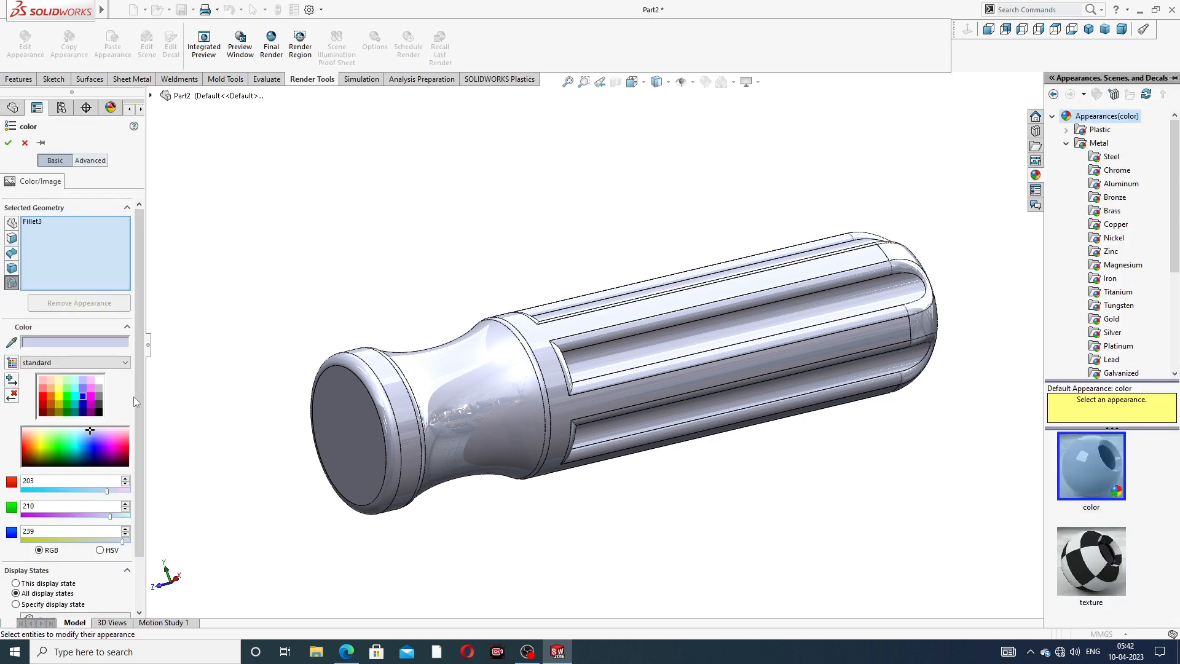
left_click(11, 268)
left_click(84, 398)
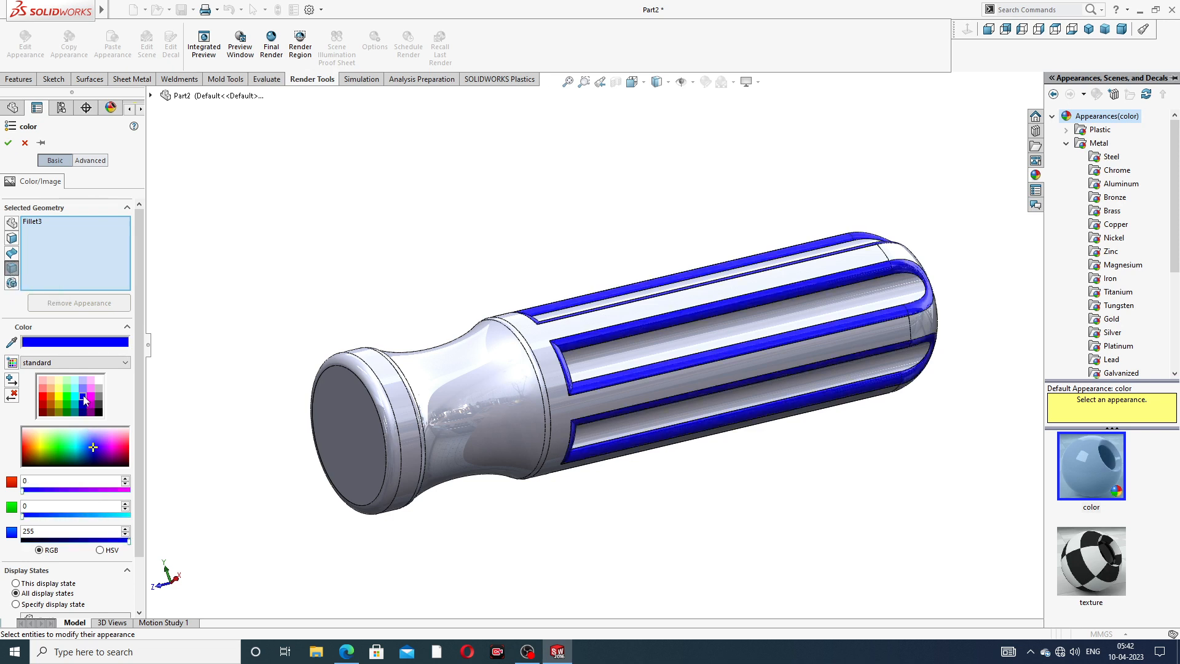
left_click(150, 96)
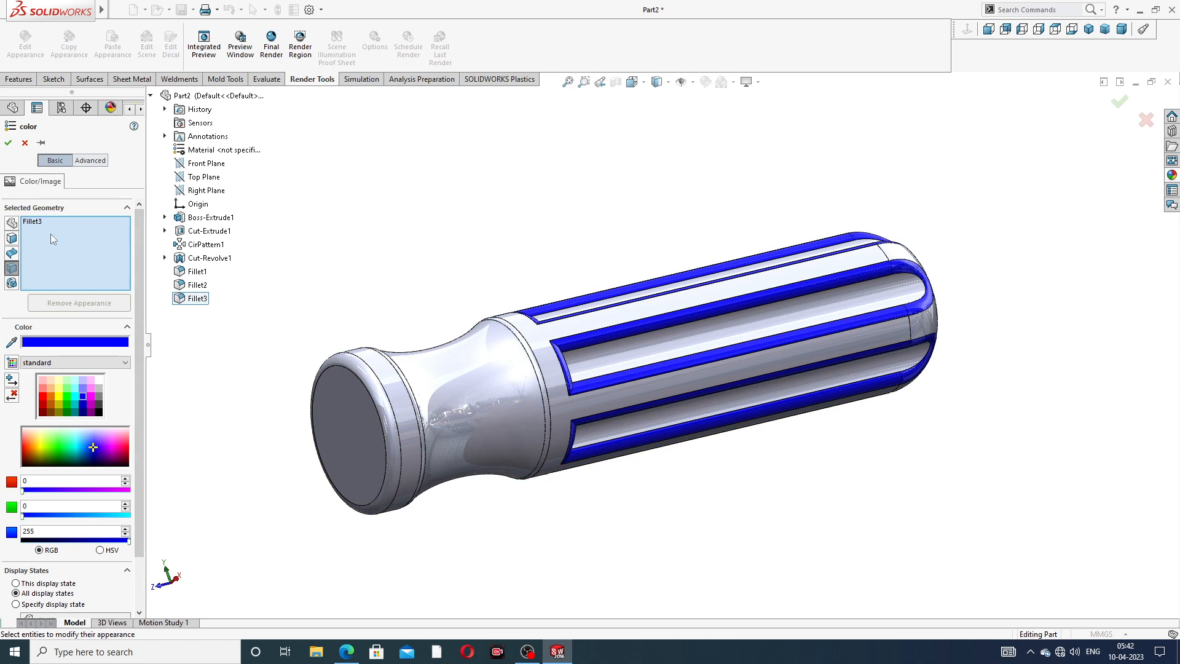
left_click(24, 142)
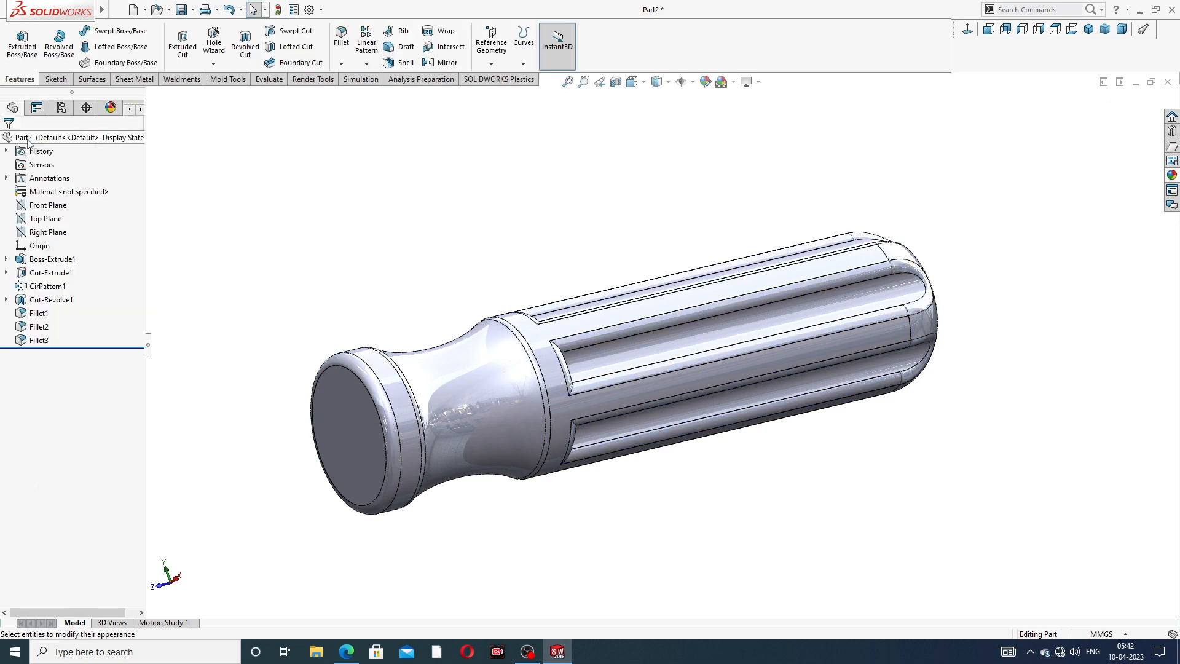
Apply a blue color appearance (RGB 0, 0, 255) to the whole handle part.
left_click(705, 82)
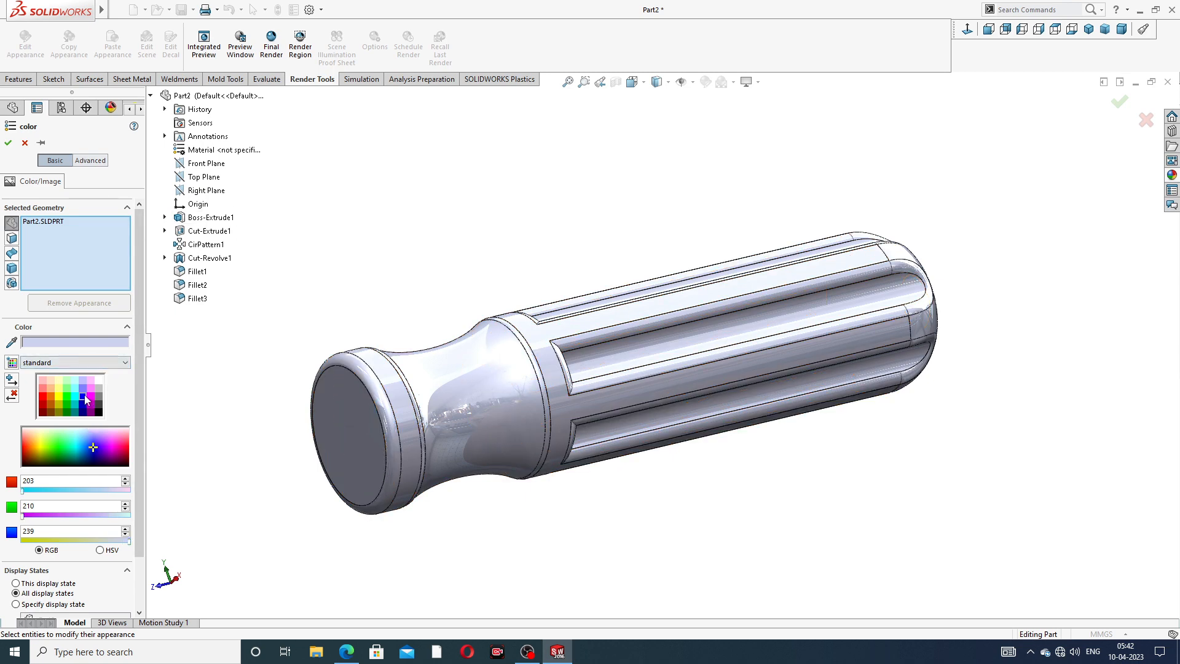
left_click(84, 397)
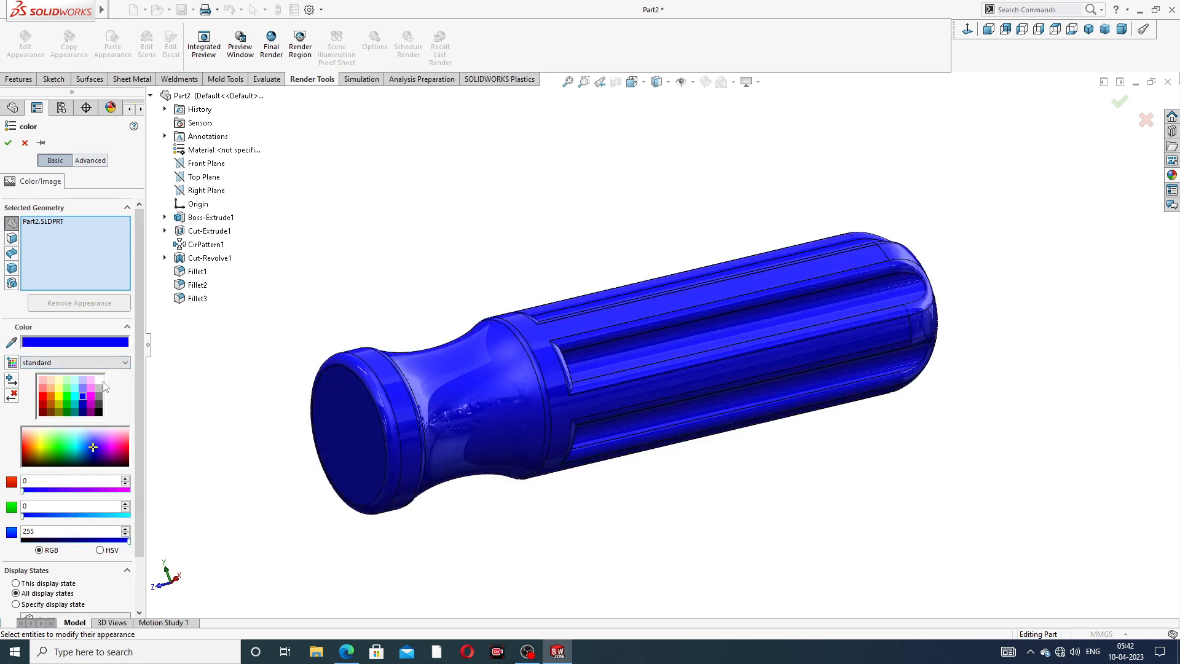
left_click(8, 145)
Sketch a circle about 13.9 mm in diameter, centered on the origin, on the handle's flat ungrooved end face.
middle_click_drag(587, 300, 503, 412)
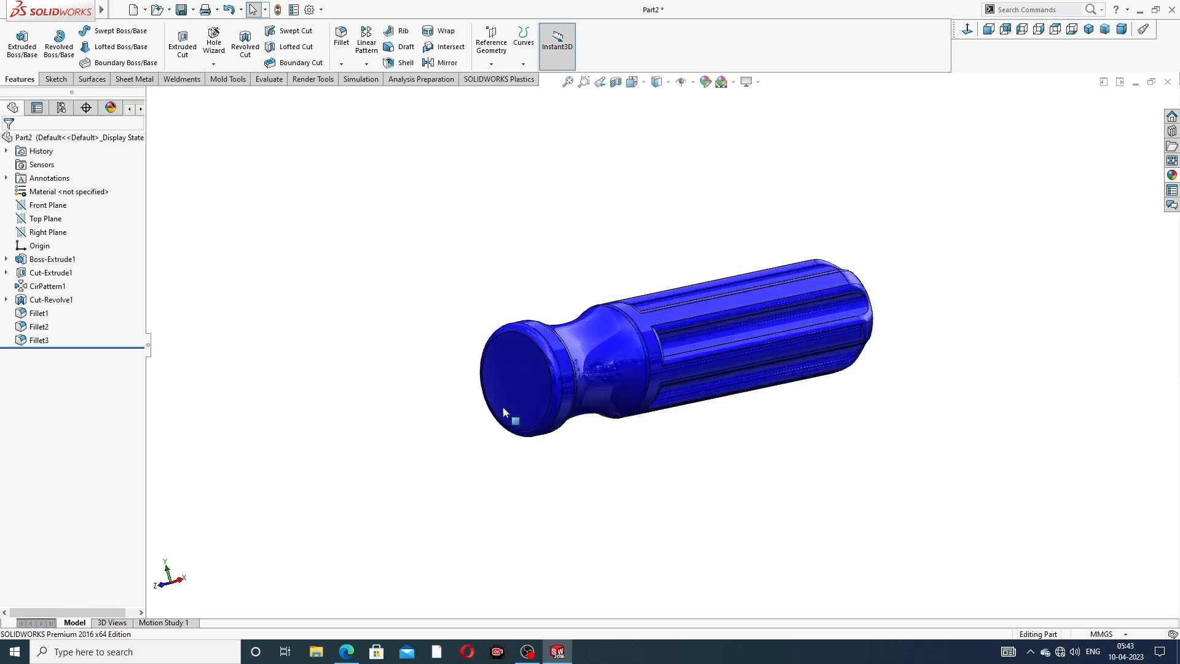
scroll(503, 411, "down", 2)
left_click(558, 344)
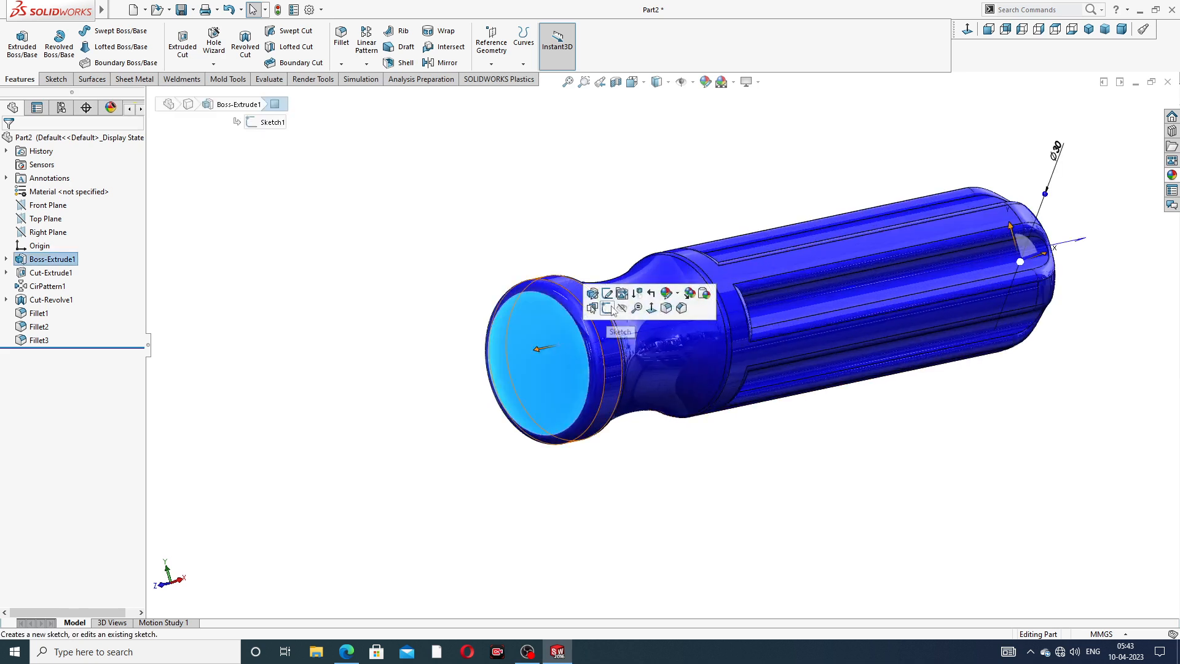
left_click(609, 308)
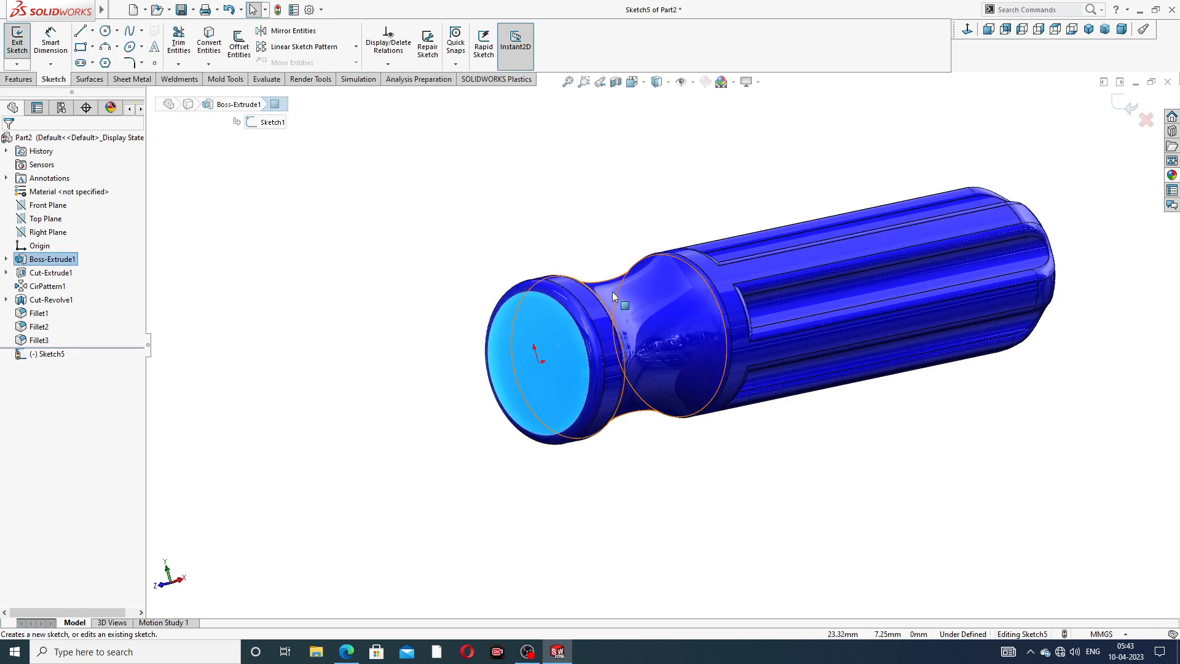
left_click(967, 30)
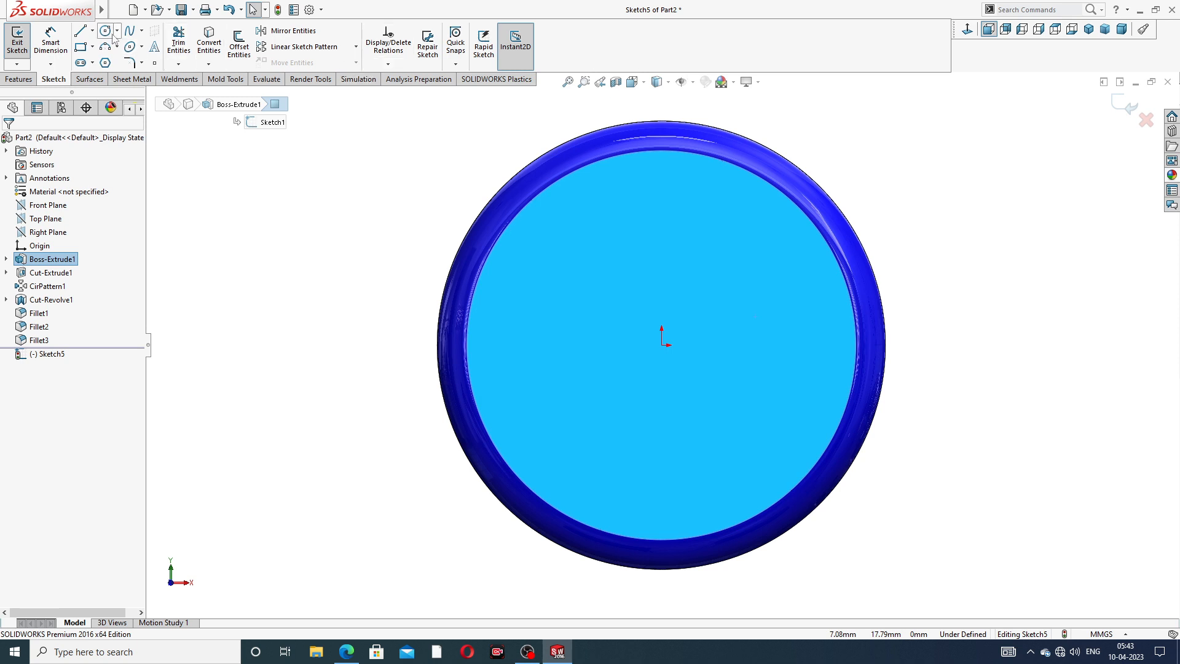
left_click(105, 31)
scroll(664, 335, "up", 3)
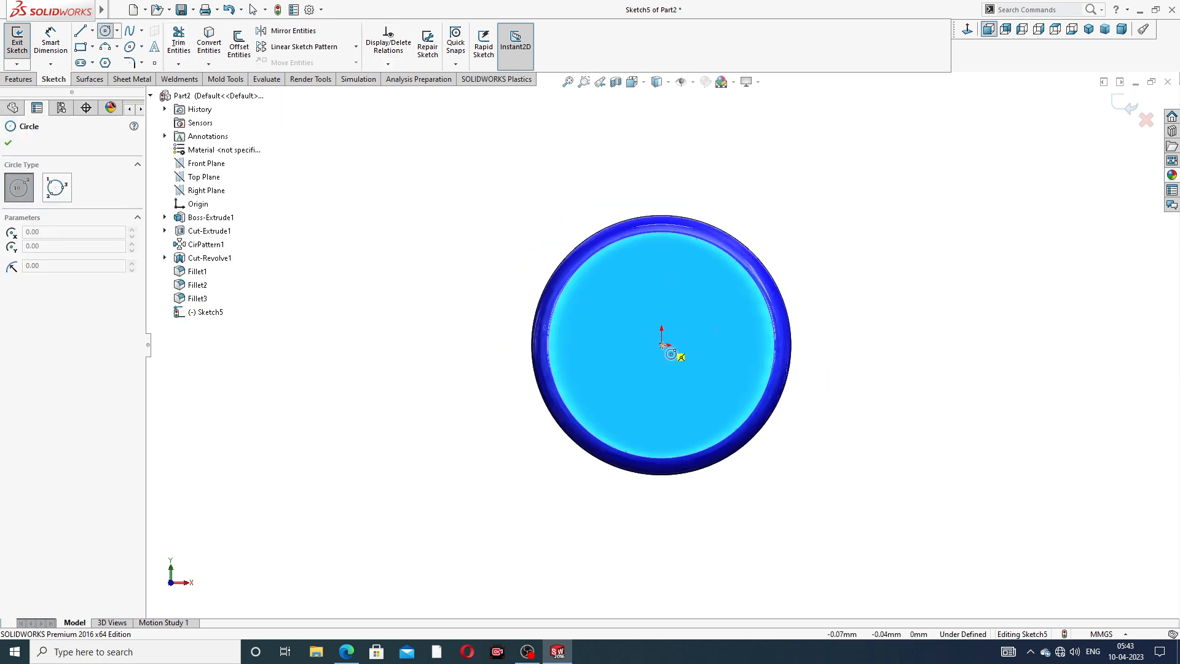
left_click(661, 345)
left_click(670, 286)
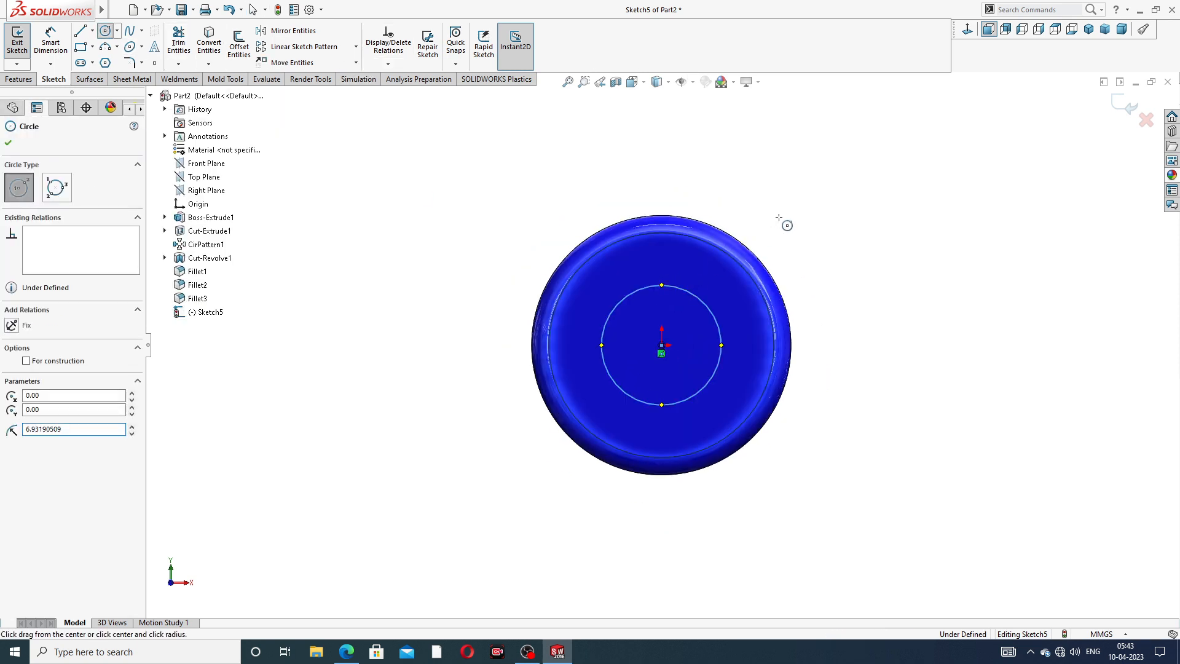
right_click(778, 217)
left_click(799, 226)
Set the sketched circle's diameter to 8 mm and check it against the screwdriver design PDF drawing.
left_click(56, 47)
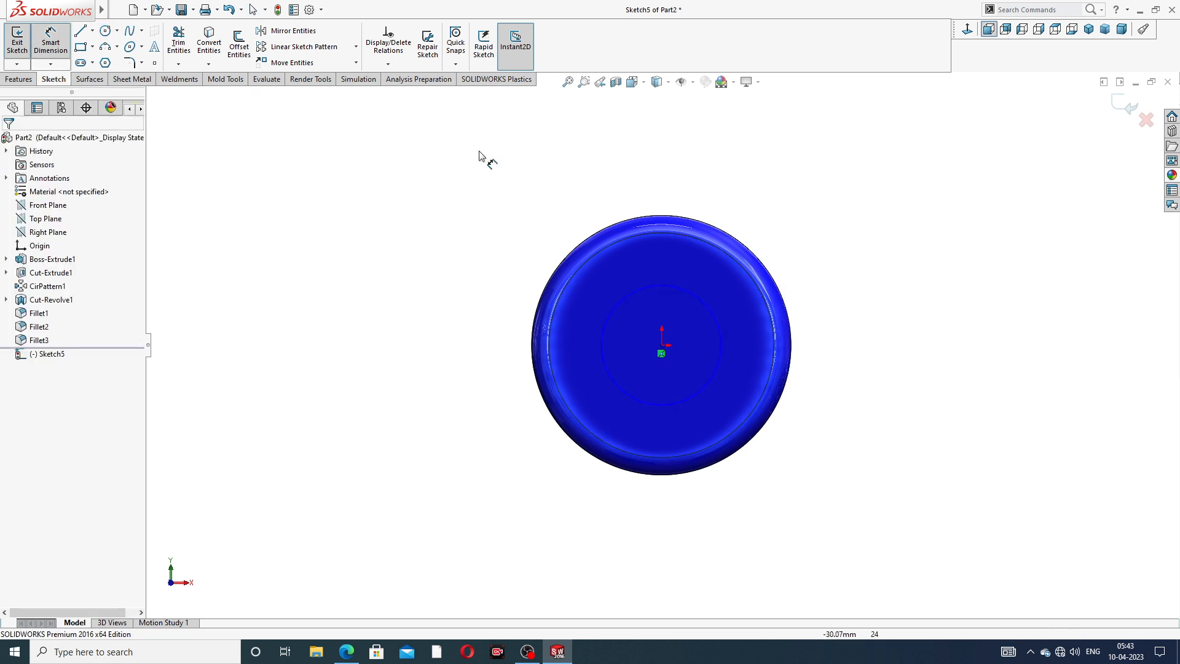
left_click(682, 289)
left_click(780, 227)
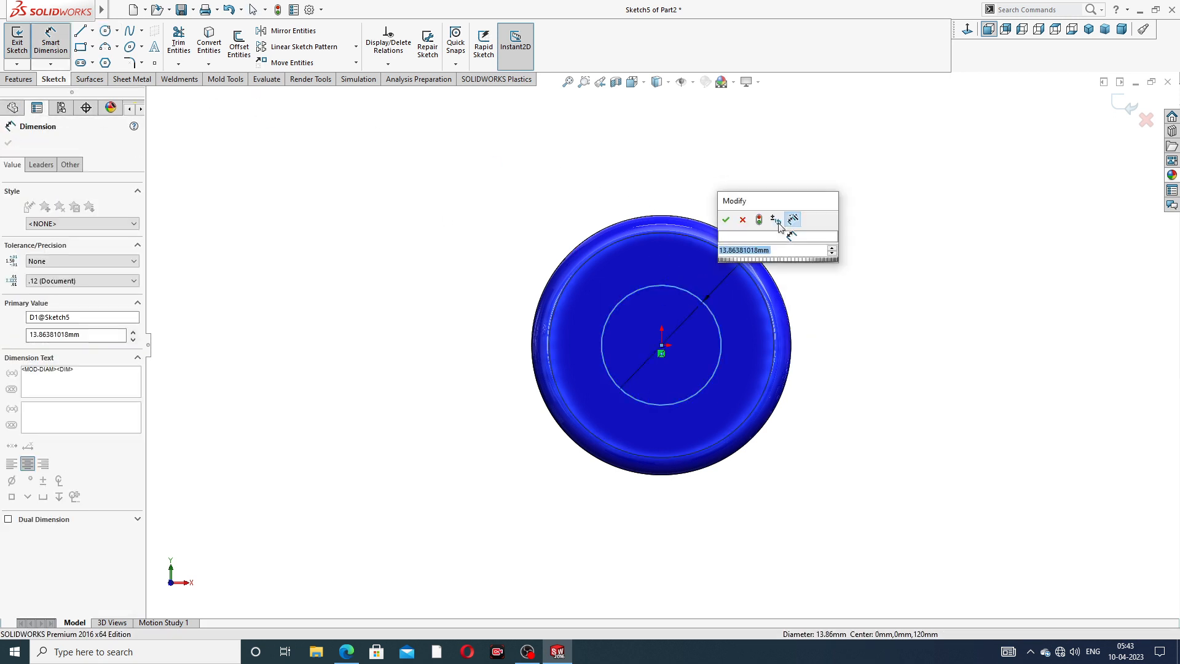
type("8")
key("Return")
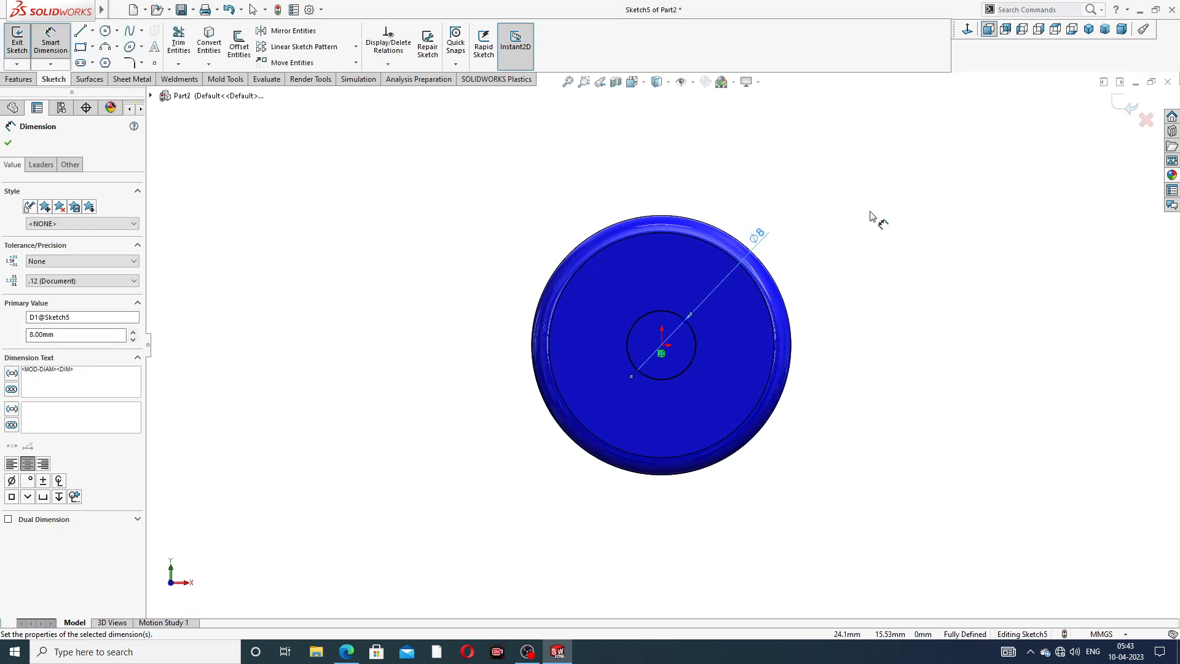
key("Escape")
left_click(347, 651)
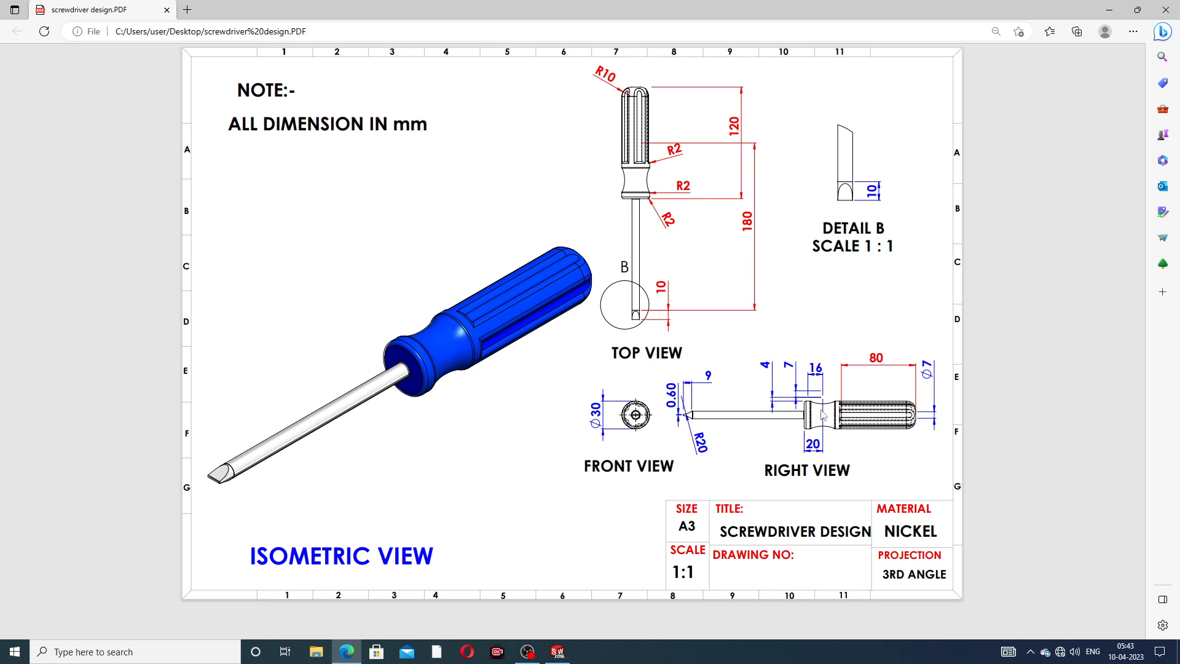
left_click(348, 655)
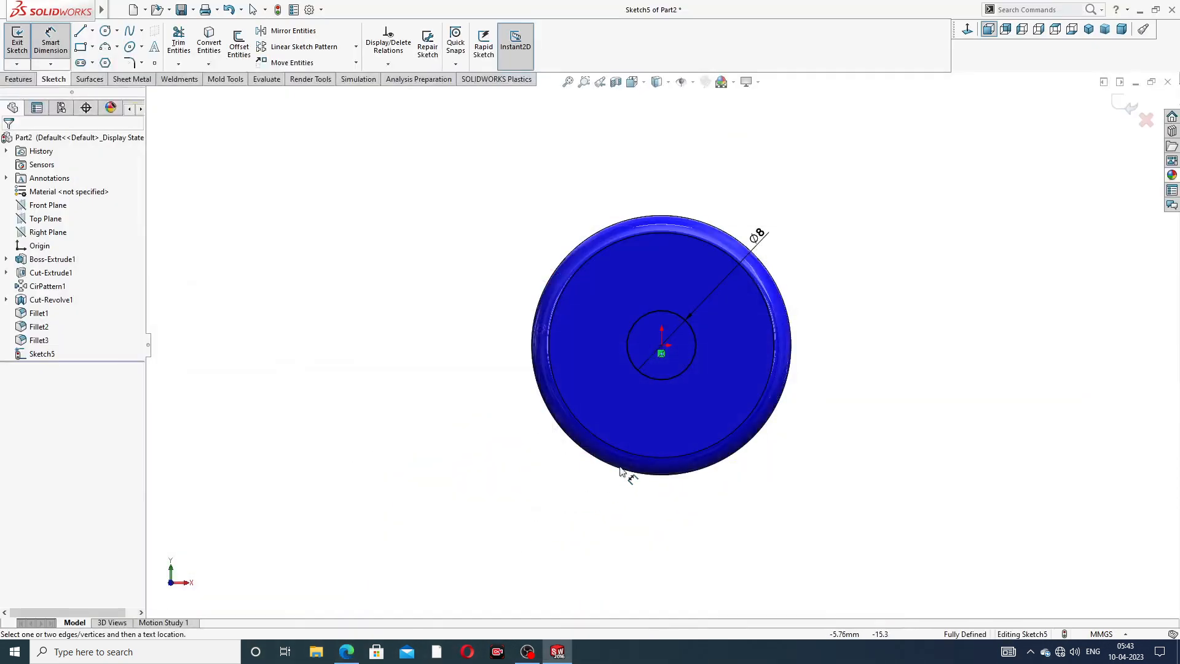
left_click(762, 237)
middle_click_drag(824, 266, 620, 267)
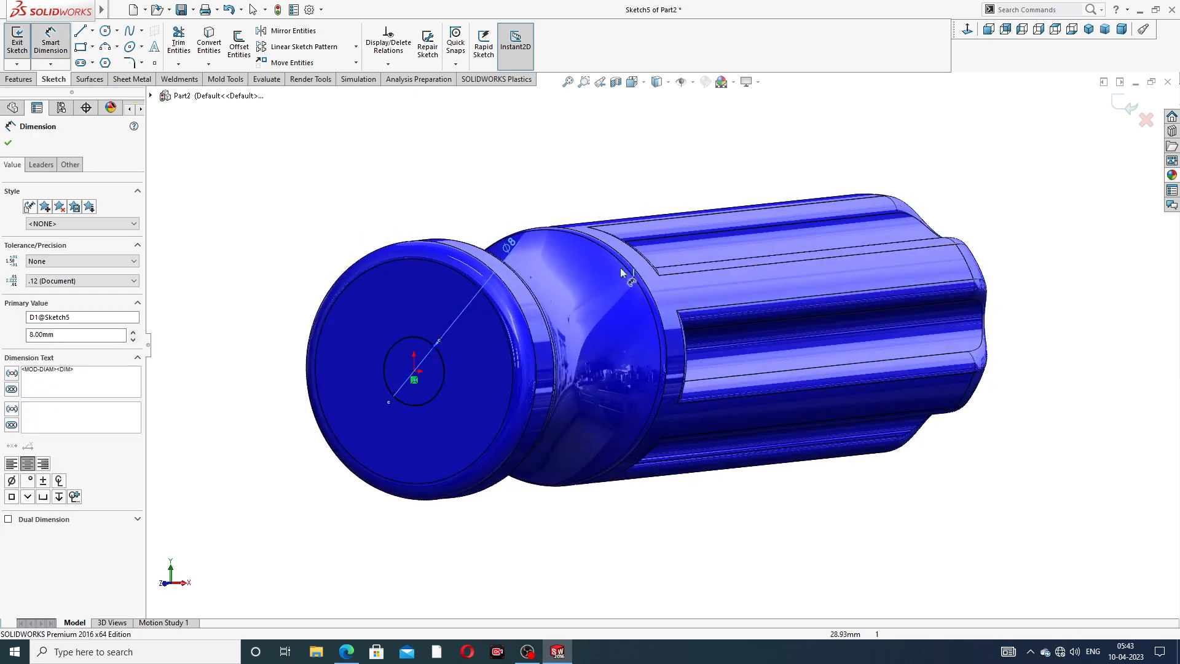
left_click(8, 143)
Cut-extrude the 8 mm circle as a blind hole 60 mm deep into the handle.
left_click(18, 79)
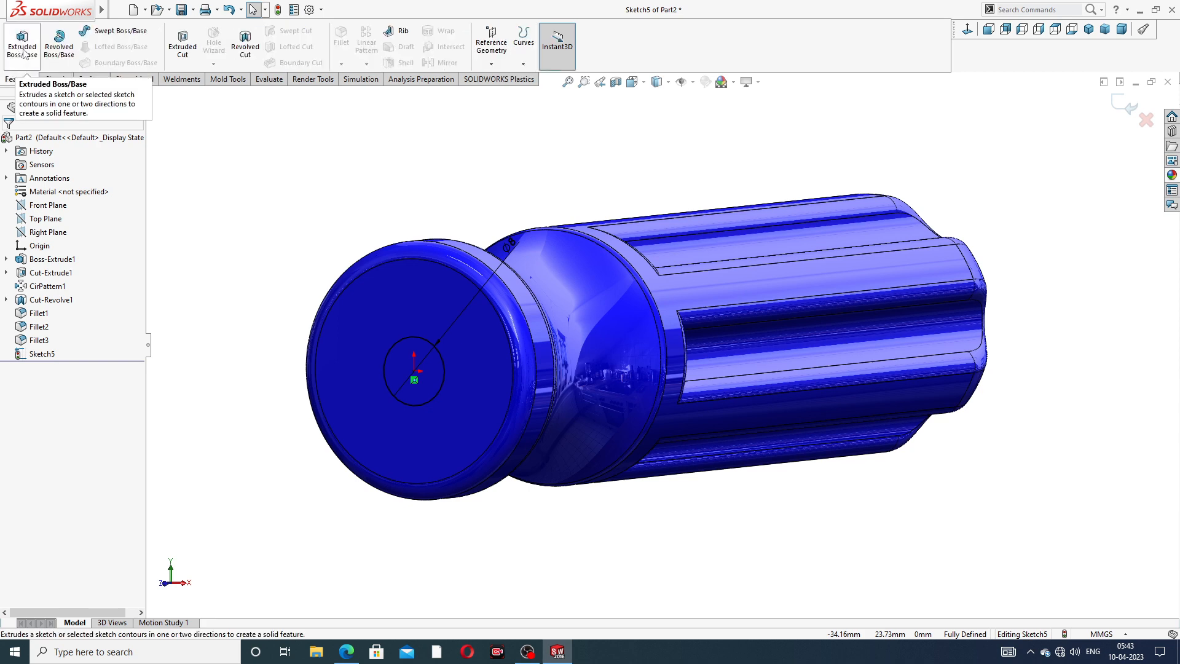
left_click(182, 46)
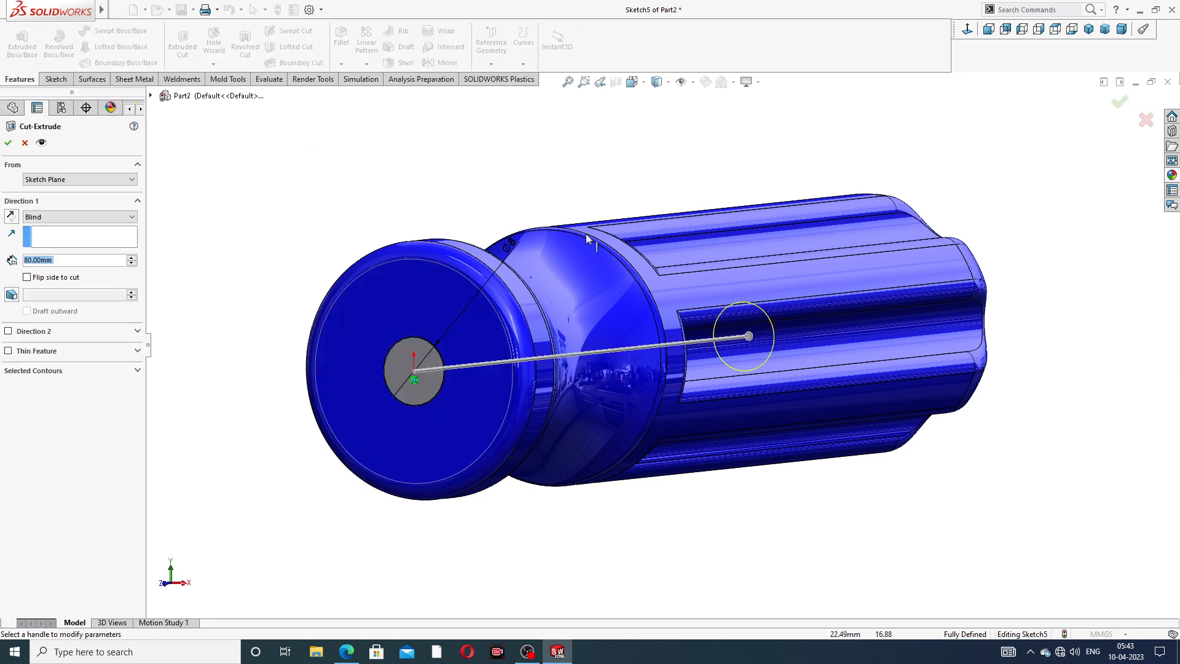
scroll(593, 252, "up", 3)
middle_click_drag(593, 254, 526, 291)
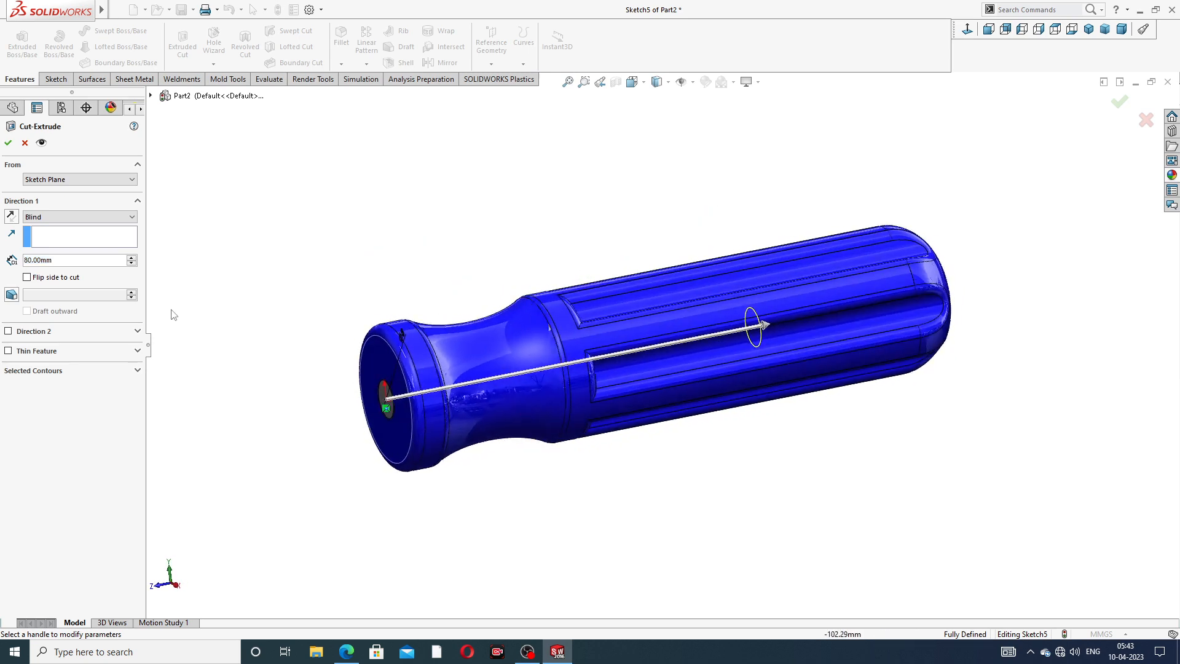
left_click(38, 260)
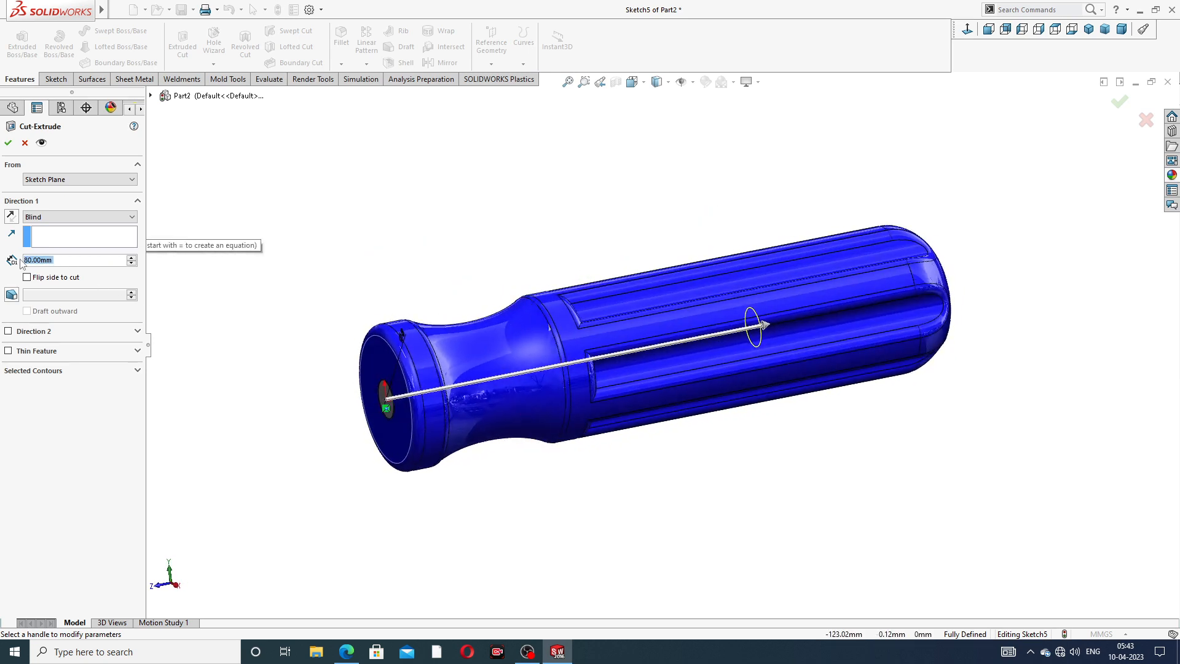
type("60")
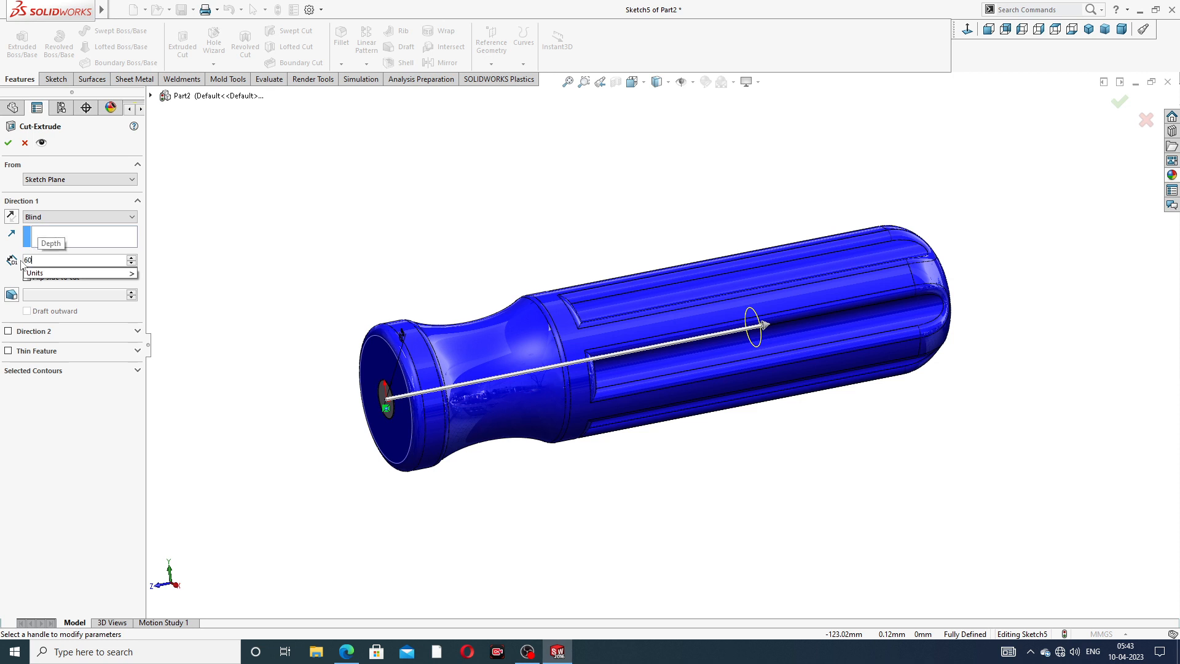
key("Return")
left_click(8, 142)
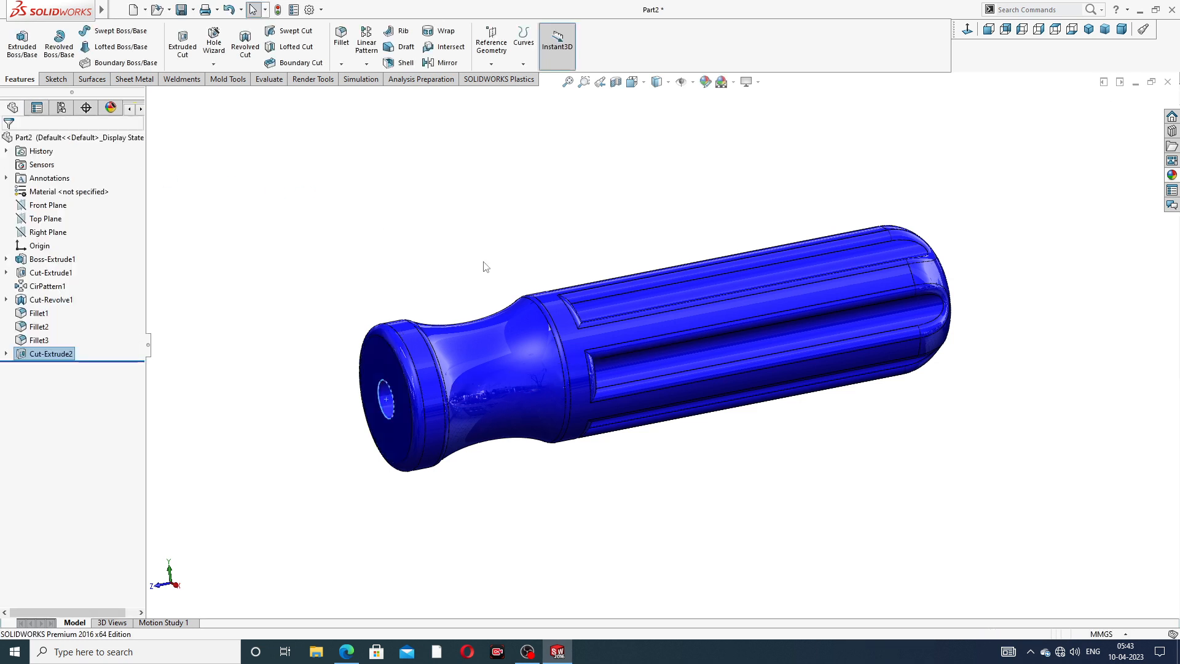
Start a sketch on the bottom face of the handle's blind hole and convert the face's circular edge into it.
middle_click_drag(498, 256, 586, 203)
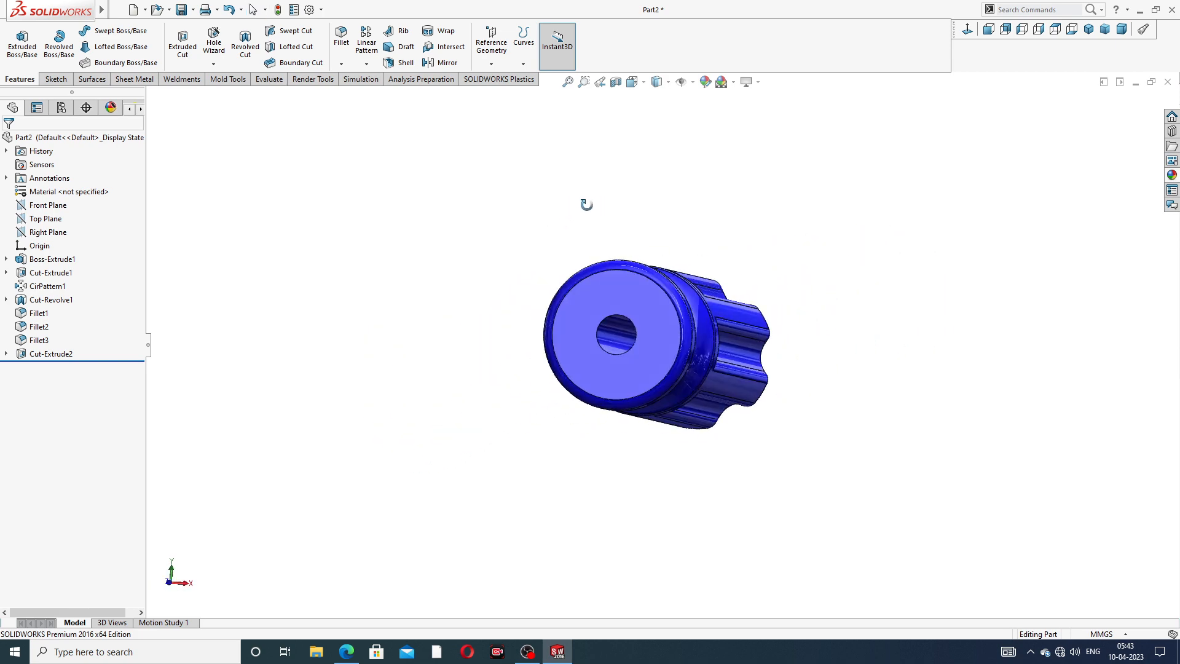
scroll(620, 319, "down", 3)
mouse_move(656, 334)
middle_mouse_down()
mouse_move(710, 337)
mouse_move(664, 341)
middle_mouse_up()
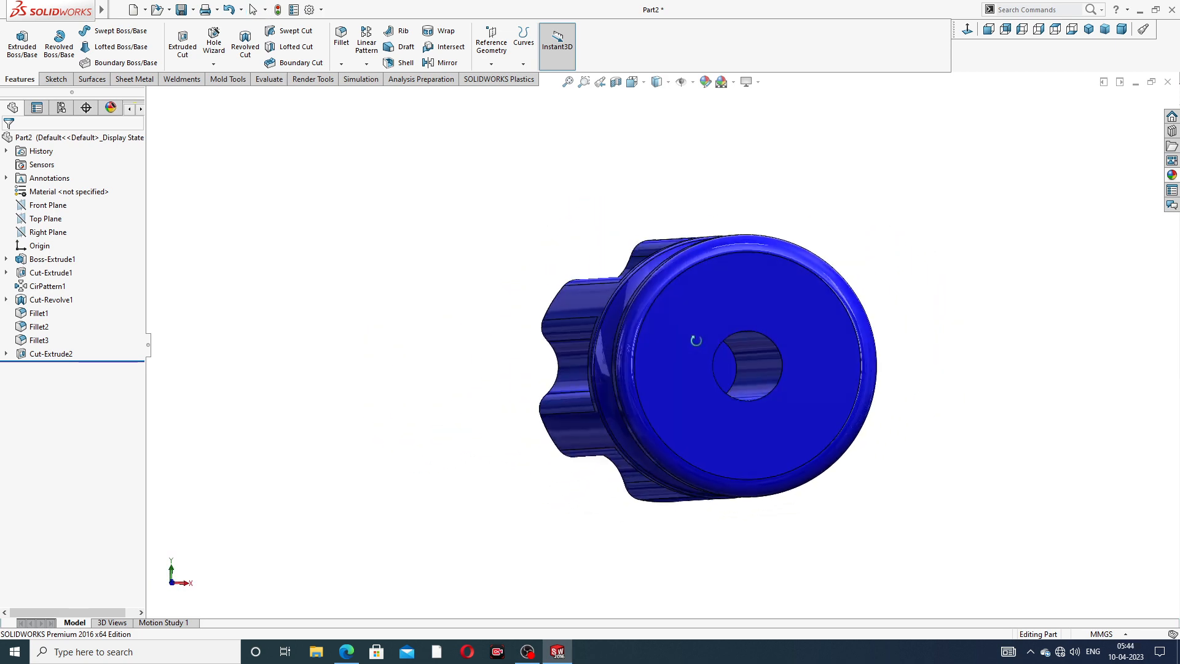
left_click(733, 367)
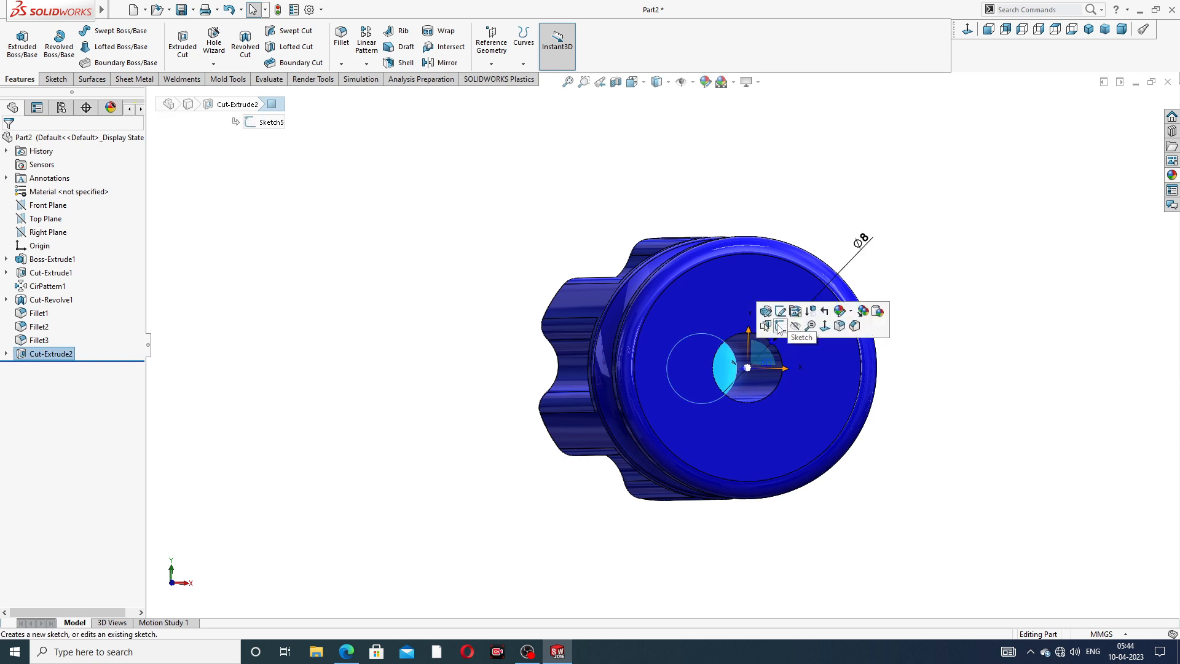
left_click(779, 327)
left_click(209, 43)
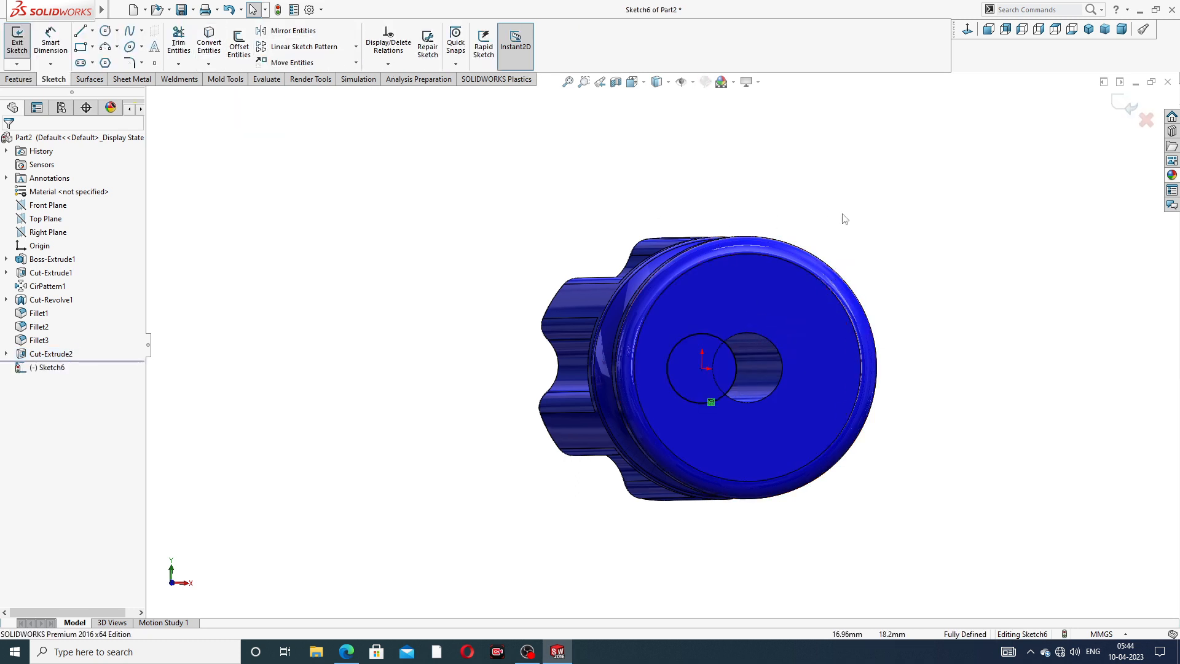
Extrude the converted circle 180 mm out through the hole as the shaft, with Merge result off, checking the length against the PDF drawing.
left_click(19, 79)
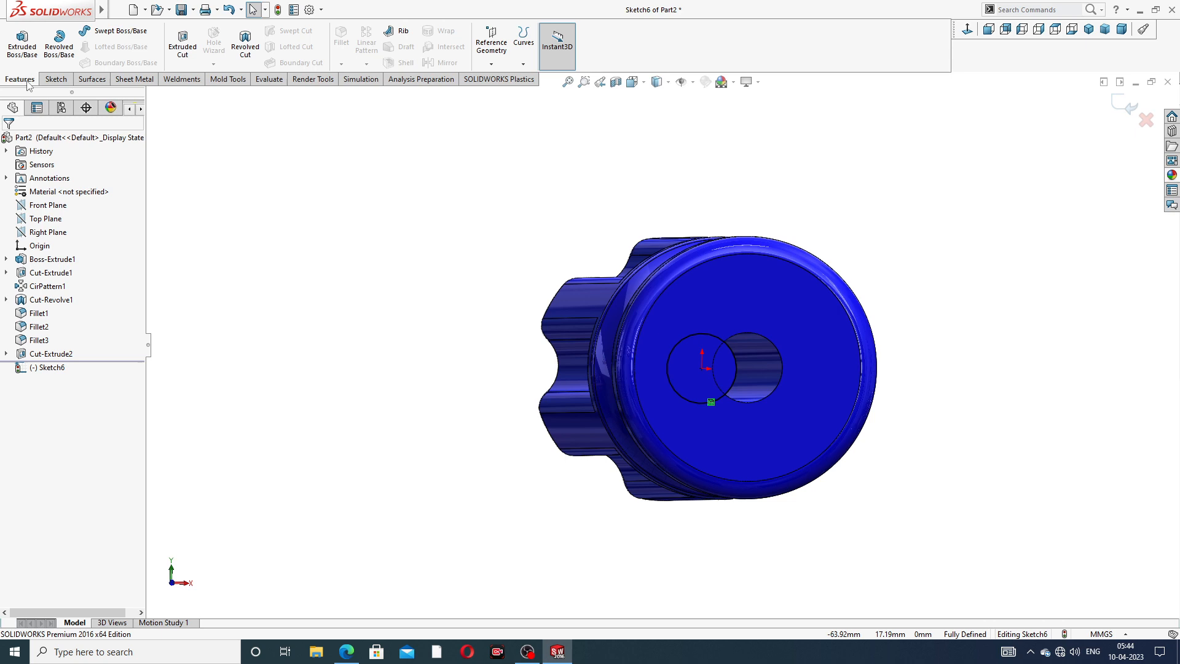
left_click(22, 46)
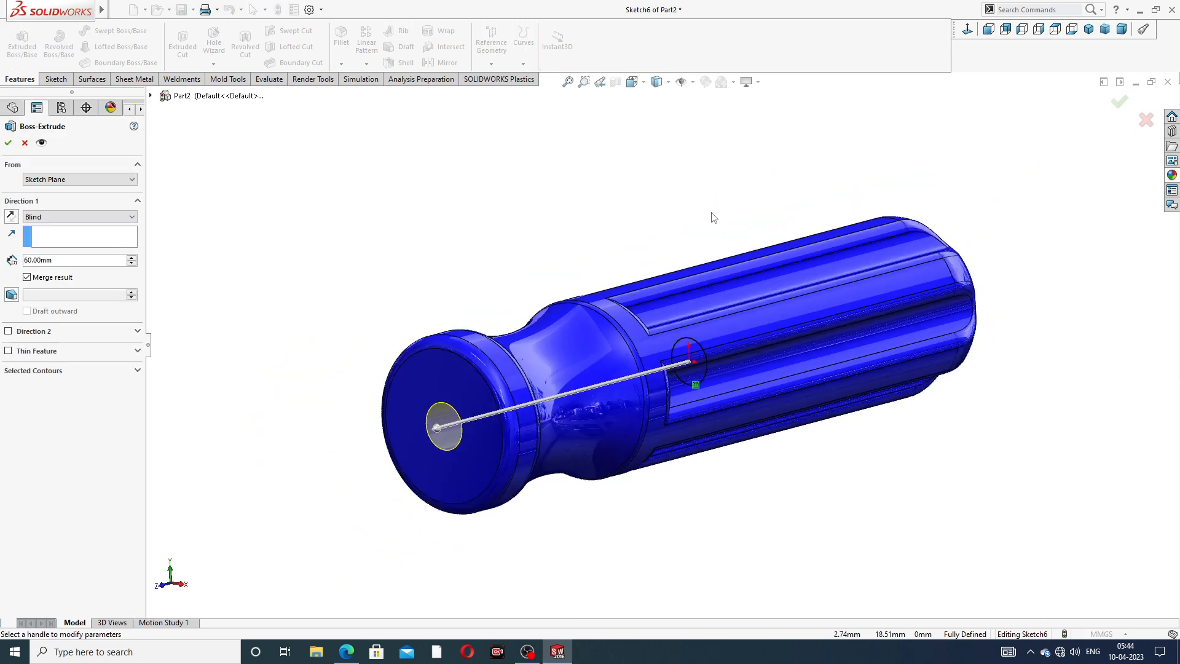
left_click(45, 260)
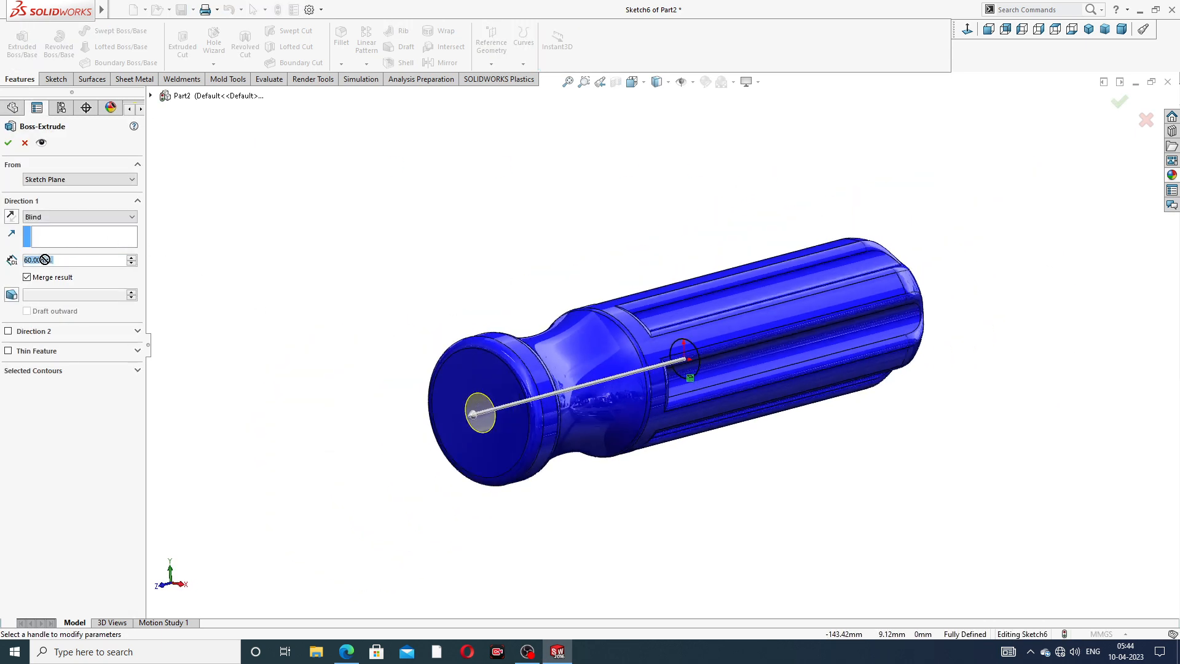
type("15")
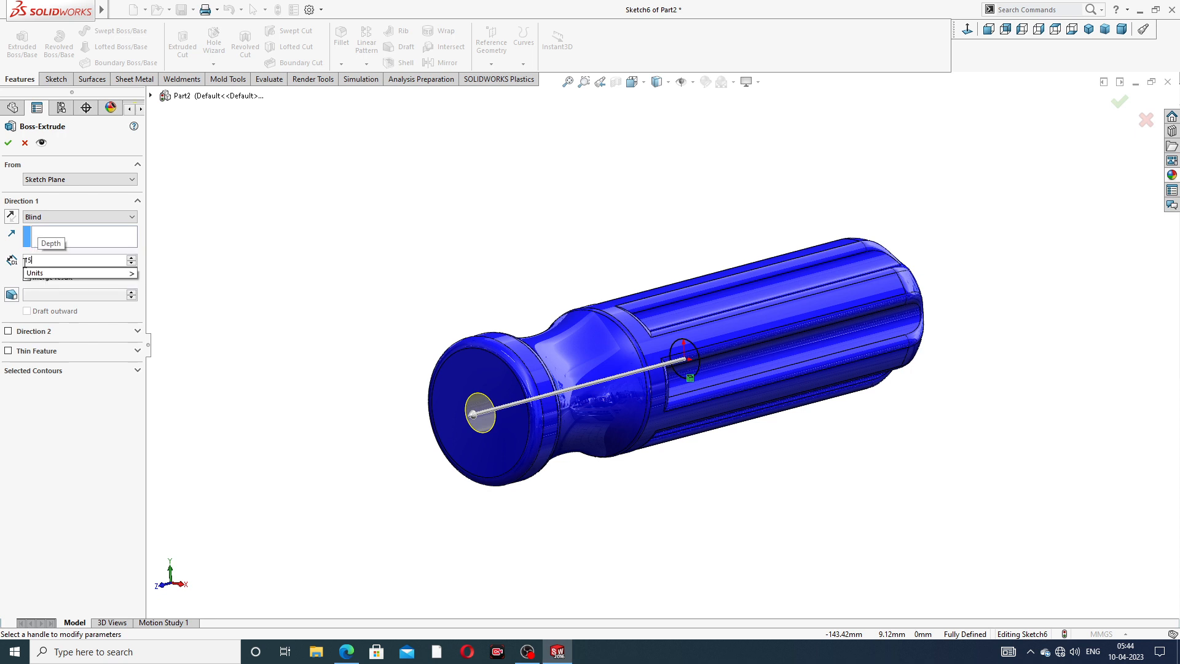
key("BackSpace")
type("80")
key("Return")
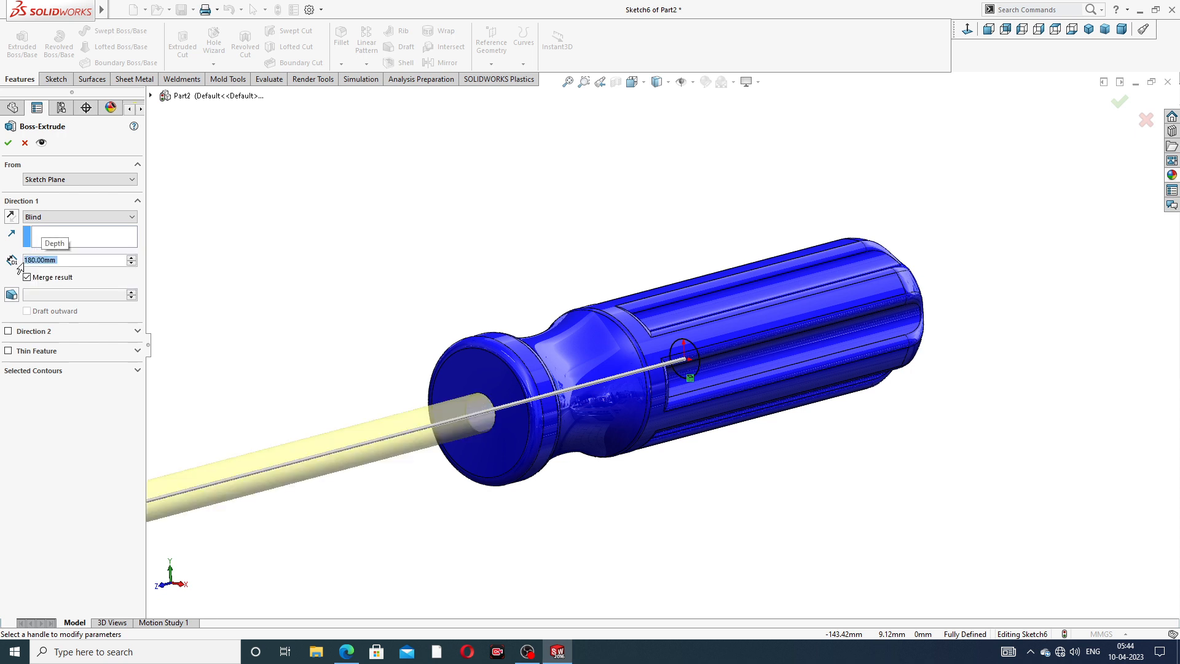
scroll(436, 357, "up", 4)
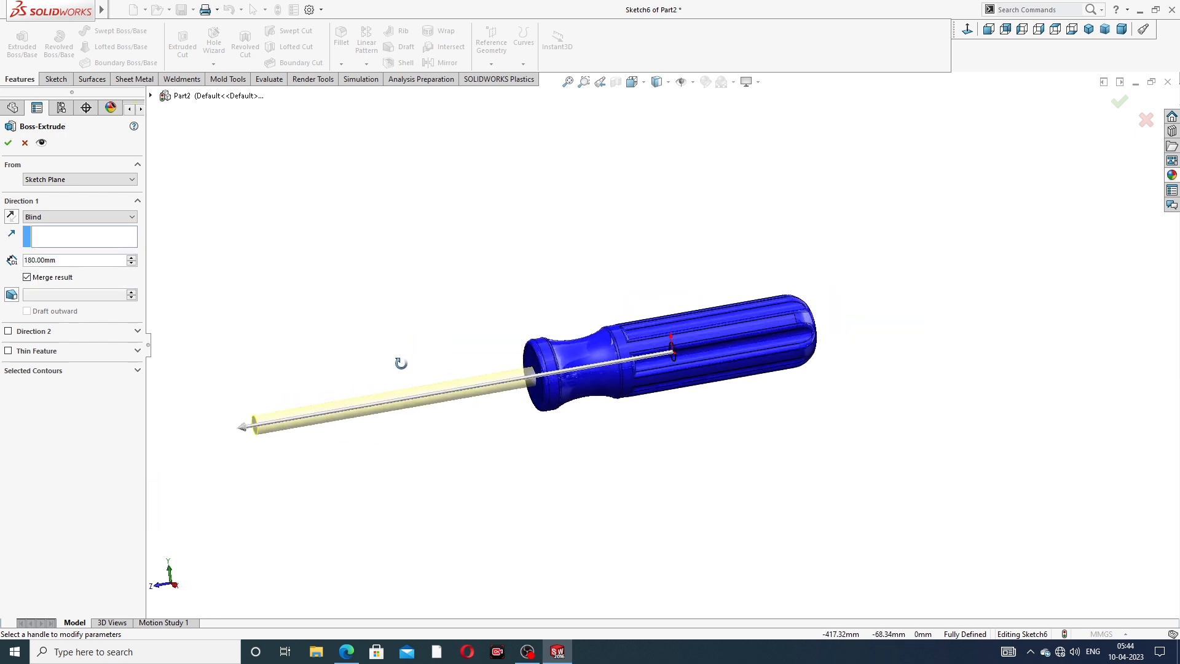
key("alt+Tab")
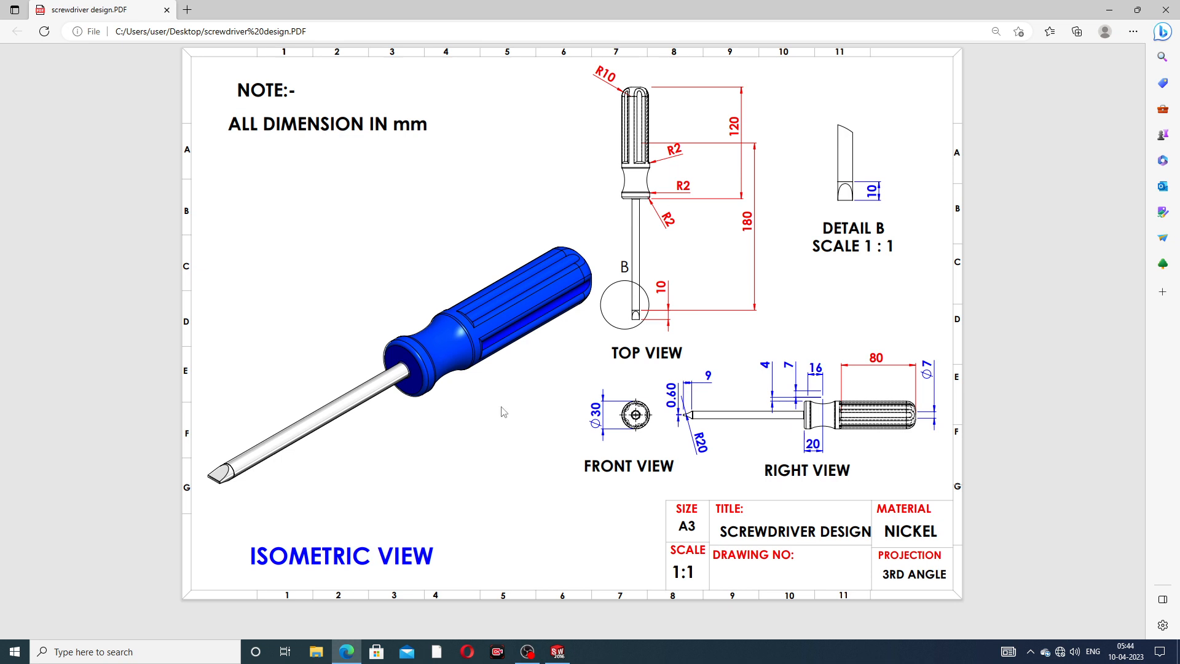
left_click(558, 652)
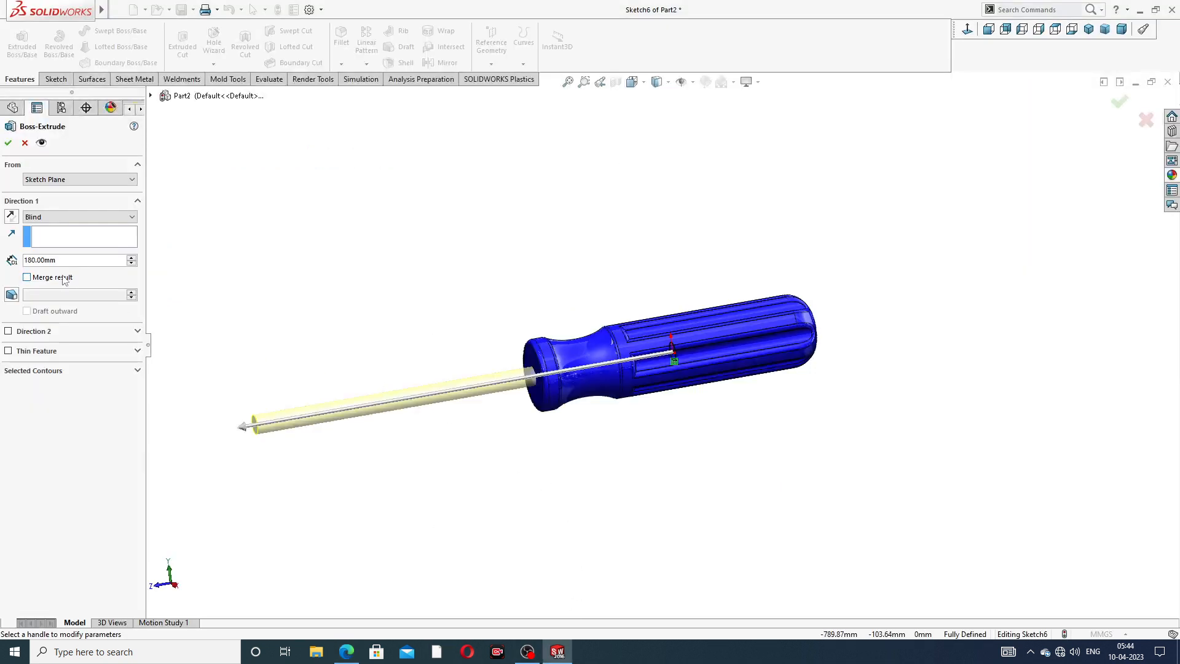
left_click(7, 144)
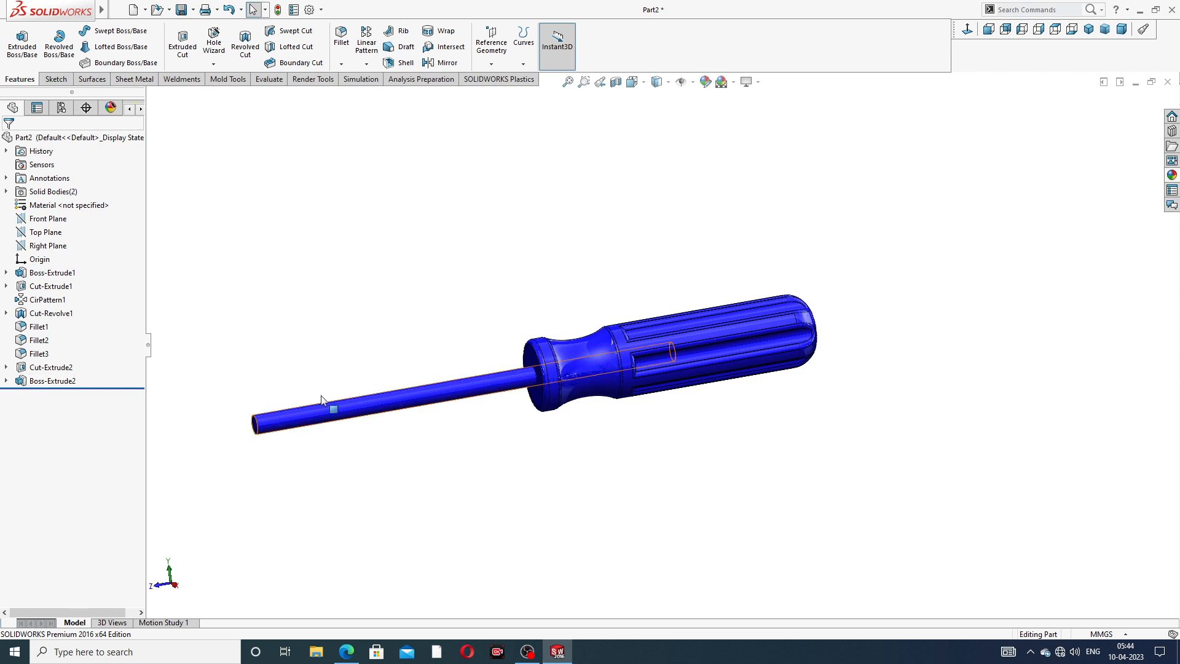
Review the shaft extrusion's feature settings and close them without changes.
left_click(61, 381)
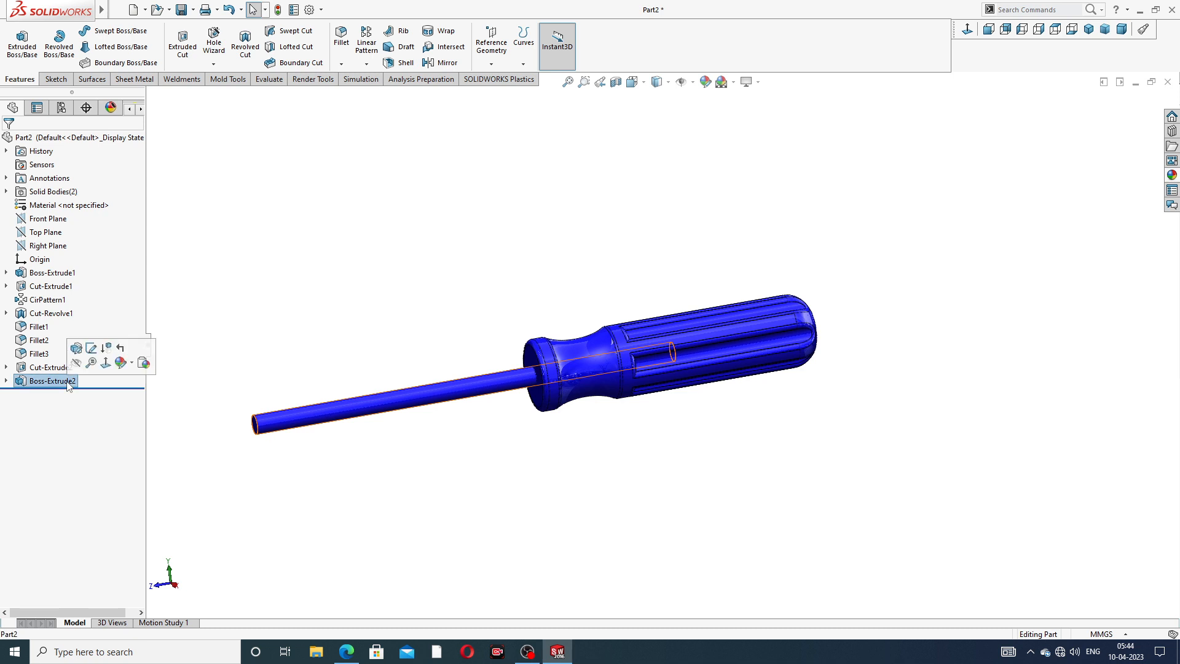
left_click(76, 348)
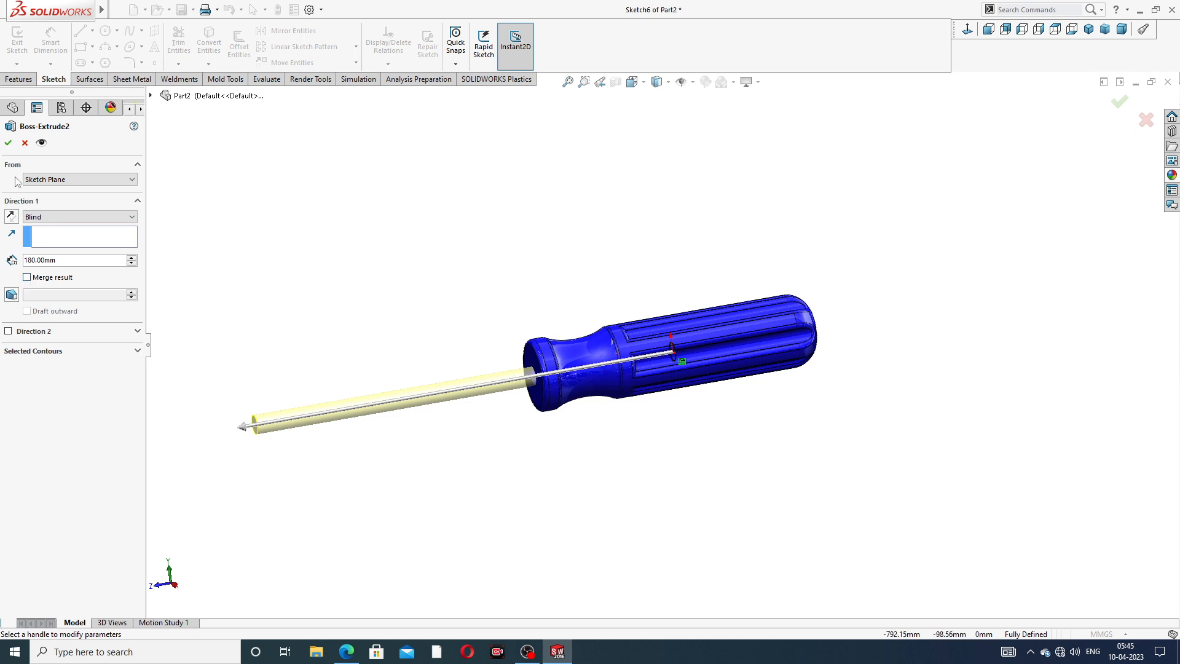
left_click(7, 145)
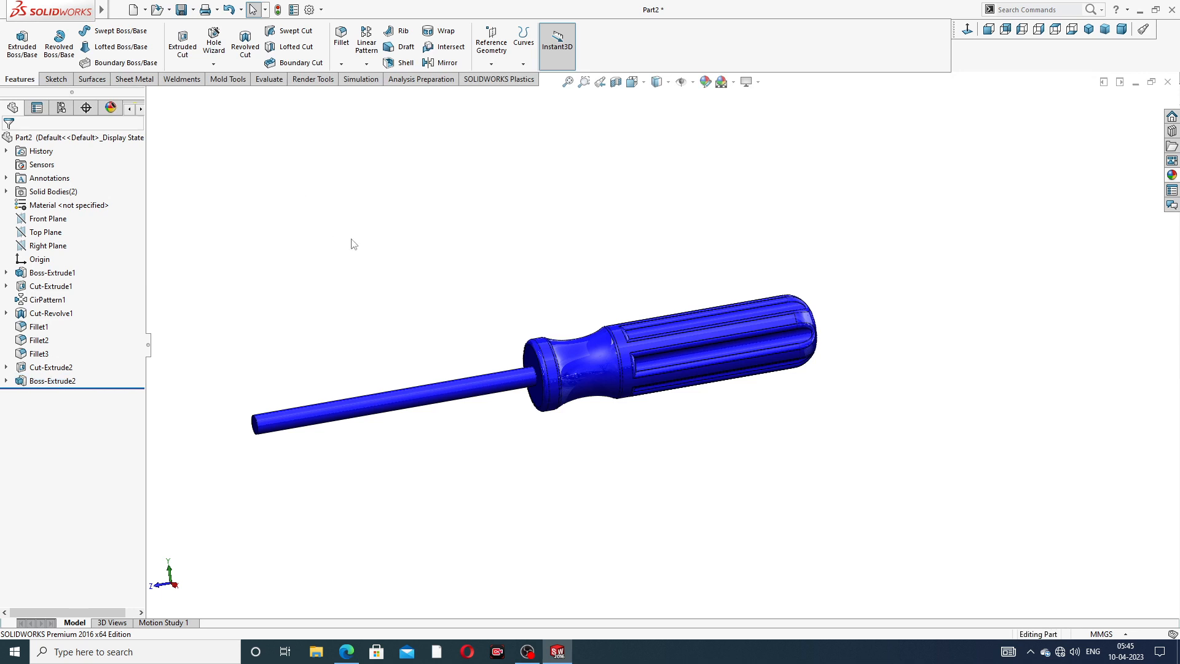
Apply the chromium plate appearance from the chrome metals to the shaft extrusion.
left_click(53, 381)
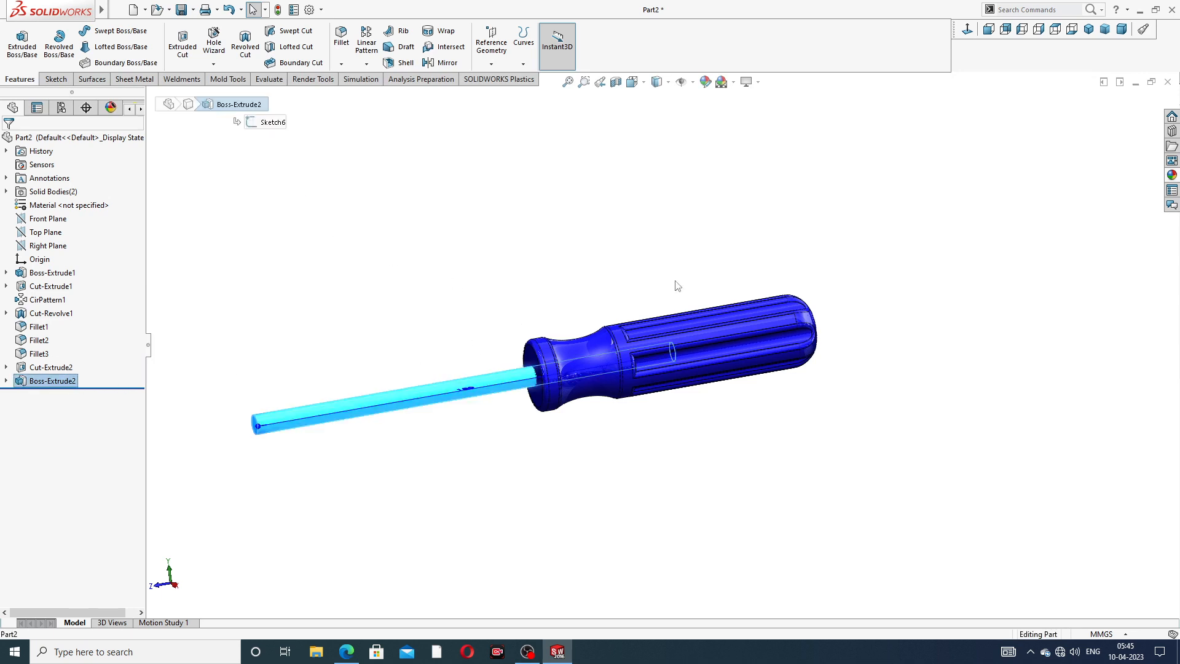
left_click(1172, 176)
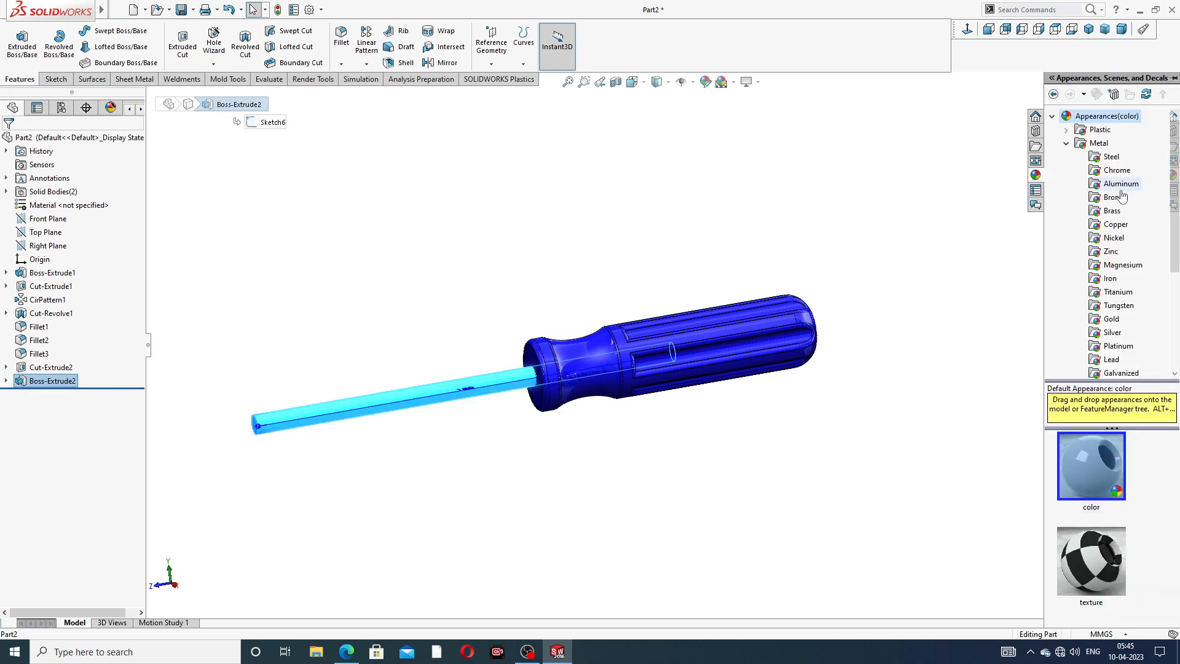
left_click(1117, 170)
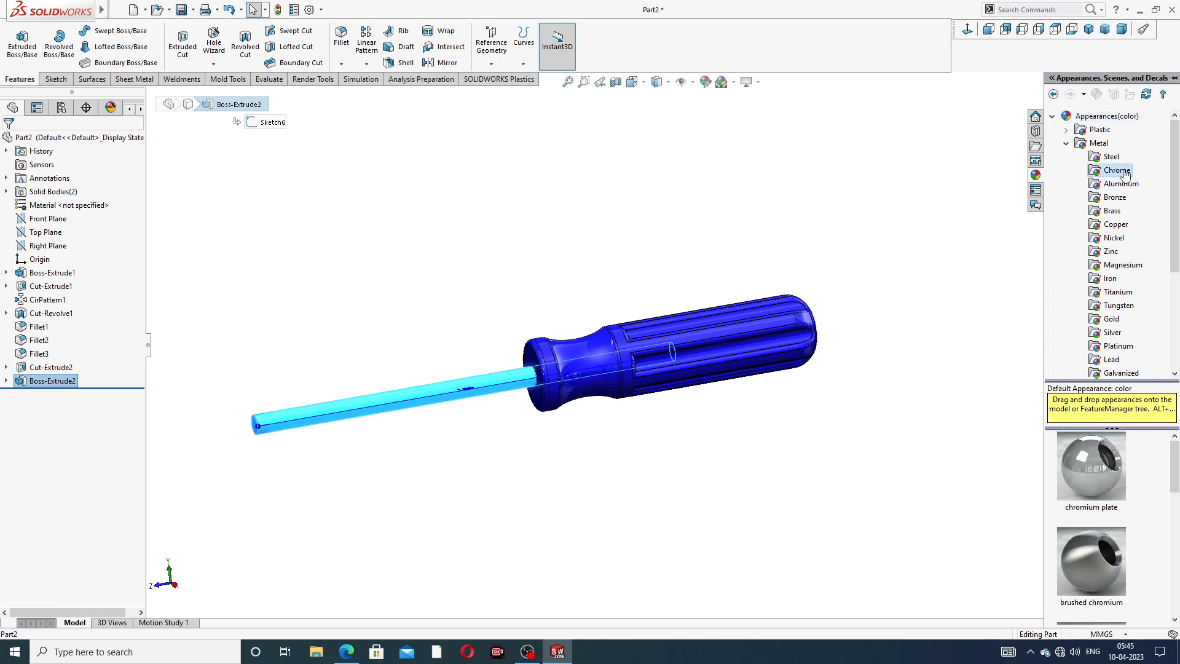
left_click(1092, 472)
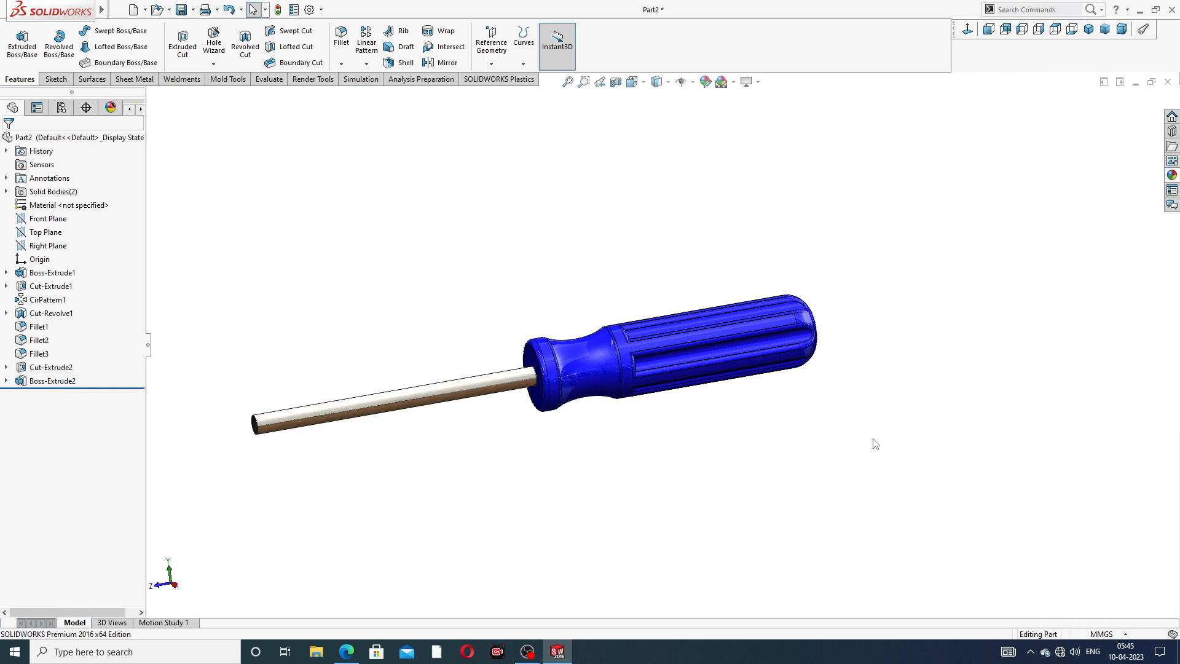
scroll(625, 362, "up", 2)
mouse_move(566, 397)
middle_mouse_down()
mouse_move(639, 370)
mouse_move(505, 365)
mouse_move(532, 395)
mouse_move(564, 389)
mouse_move(553, 395)
mouse_move(569, 413)
mouse_move(577, 402)
middle_mouse_up()
scroll(568, 402, "down", 3)
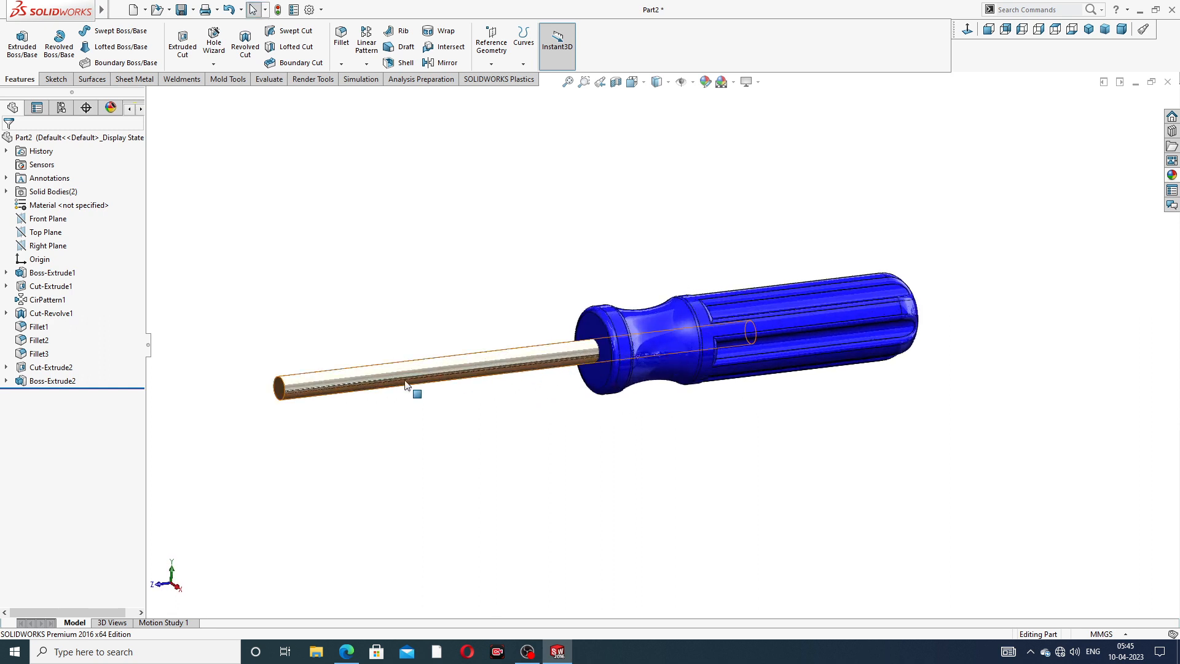
Start a sketch on the shaft's free end face and convert the face's circular edge into it.
middle_click_drag(315, 390, 323, 386)
scroll(326, 397, "down", 5)
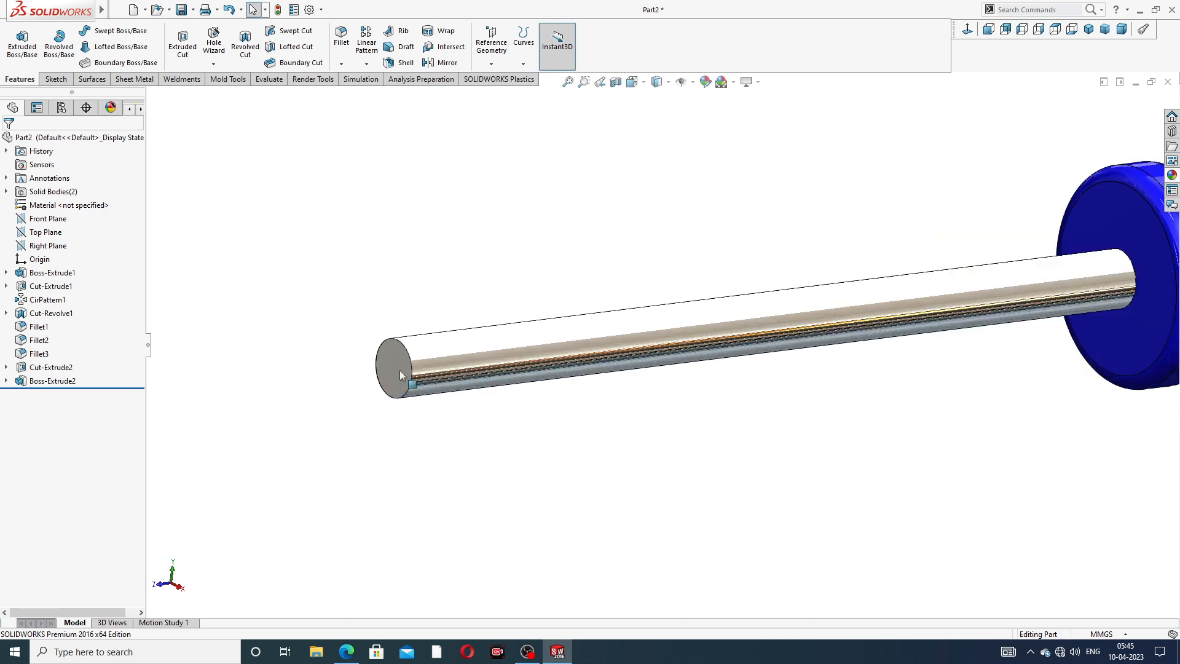
left_click(403, 366)
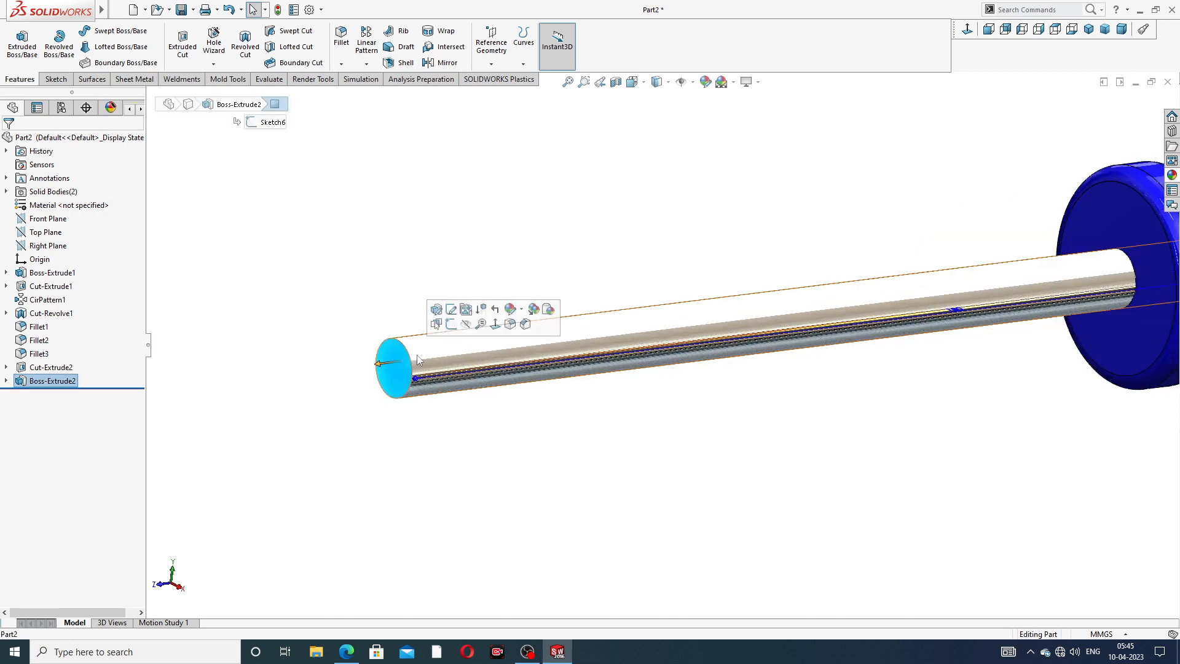
left_click(451, 324)
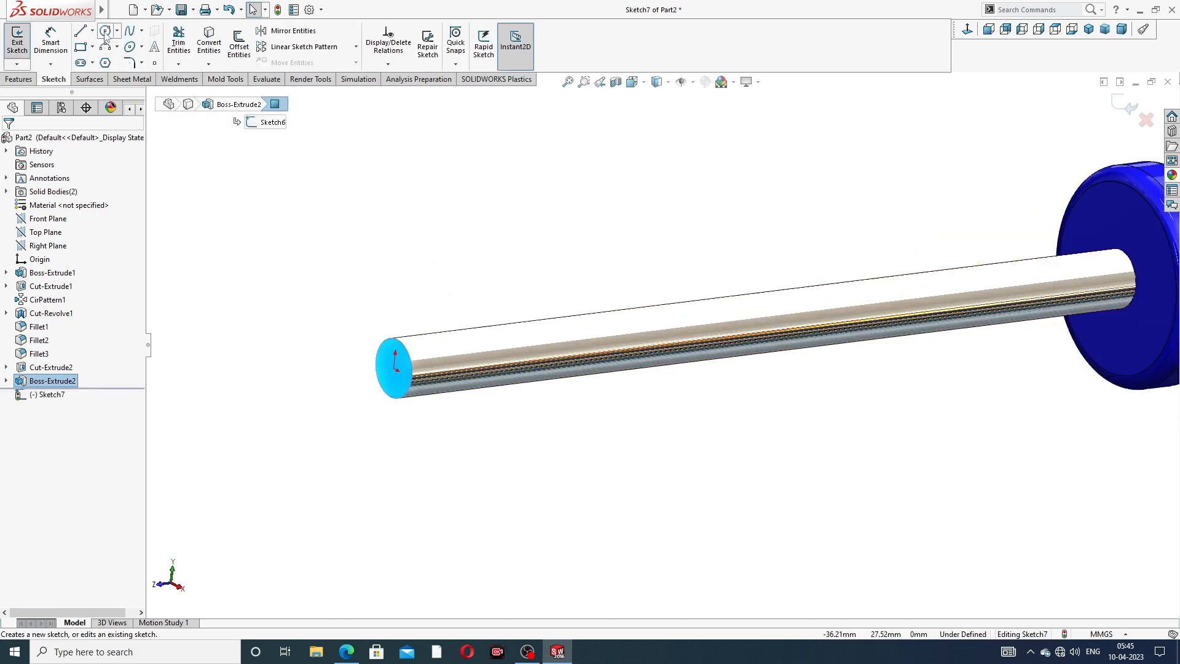
left_click(209, 43)
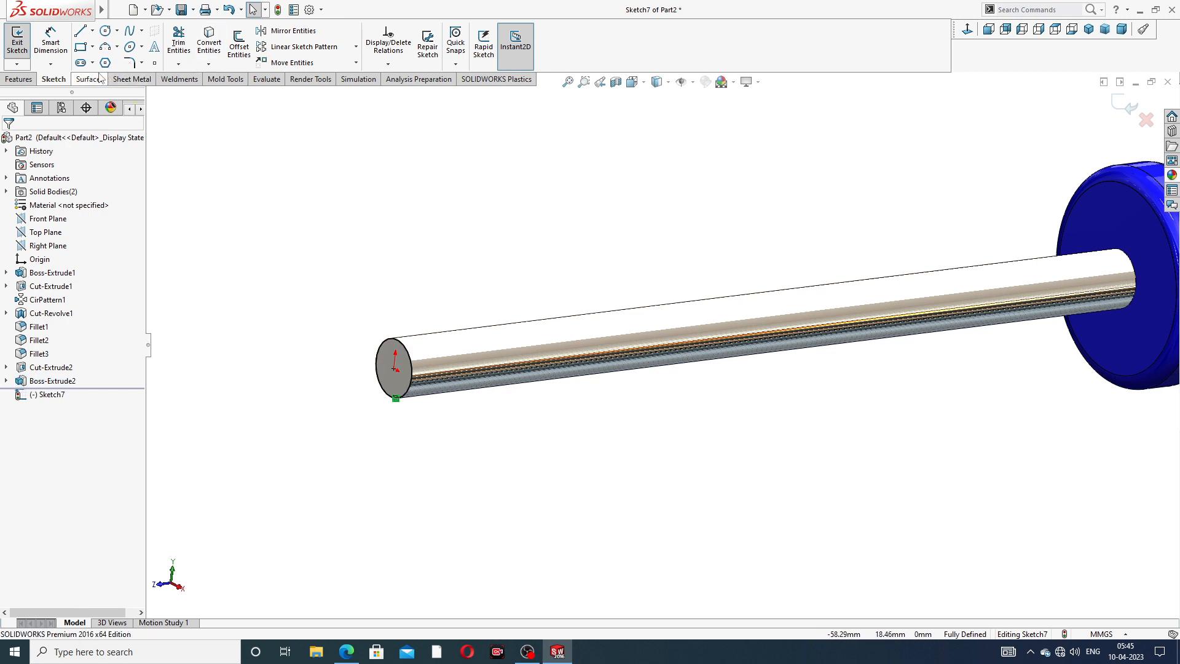
Extrude the converted circle 10 mm outward from the shaft end as a separate tip body, with Merge result off.
left_click(18, 79)
left_click(22, 43)
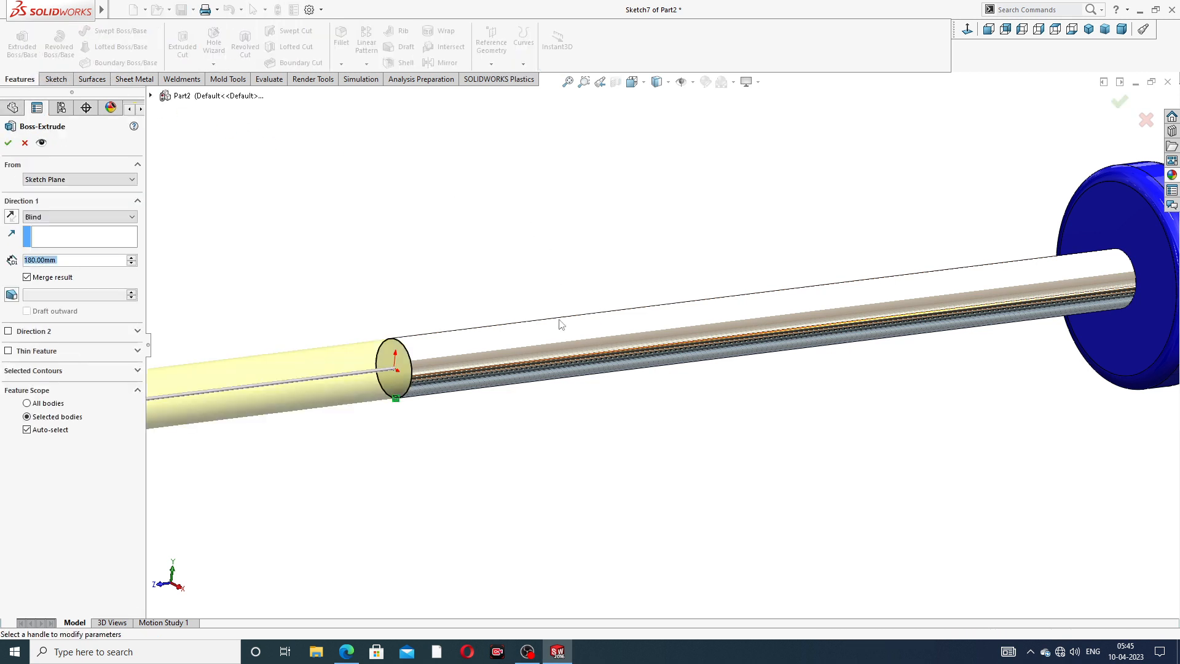
scroll(560, 324, "up", 5)
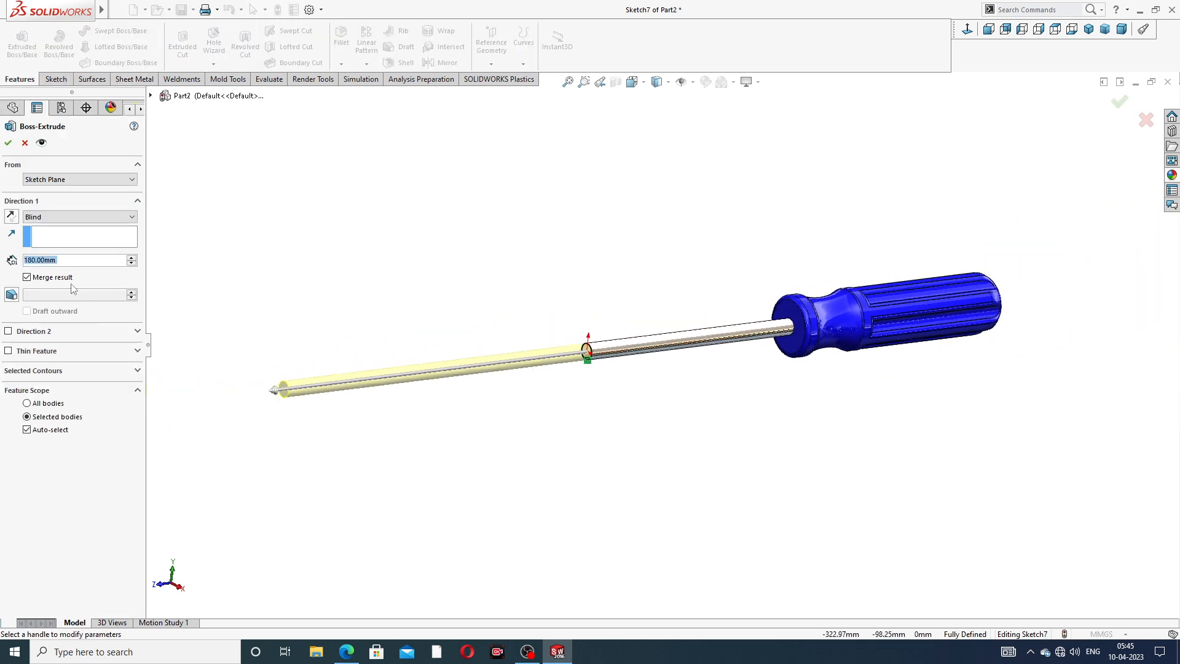
type("10")
key("Return")
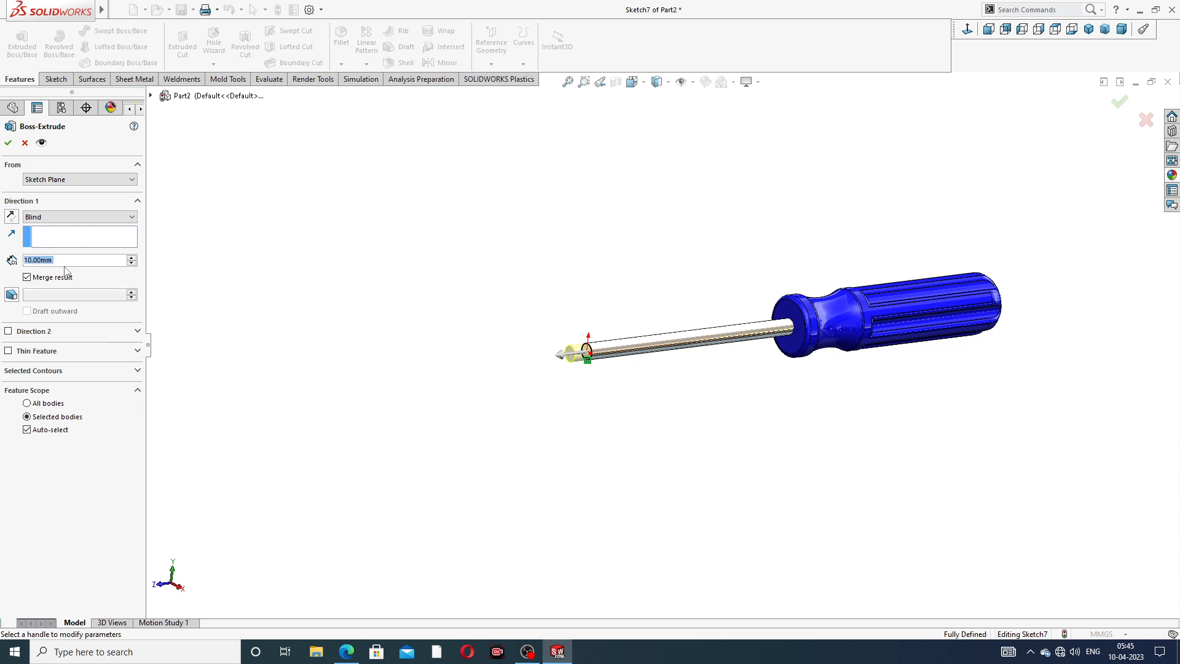
scroll(596, 338, "down", 5)
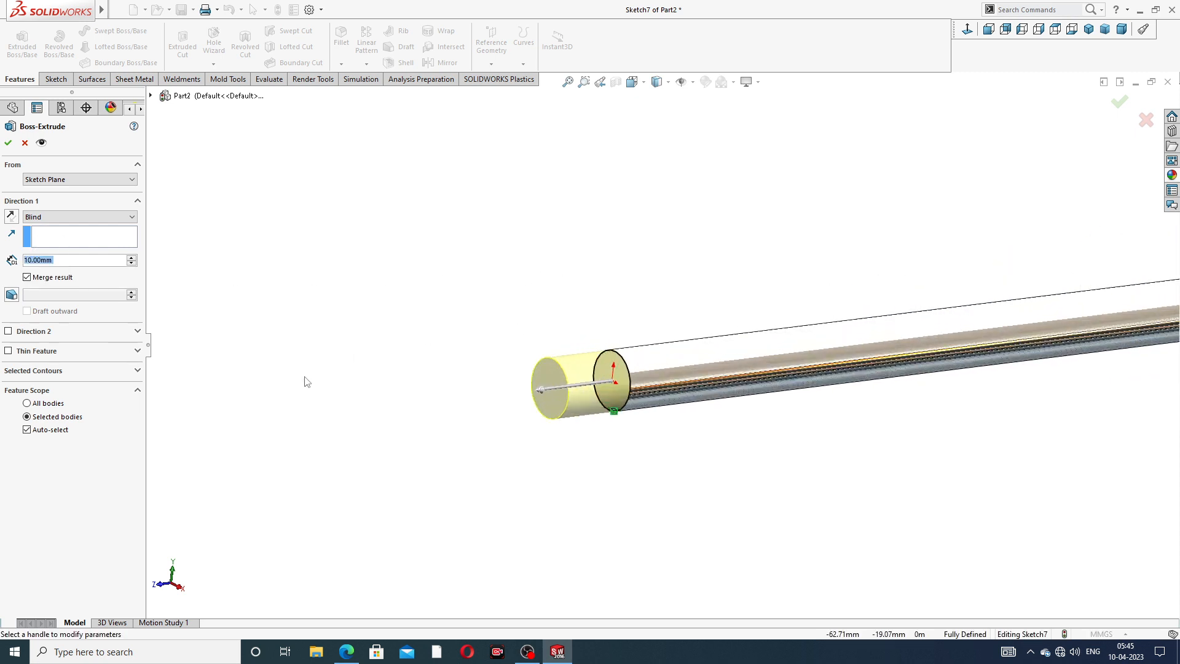
left_click(27, 277)
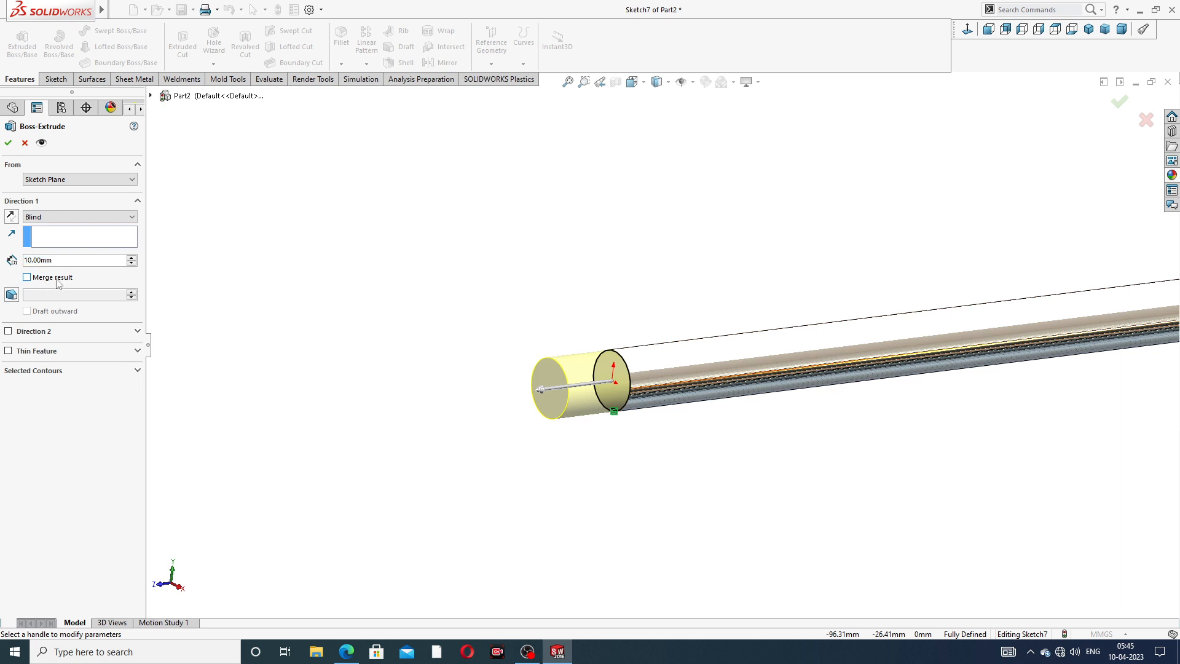
left_click(8, 144)
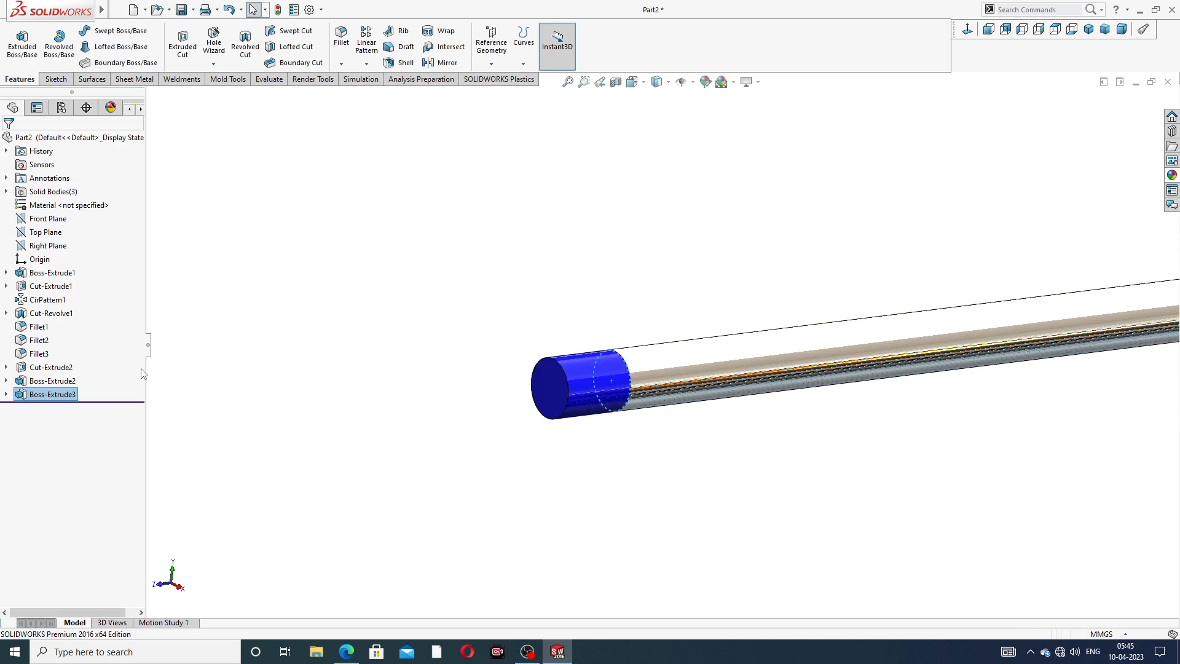
Apply the chromium plate appearance to the 10 mm tip extrusion.
left_click(64, 395)
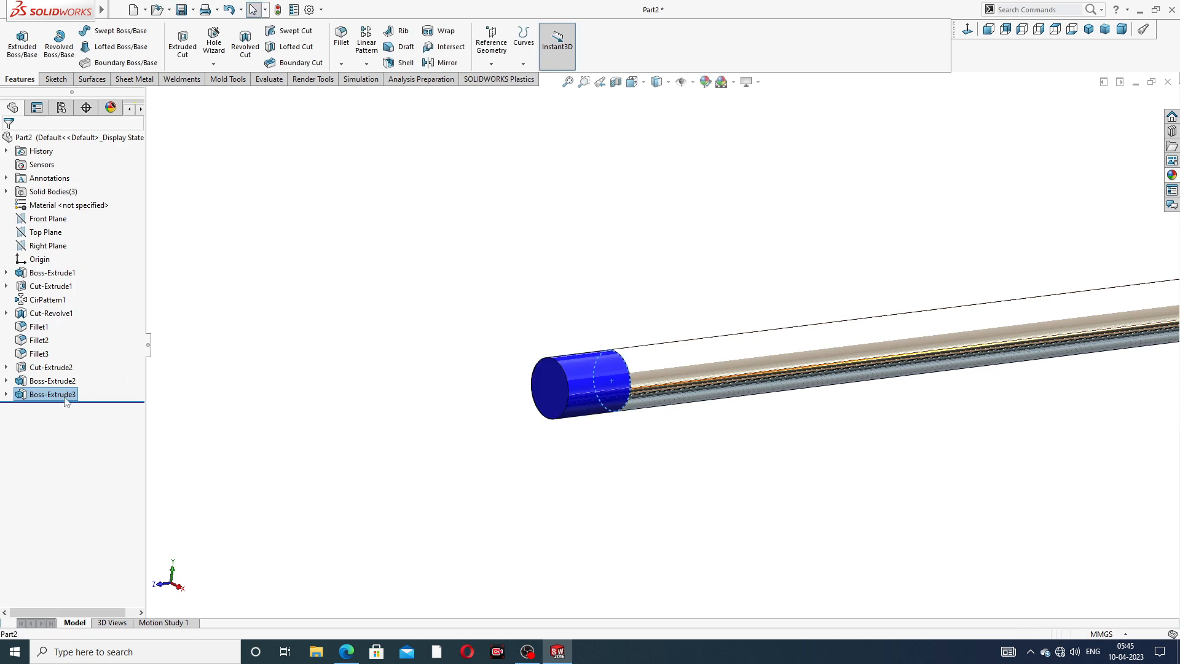
left_click(1172, 176)
double_click(1100, 469)
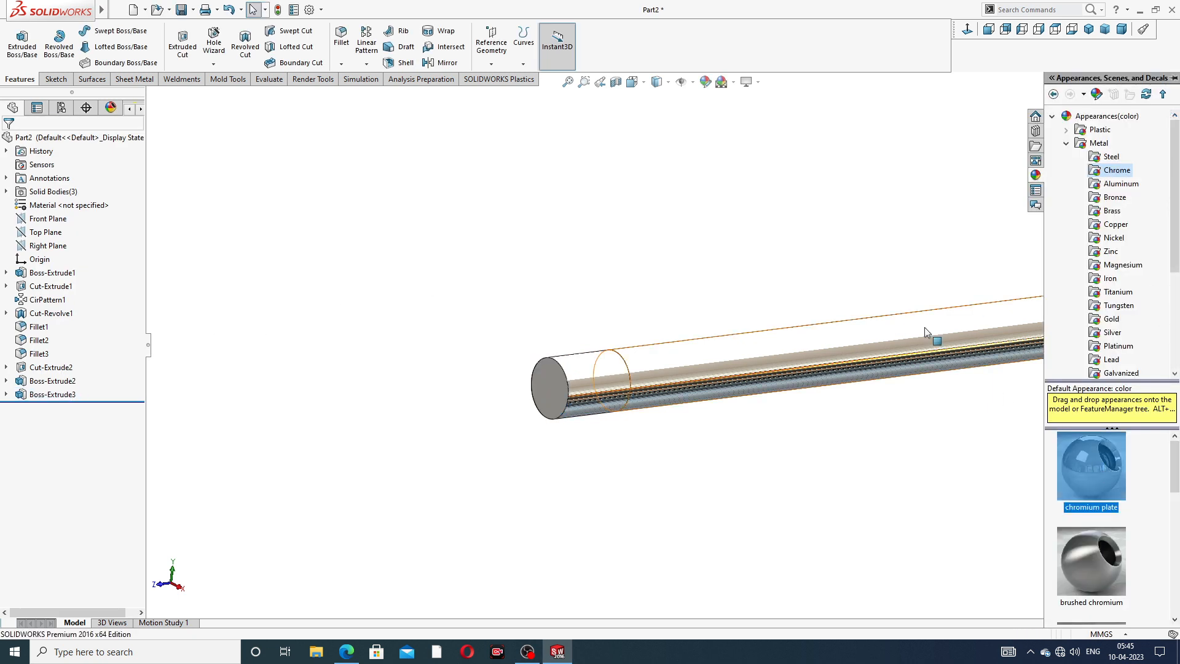
left_click(900, 293)
scroll(910, 322, "up", 6)
middle_click_drag(913, 332, 826, 347)
scroll(572, 375, "down", 5)
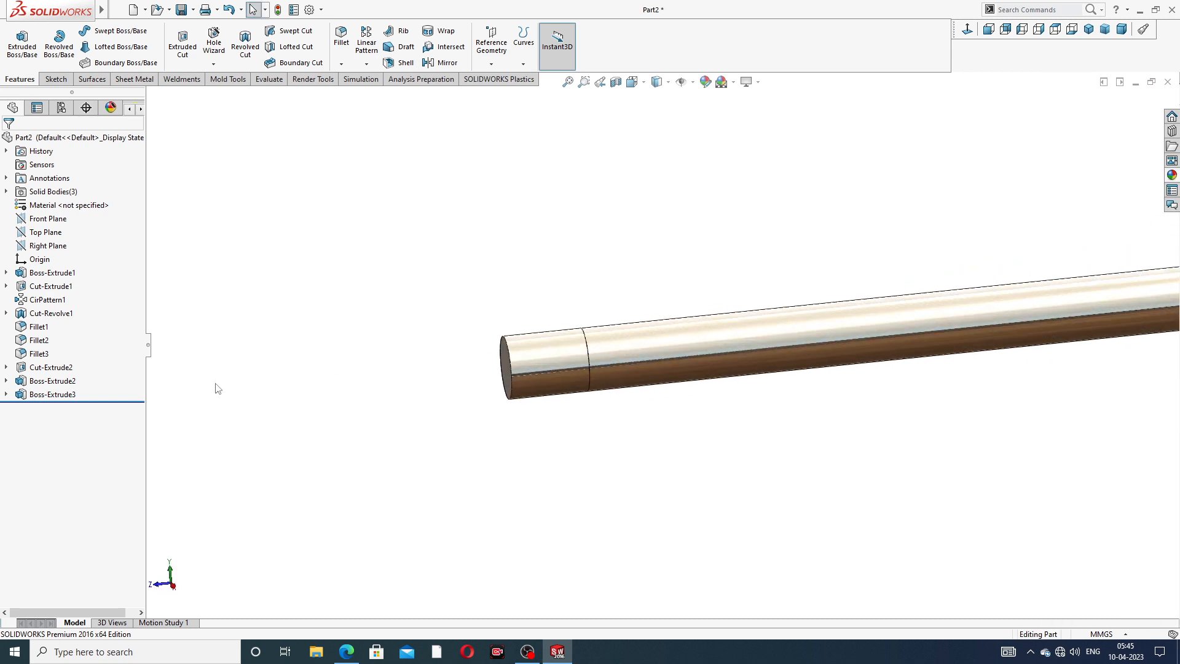
Try merging the 10 mm tip extrusion with the shaft by turning Merge result on.
left_click(51, 394)
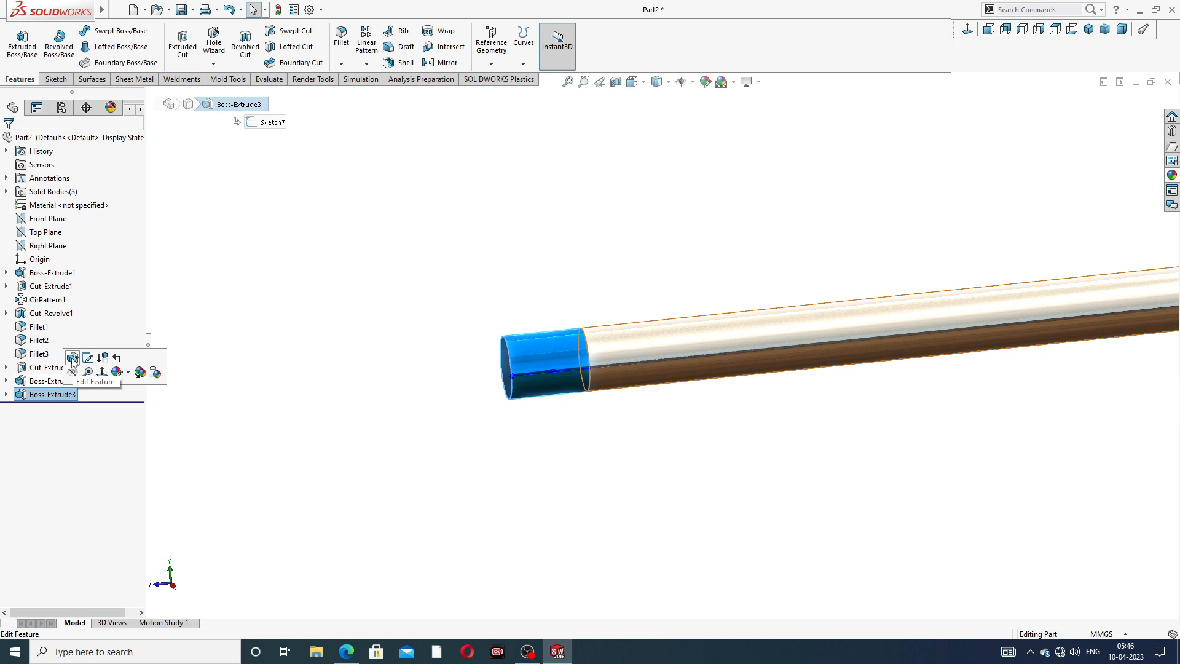
left_click(72, 358)
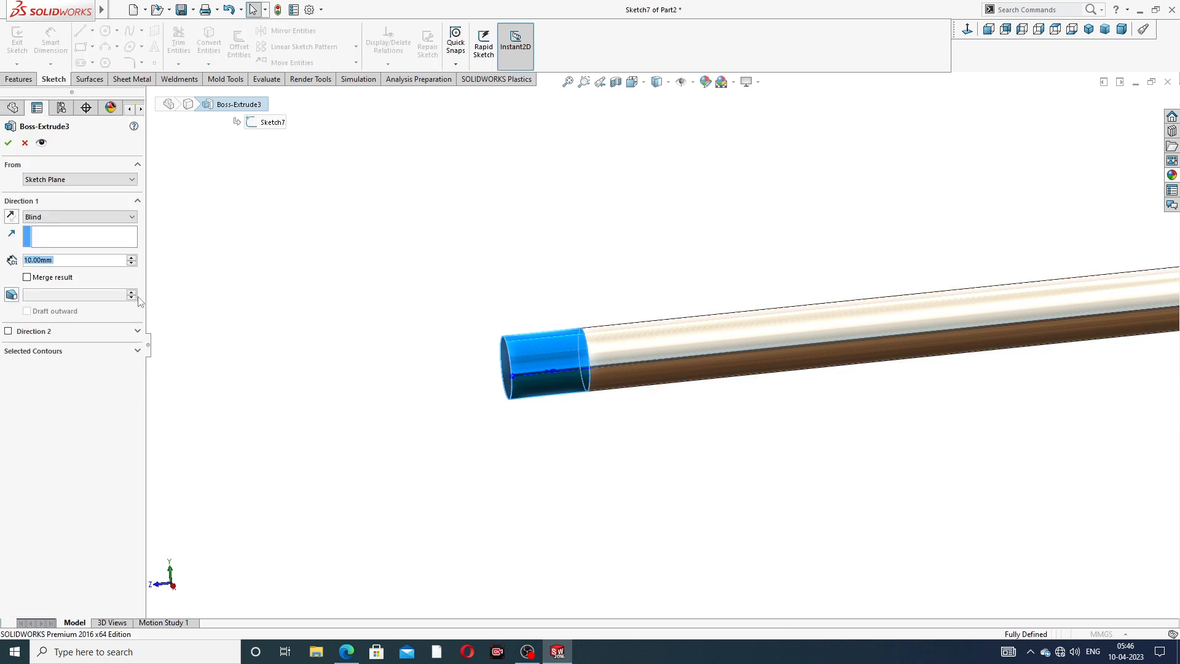
left_click(50, 279)
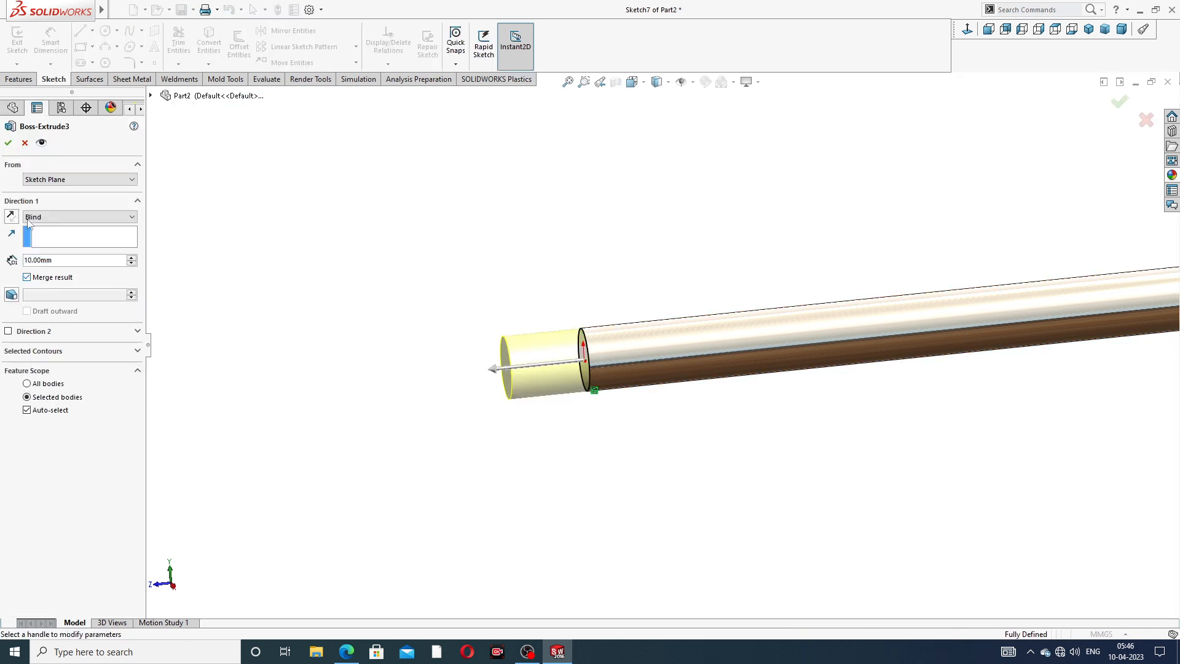
left_click(8, 142)
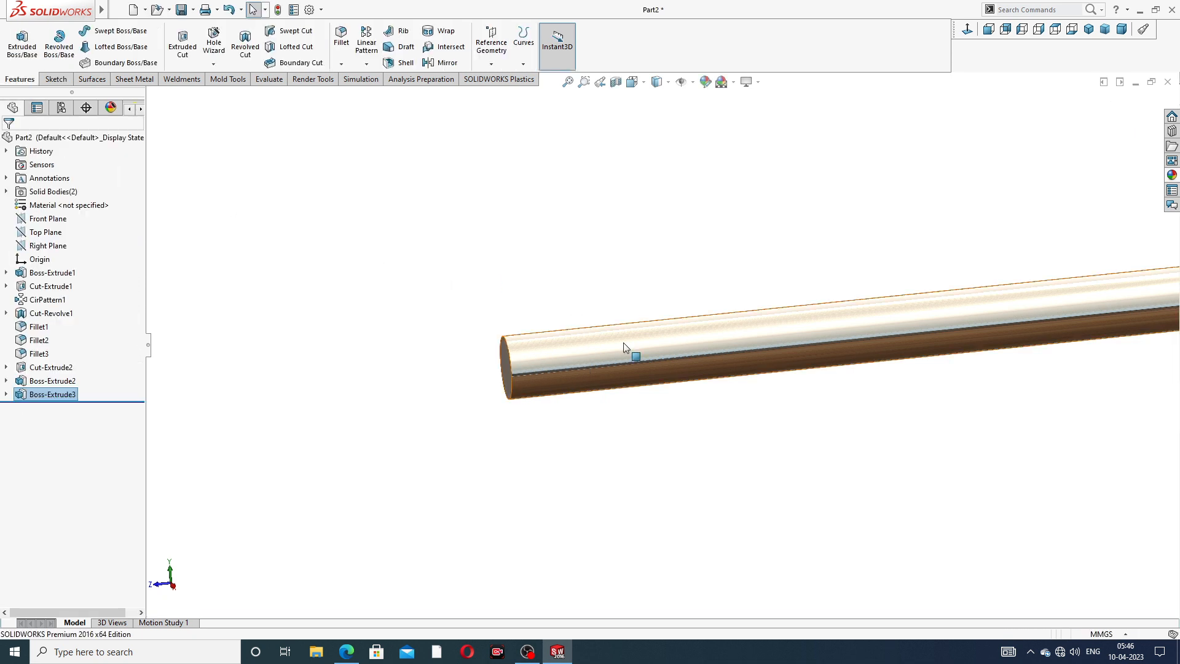
Turn Merge result back off for the tip extrusion to keep it a separate body from the shaft.
scroll(602, 358, "down", 5)
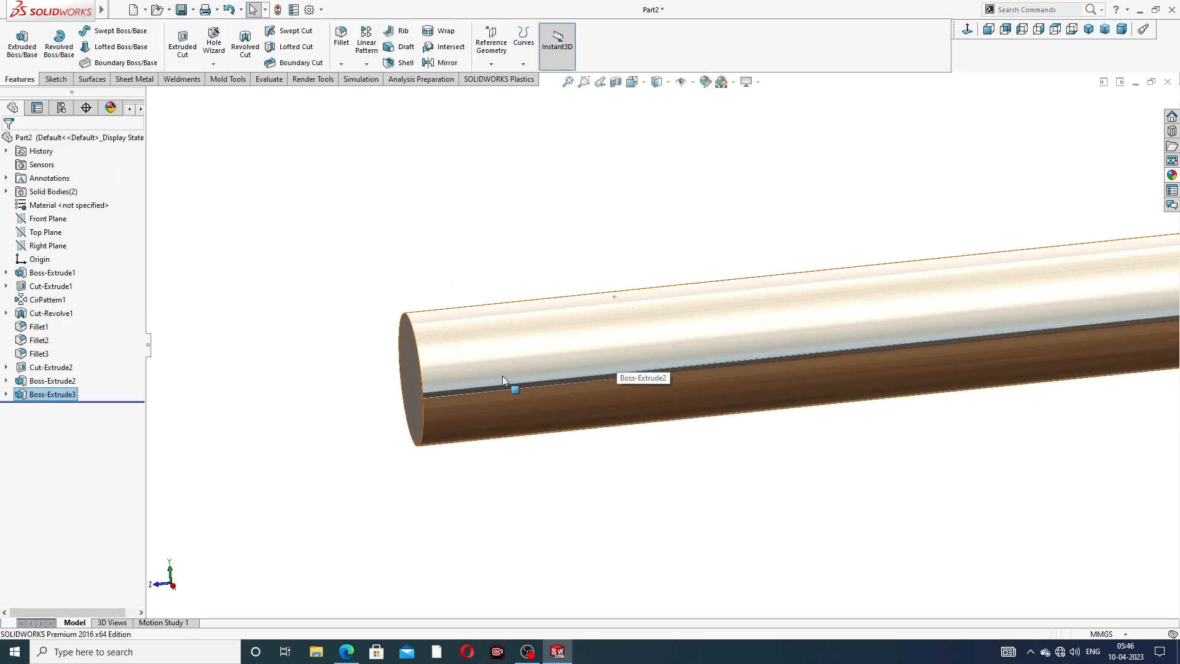
left_click(62, 394)
left_click(164, 399)
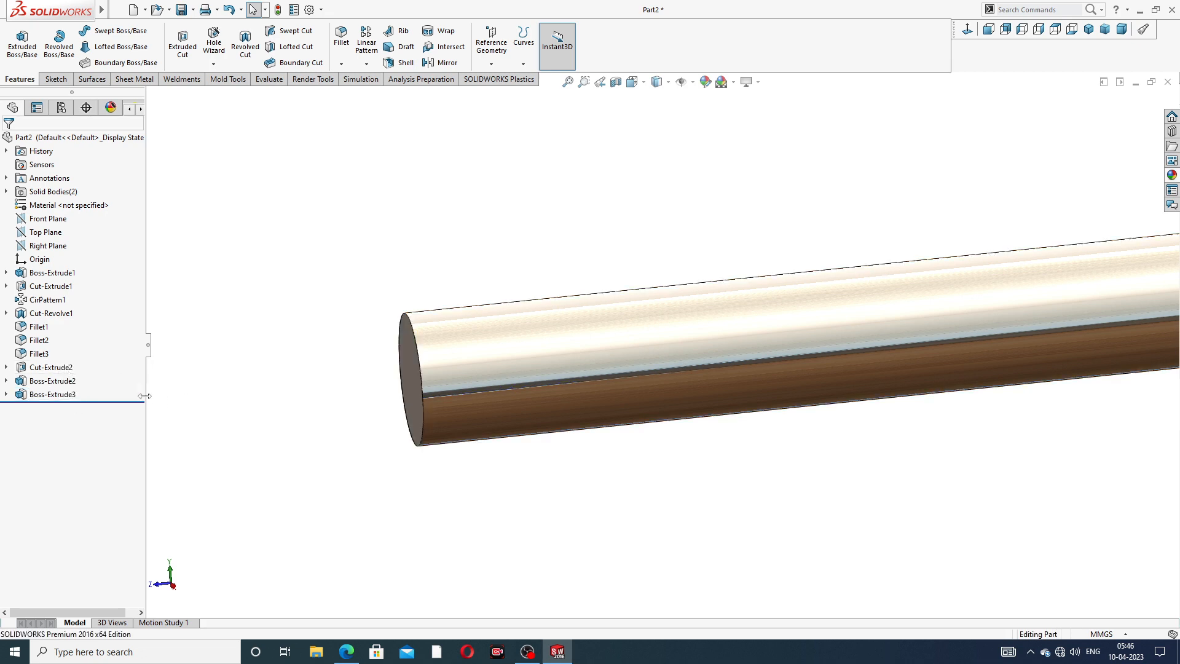
left_click(73, 395)
left_click(83, 360)
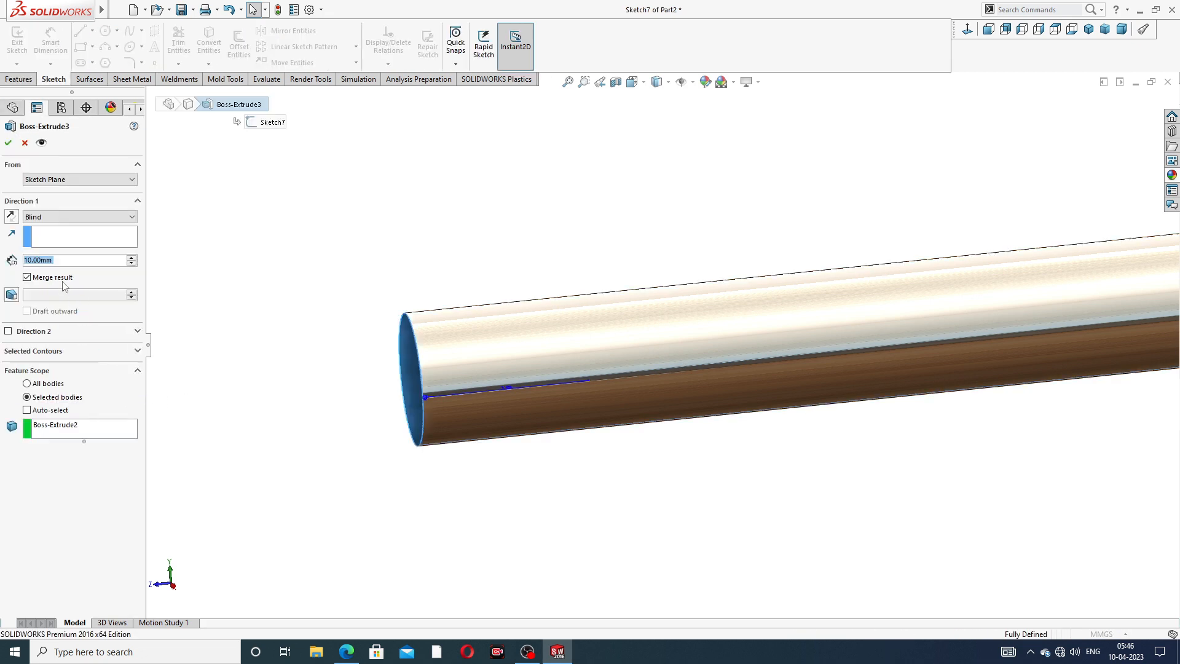
left_click(63, 281)
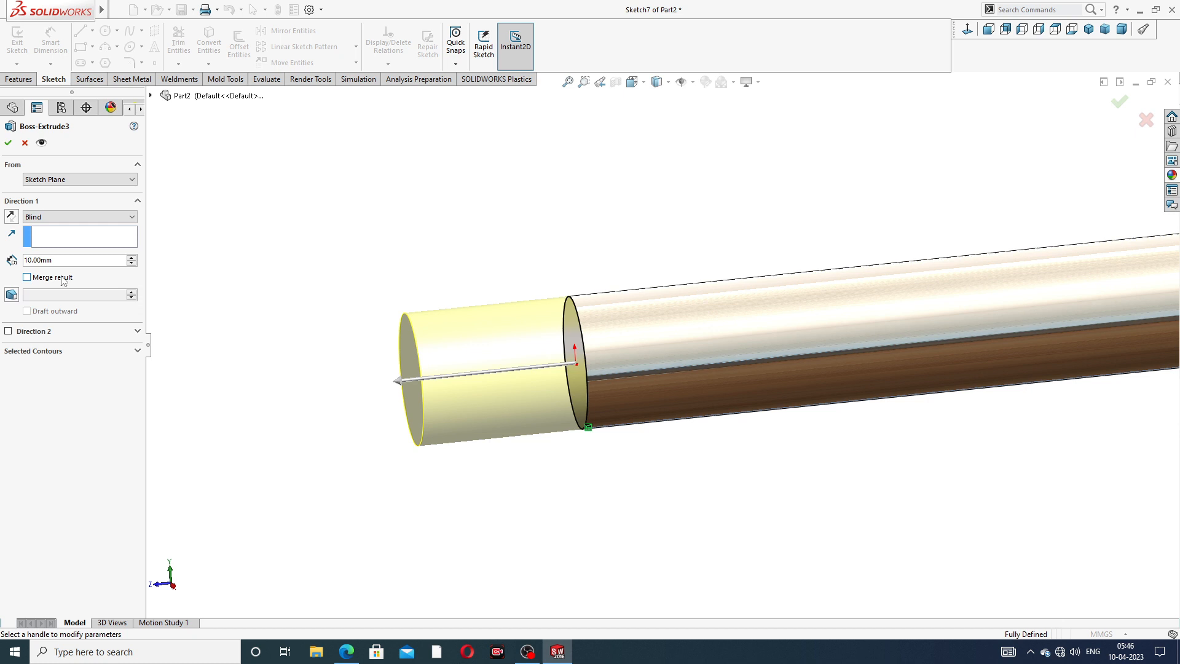
left_click(9, 142)
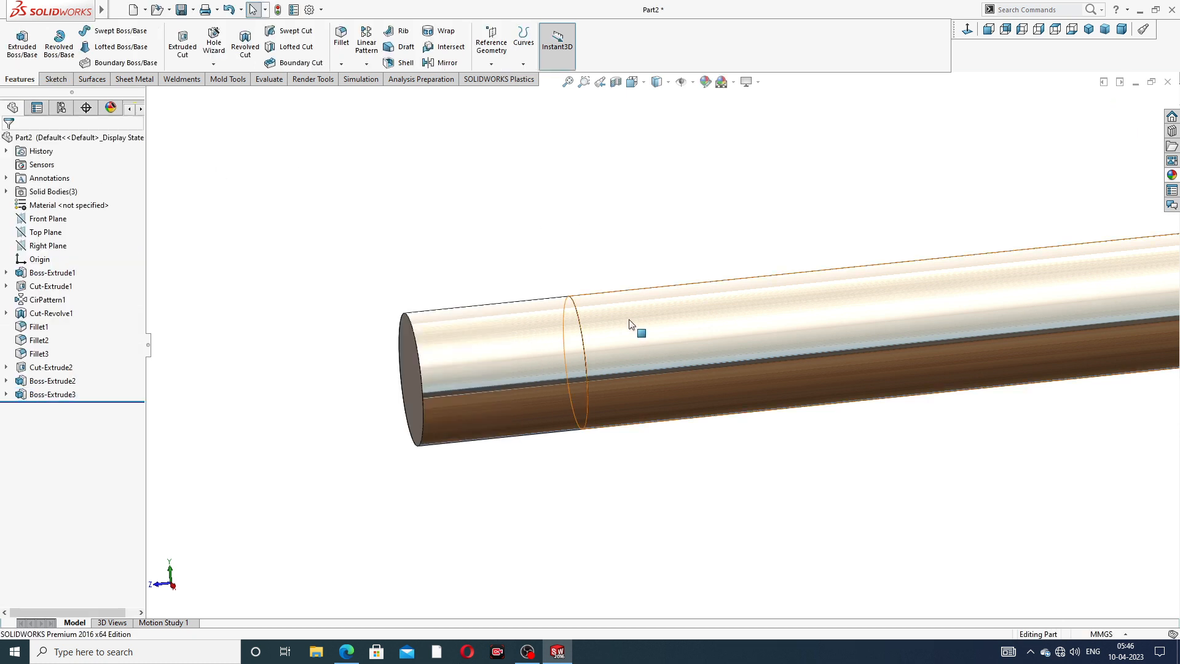
Start a new sketch on the Right Plane, facing the tip end of the shaft.
scroll(644, 328, "up", 3)
scroll(890, 337, "up", 5)
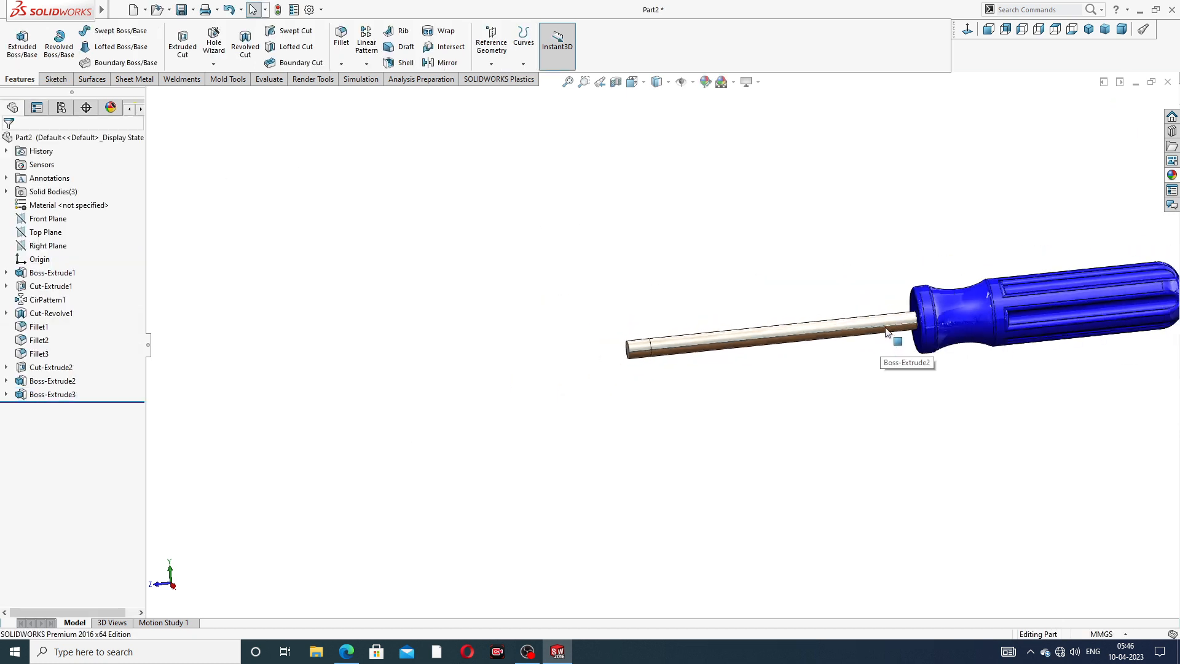
middle_click_drag(896, 337, 886, 302)
scroll(642, 351, "down", 3)
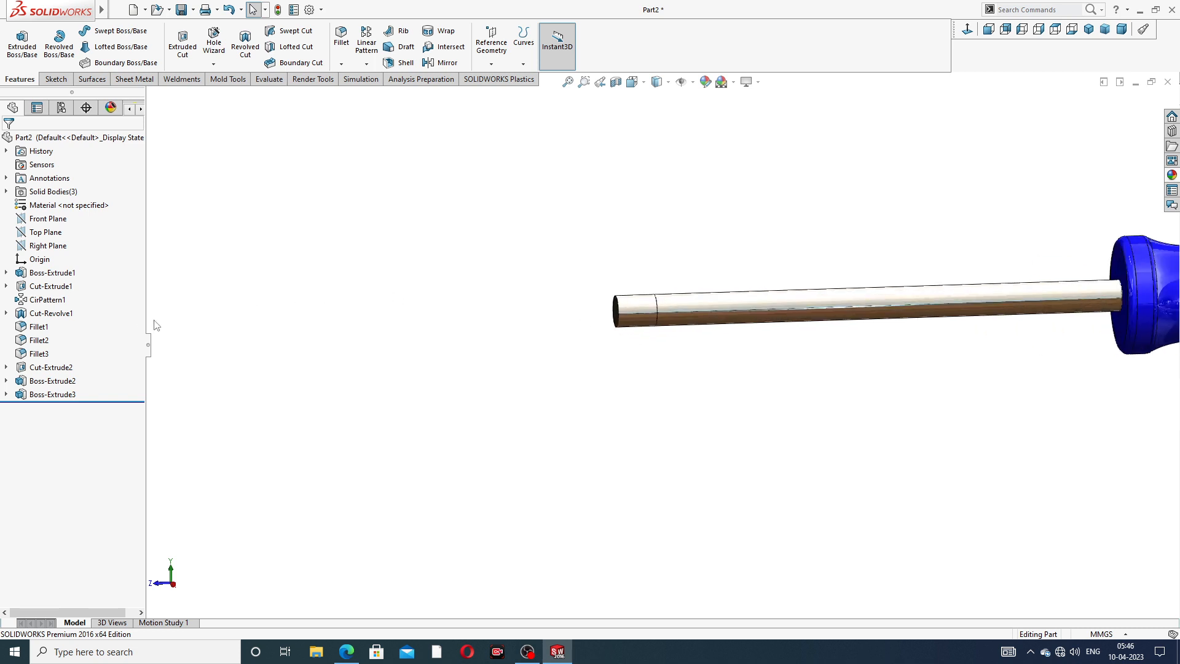
left_click(1088, 29)
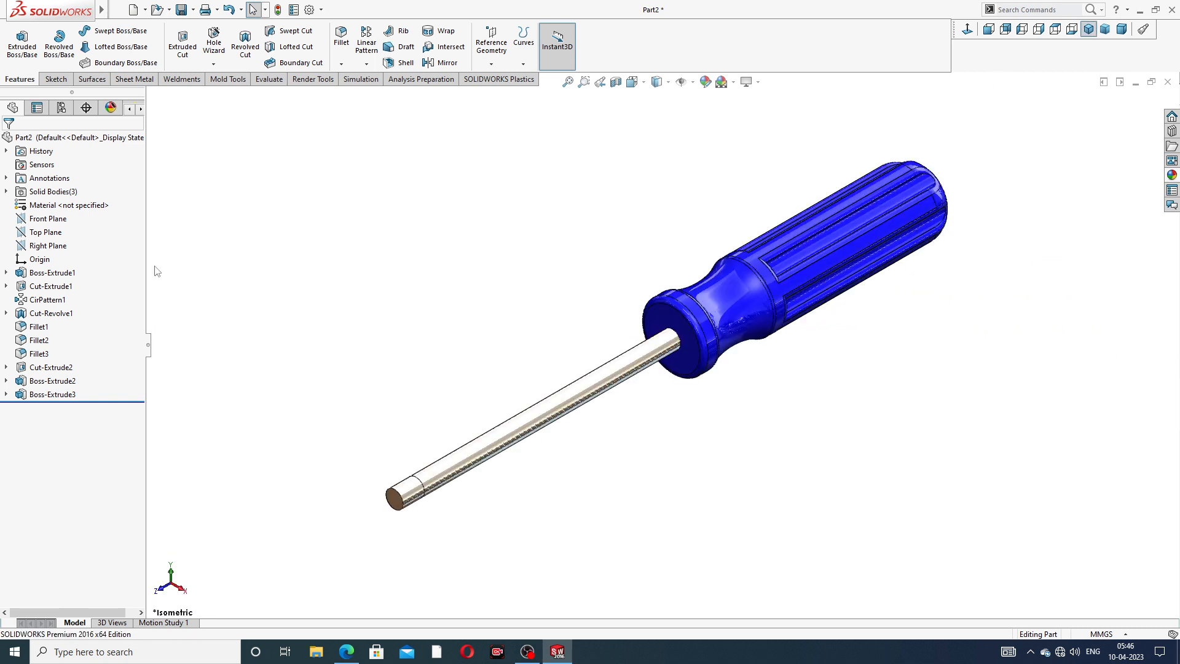
left_click(58, 247)
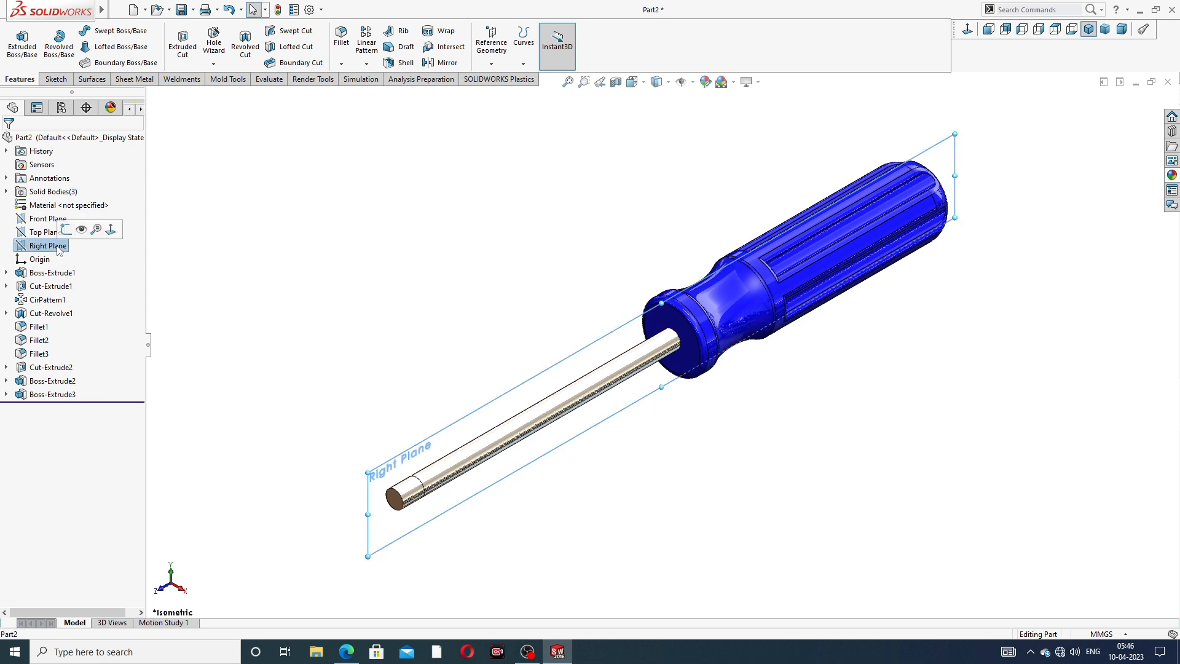
left_click(66, 230)
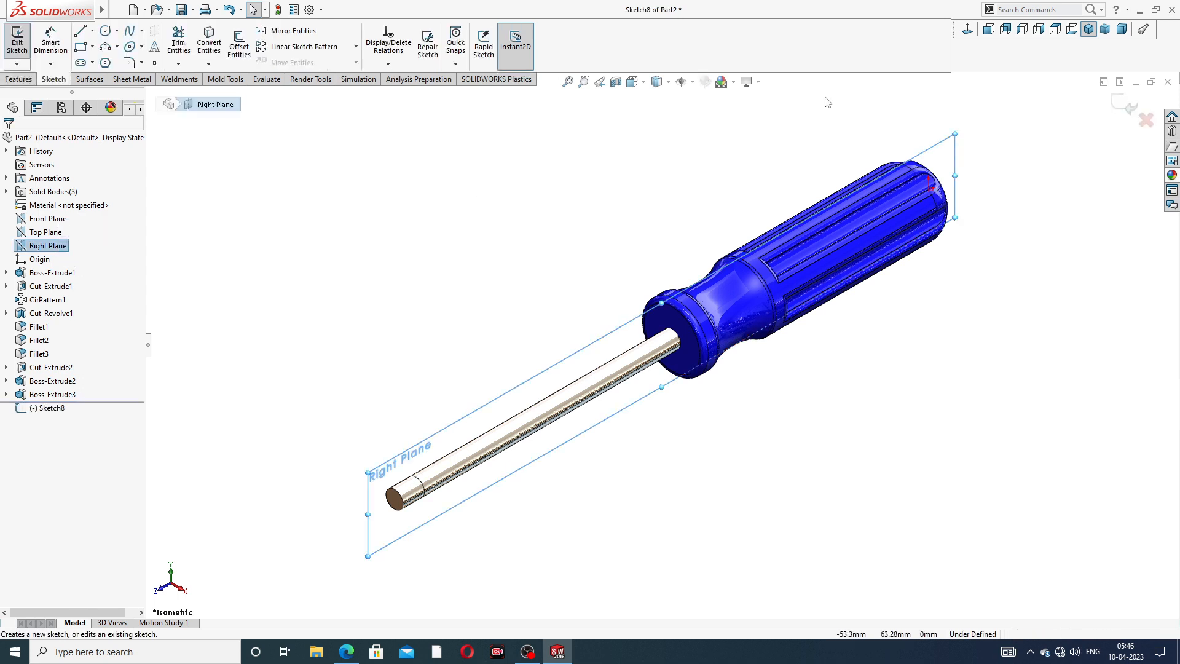
scroll(401, 356, "down", 5)
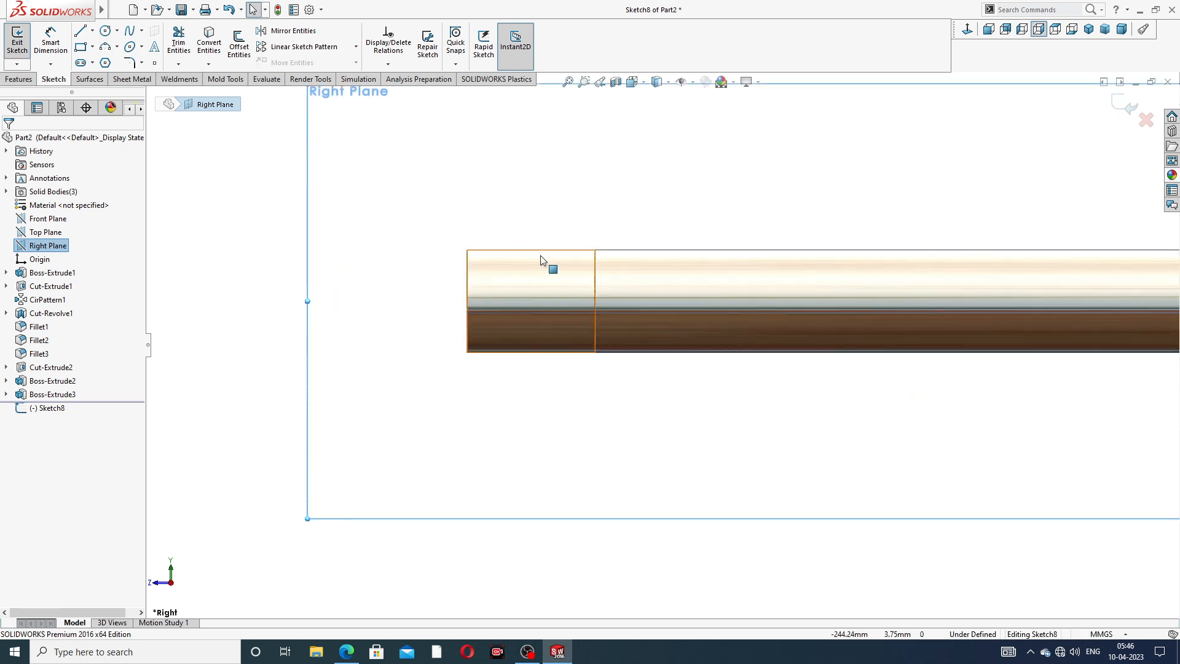
scroll(524, 248, "down", 1)
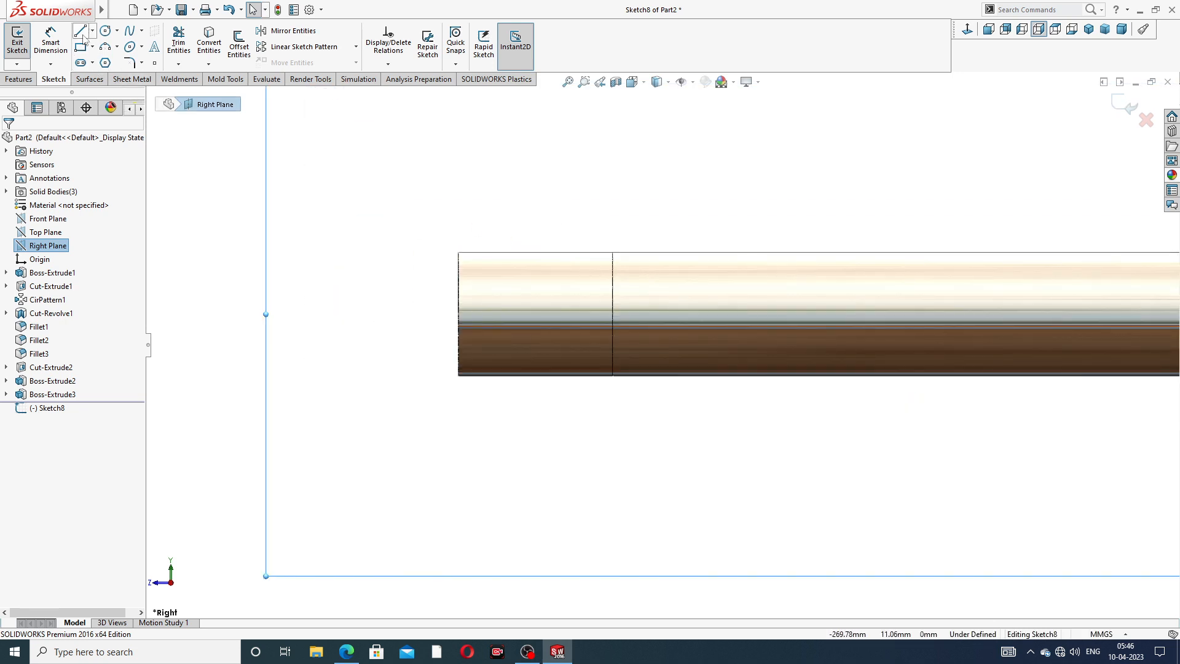
Draw a horizontal centerline along the tip's axis, from the end face to the joint with the shaft.
left_click(92, 32)
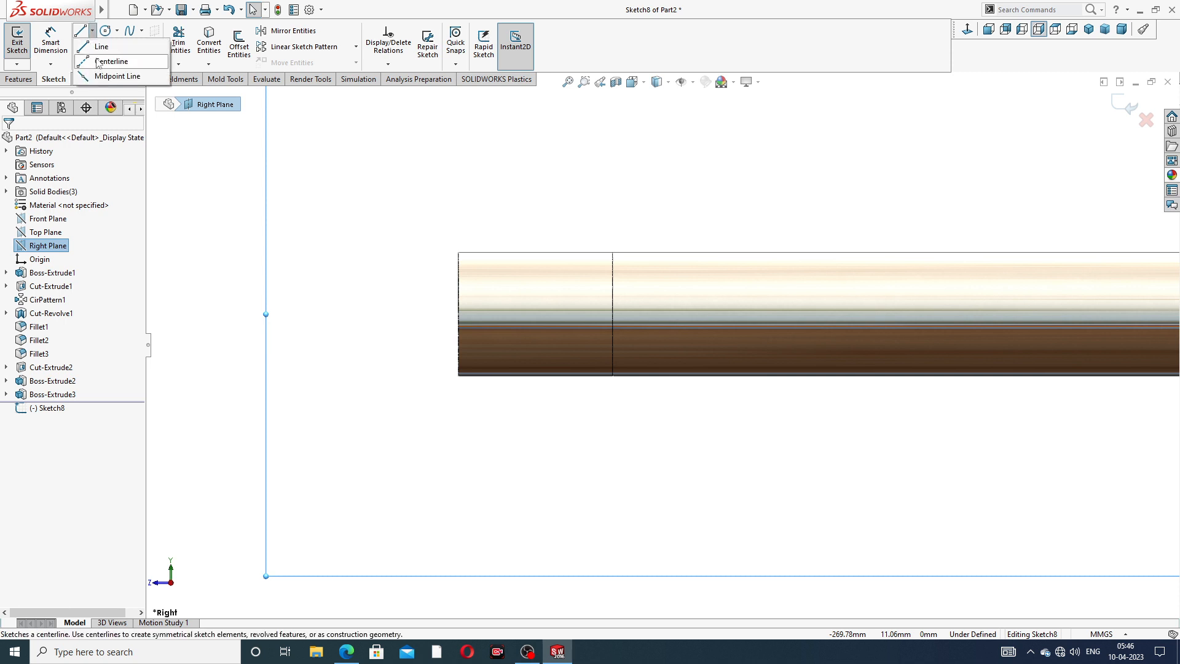
left_click(101, 58)
scroll(466, 298, "down", 2)
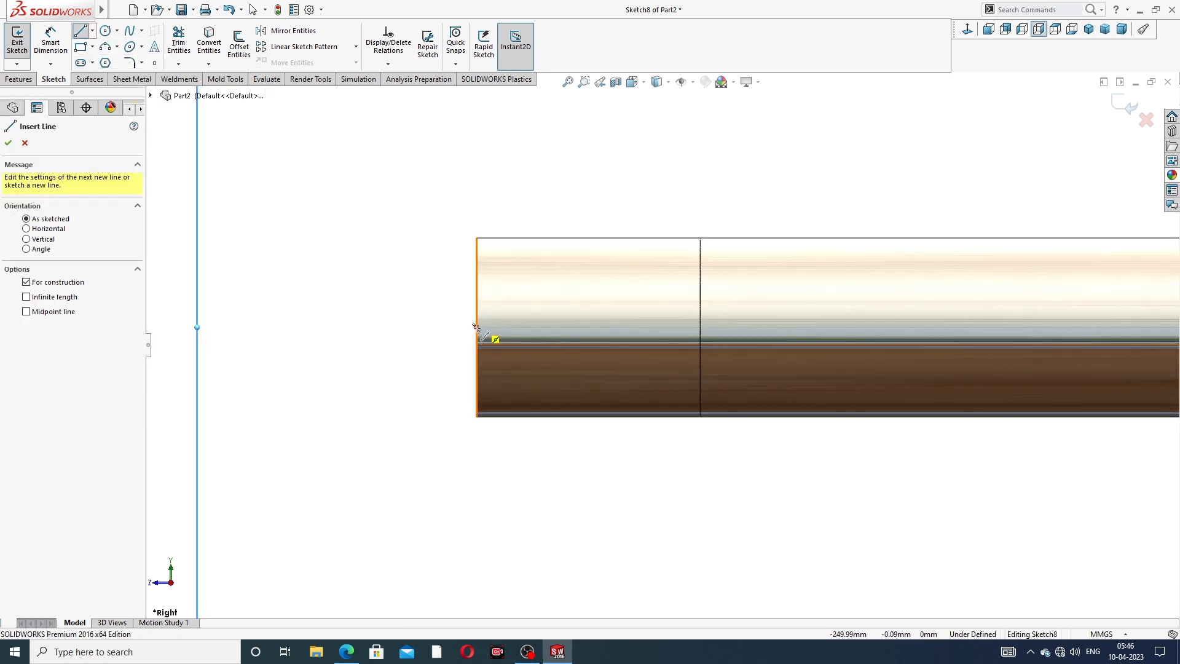
left_click(476, 327)
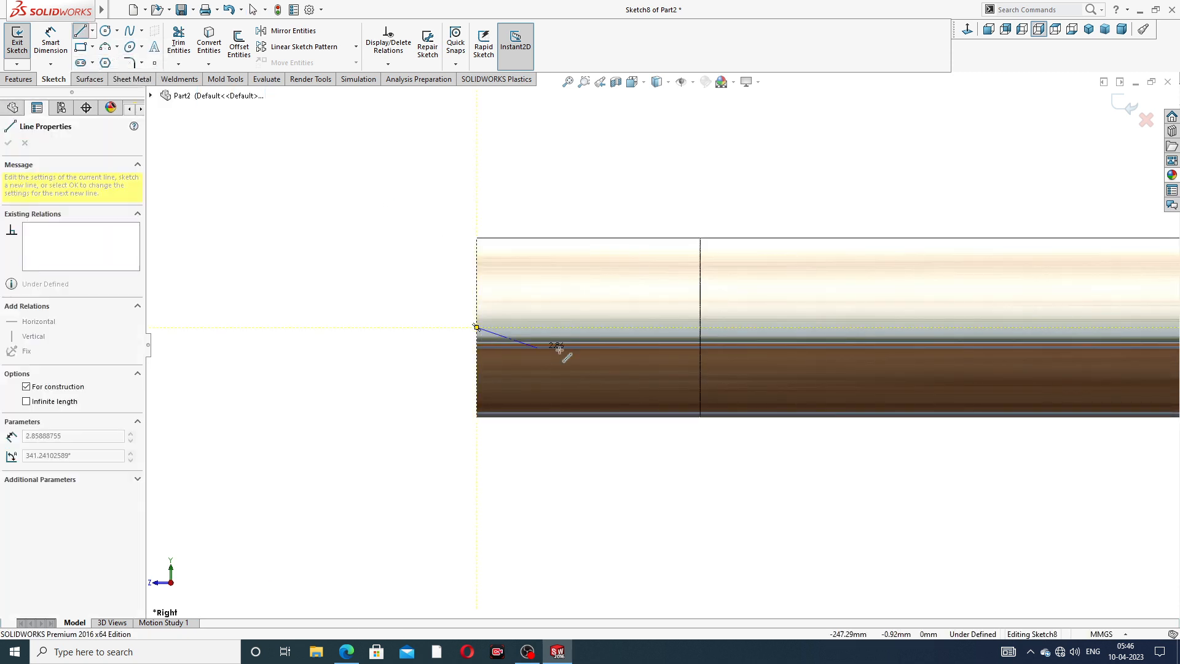
left_click(700, 327)
right_click(773, 212)
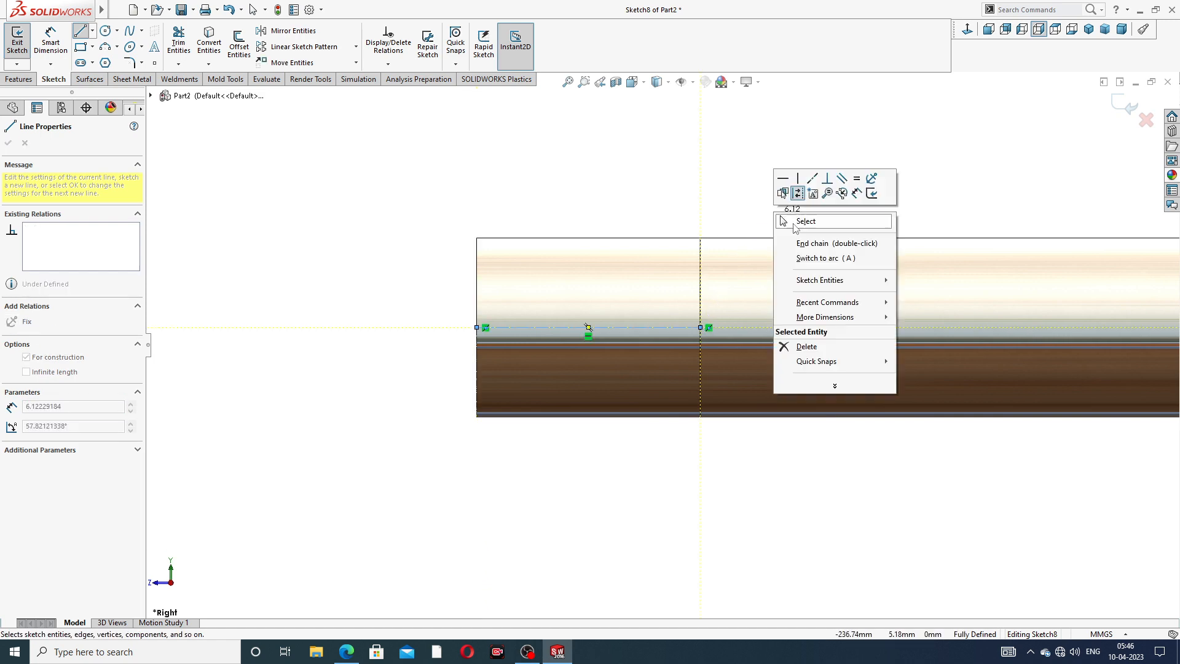
left_click(805, 222)
Consult the PDF drawing, and sketch a 3-point arc from the tip's upper edge, about 8 mm inward, to the end face about 1 mm above the axis.
left_click(347, 652)
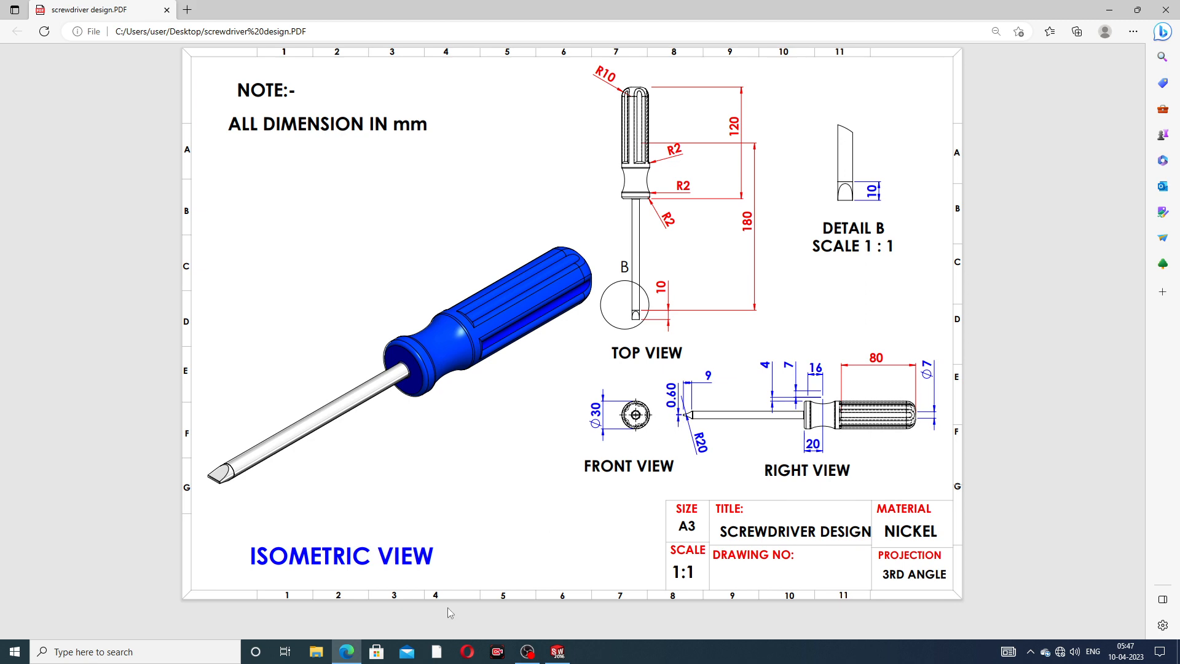
mouse_move(348, 653)
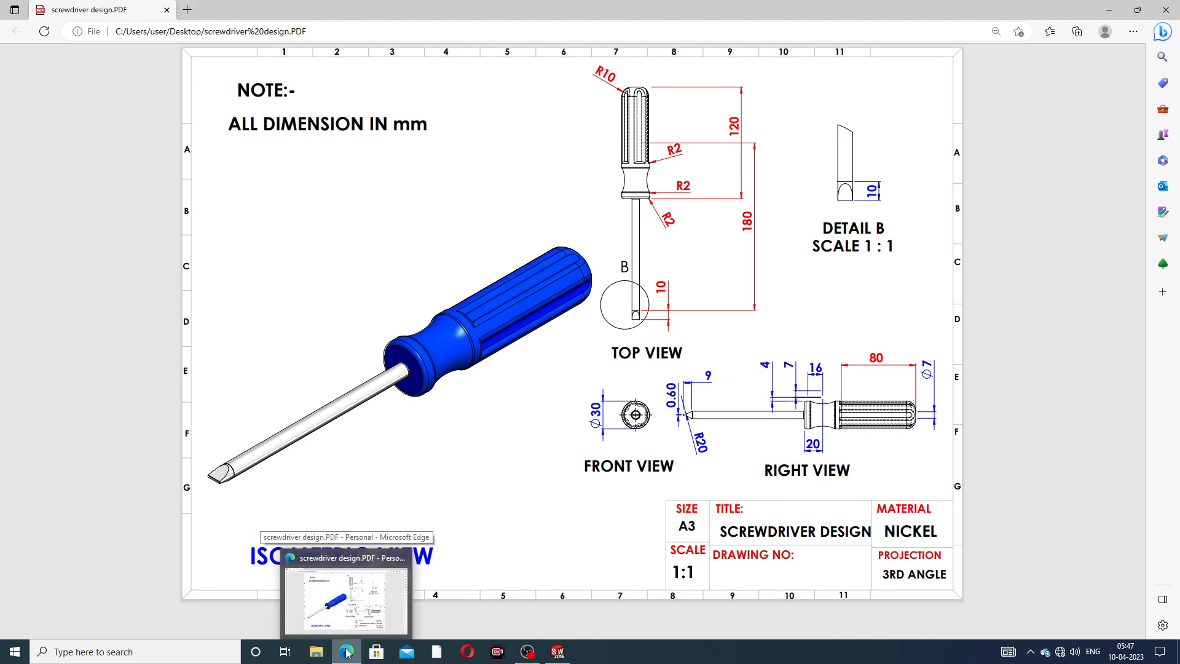
left_click(347, 653)
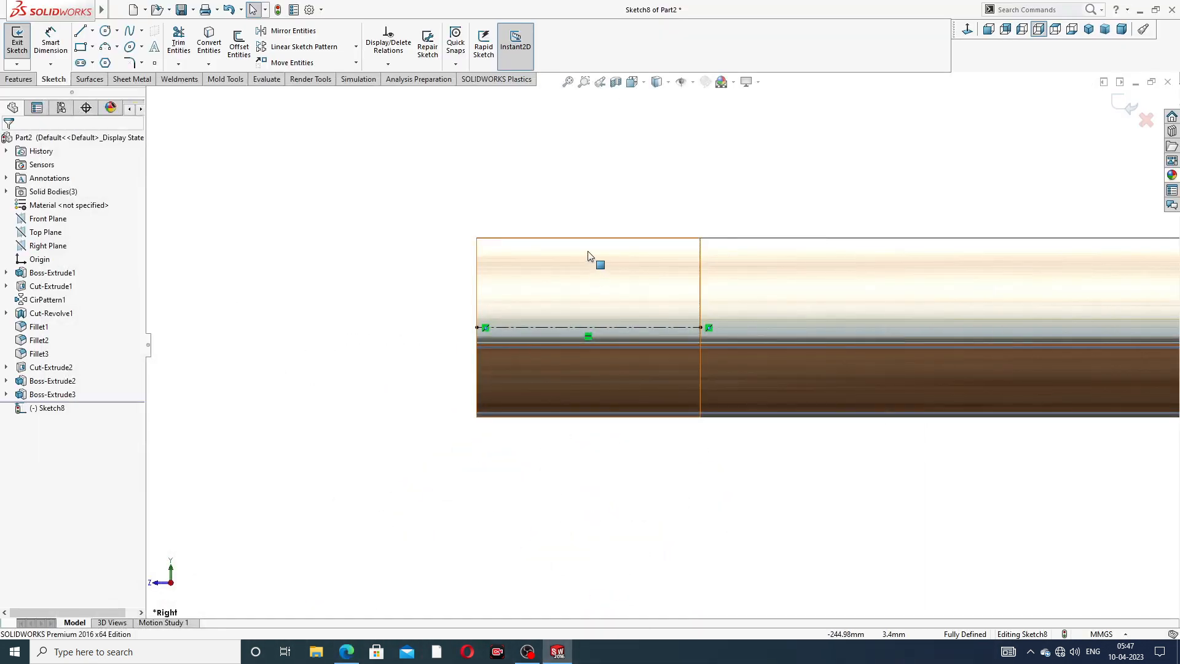
left_click(117, 48)
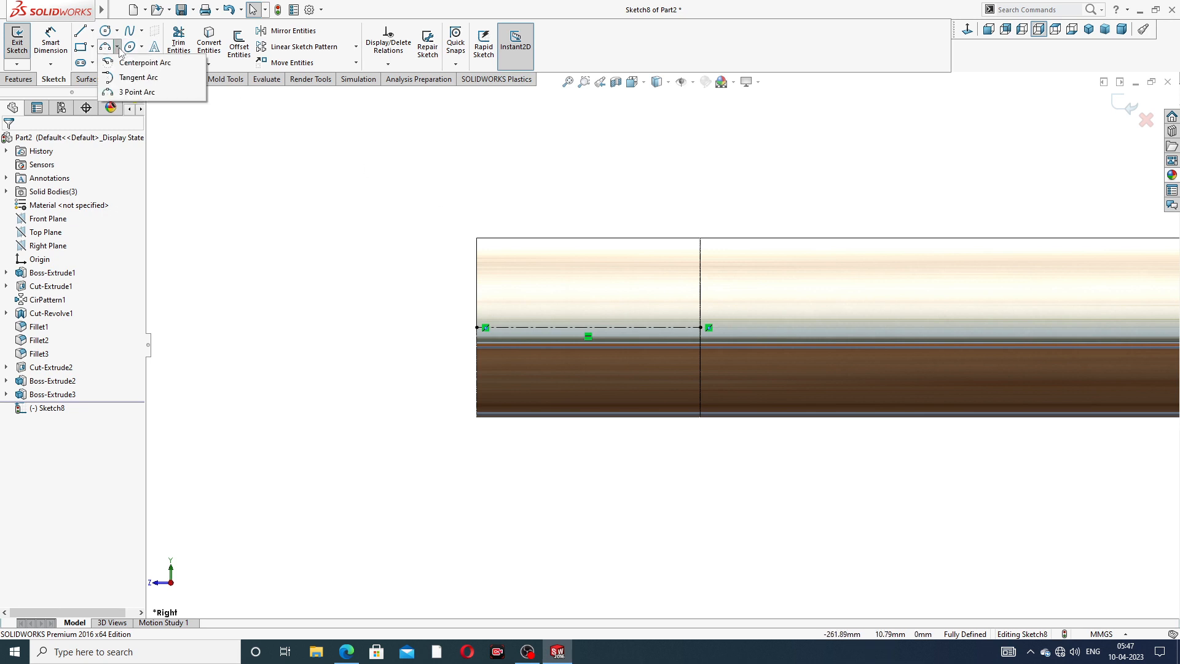
left_click(129, 96)
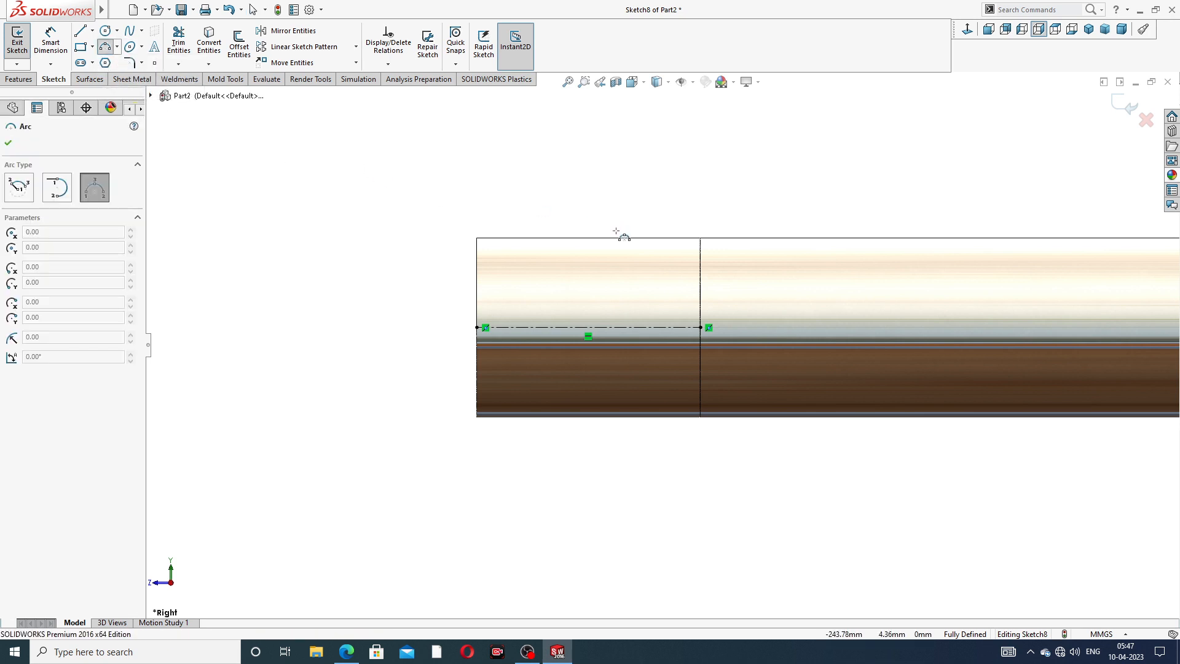
left_click(653, 237)
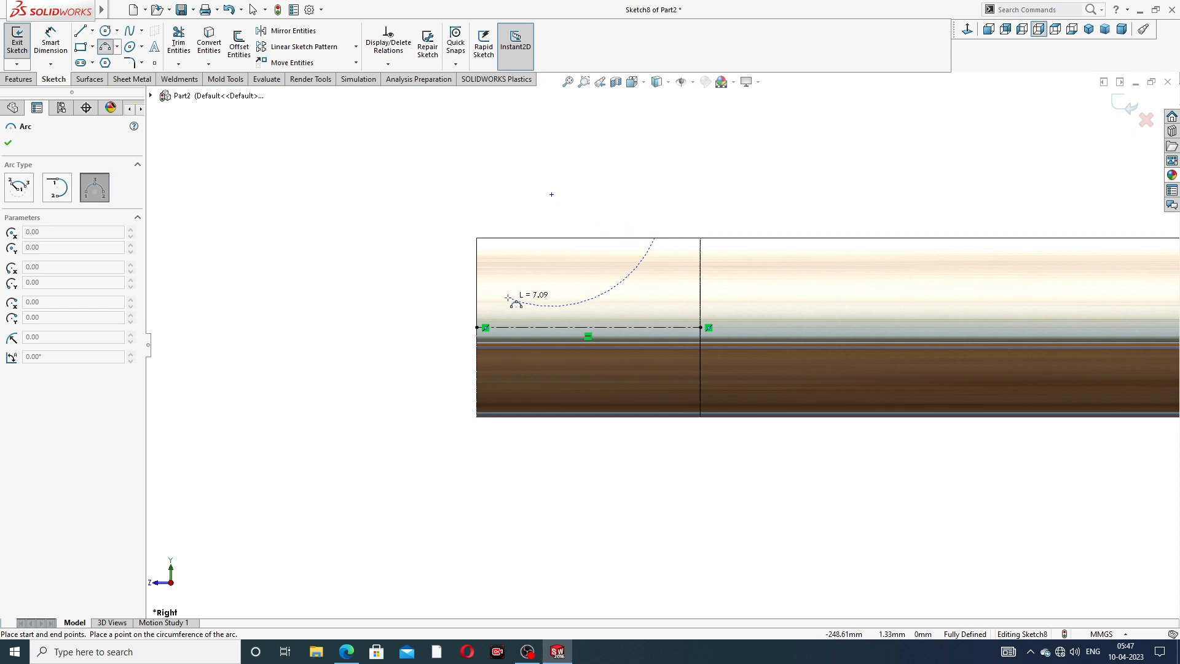
left_click(478, 304)
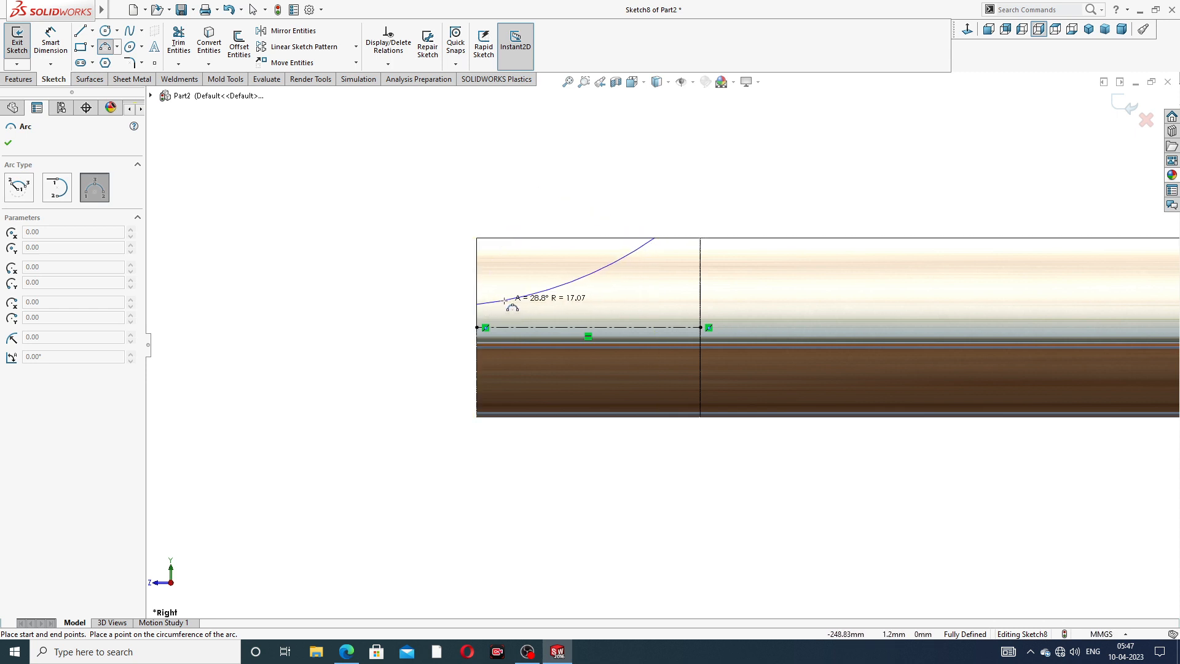
left_click(557, 310)
right_click(641, 182)
left_click(664, 202)
scroll(556, 305, "down", 2)
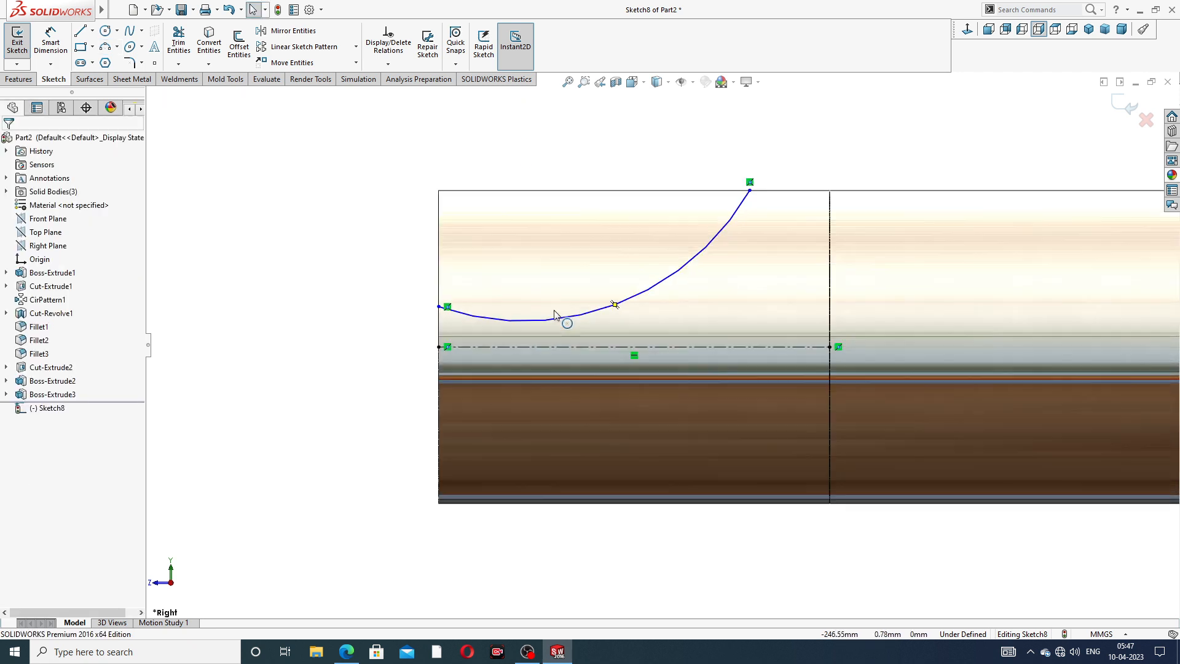
Close the arc profile with a horizontal line along the tip's upper edge and a vertical line down the end face.
scroll(554, 314, "down", 2)
key("l")
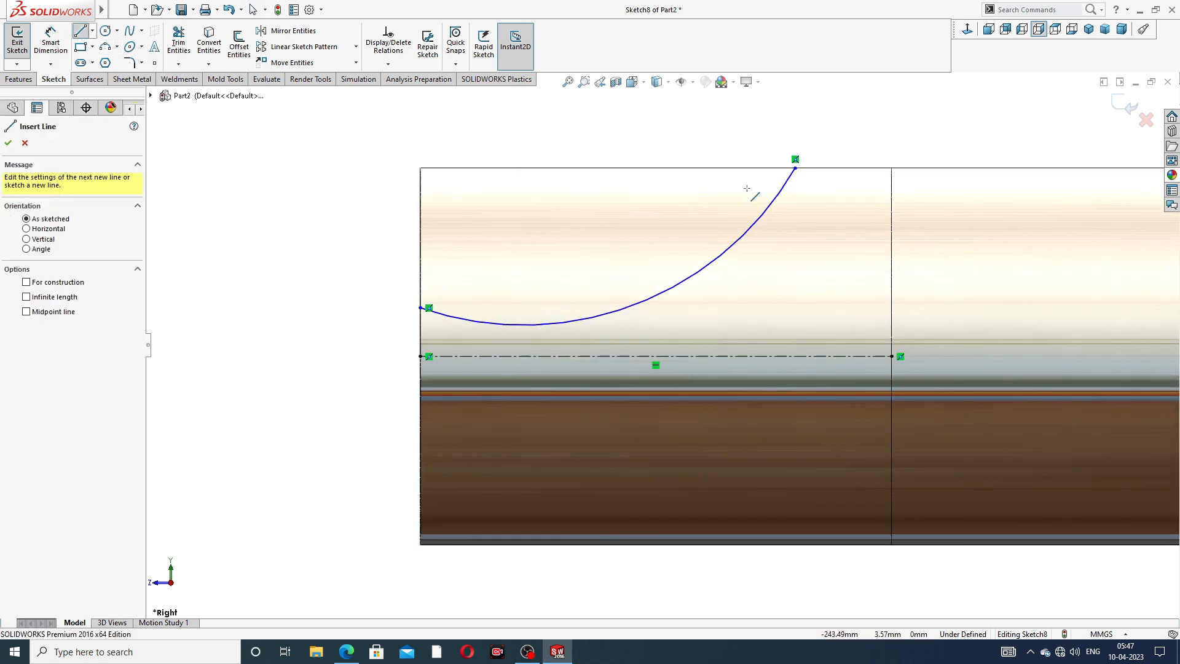
left_click(795, 167)
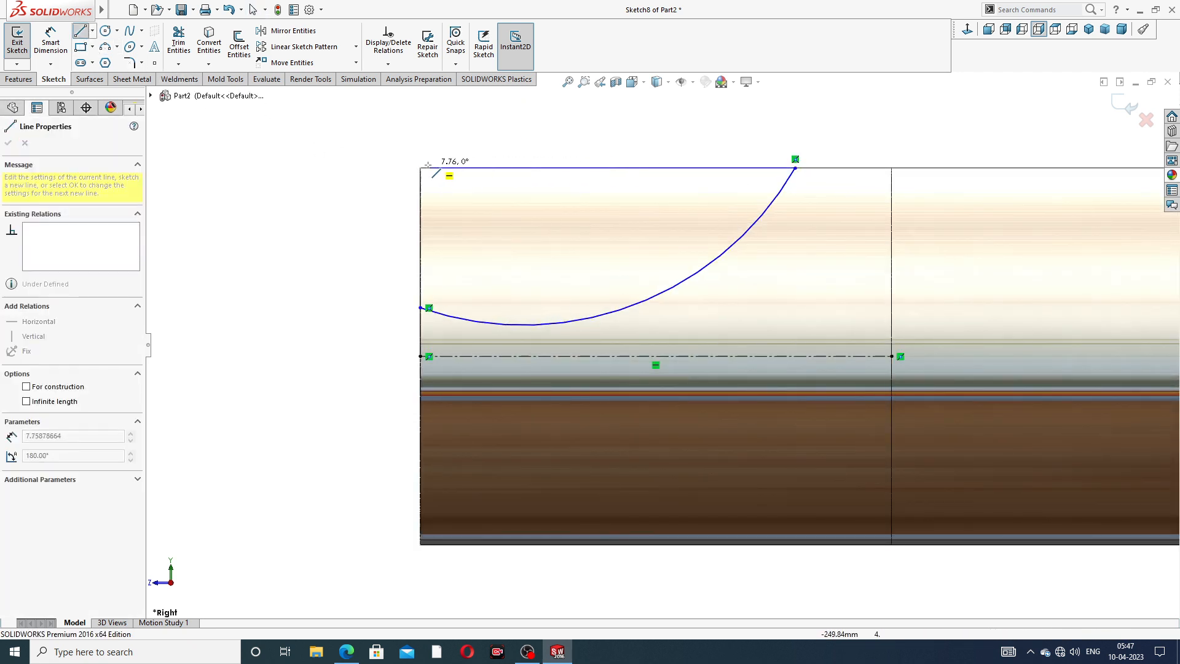
scroll(417, 169, "down", 2)
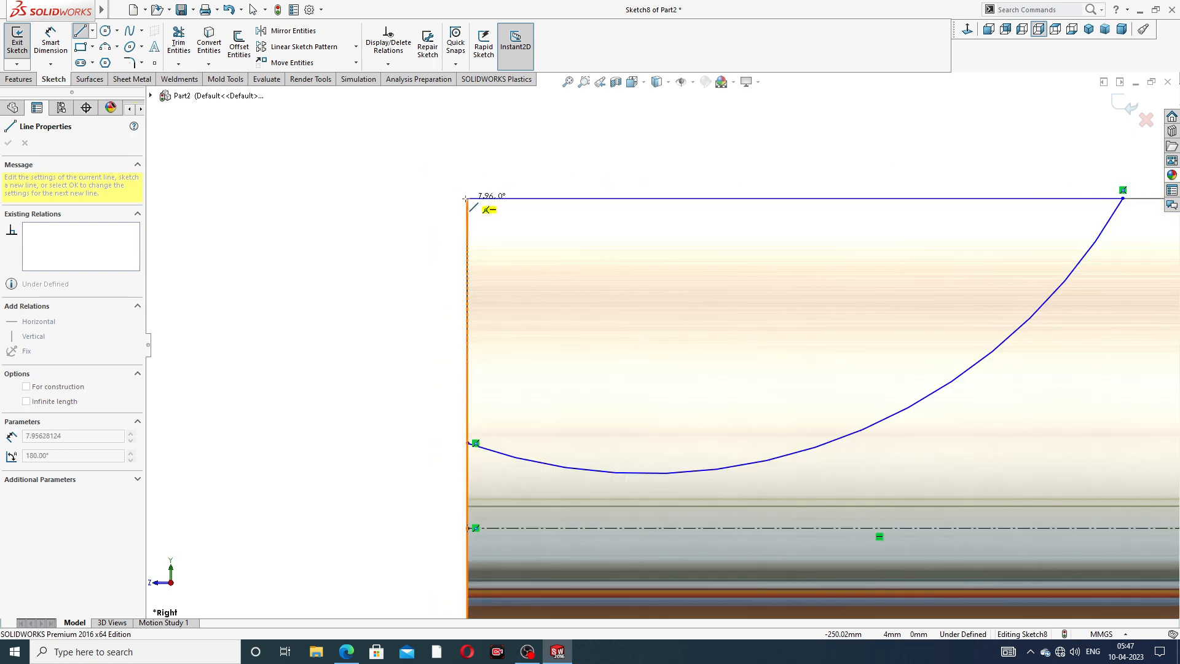
left_click(466, 198)
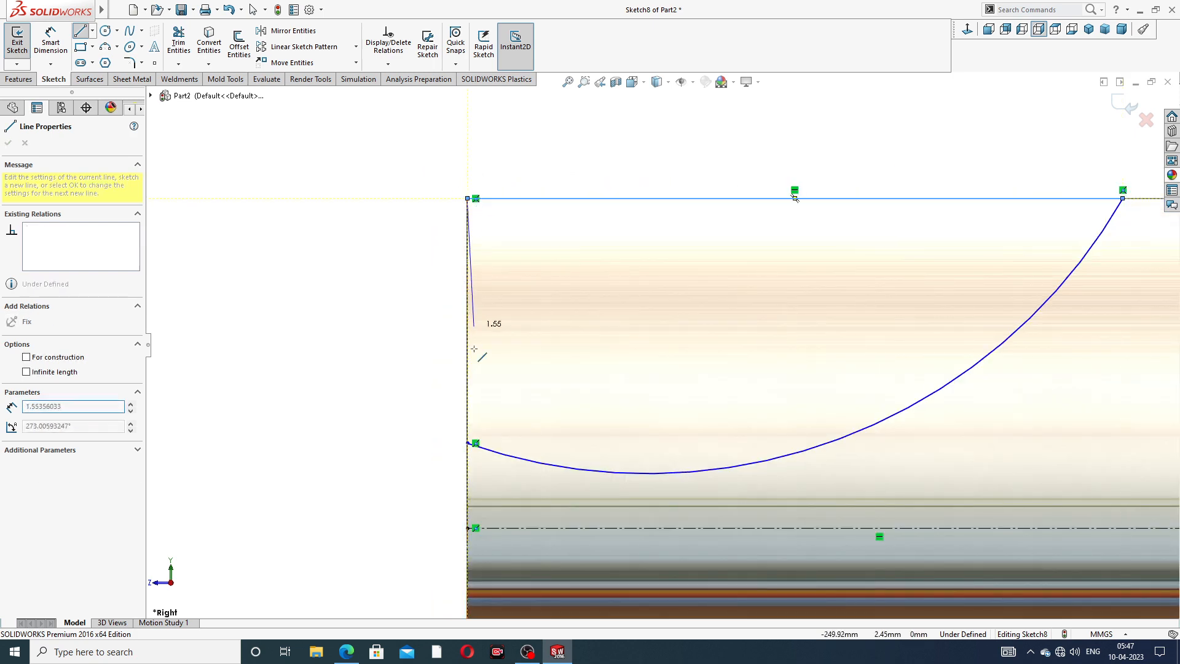
left_click(467, 442)
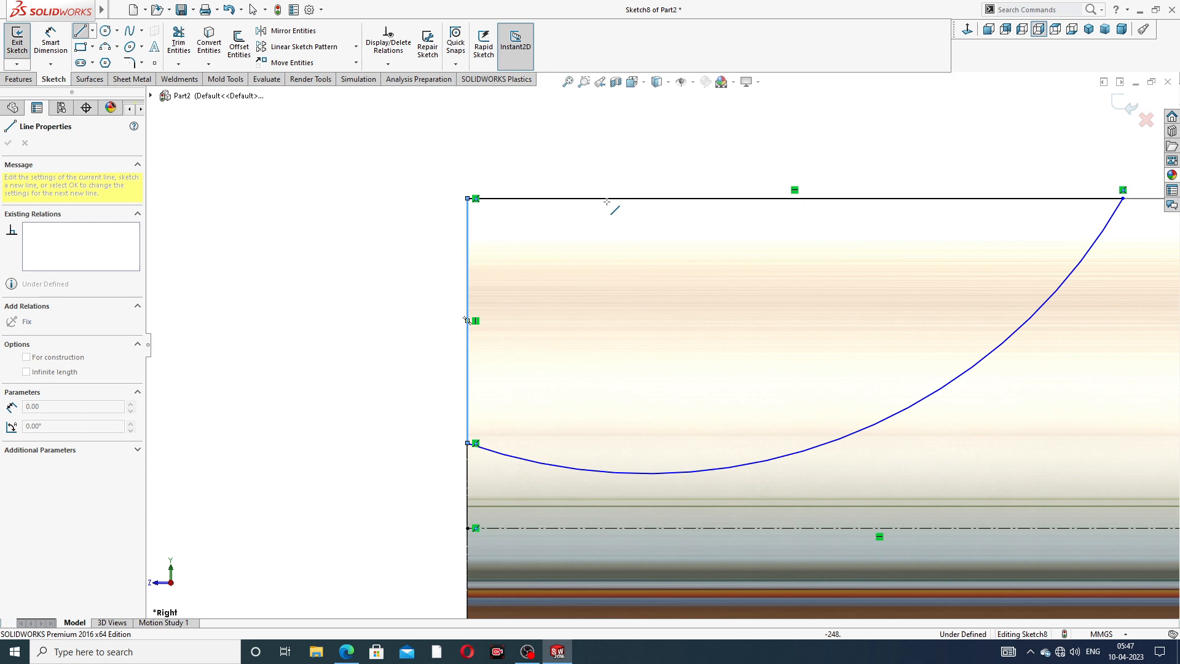
right_click(639, 154)
left_click(667, 161)
scroll(737, 228, "up", 2)
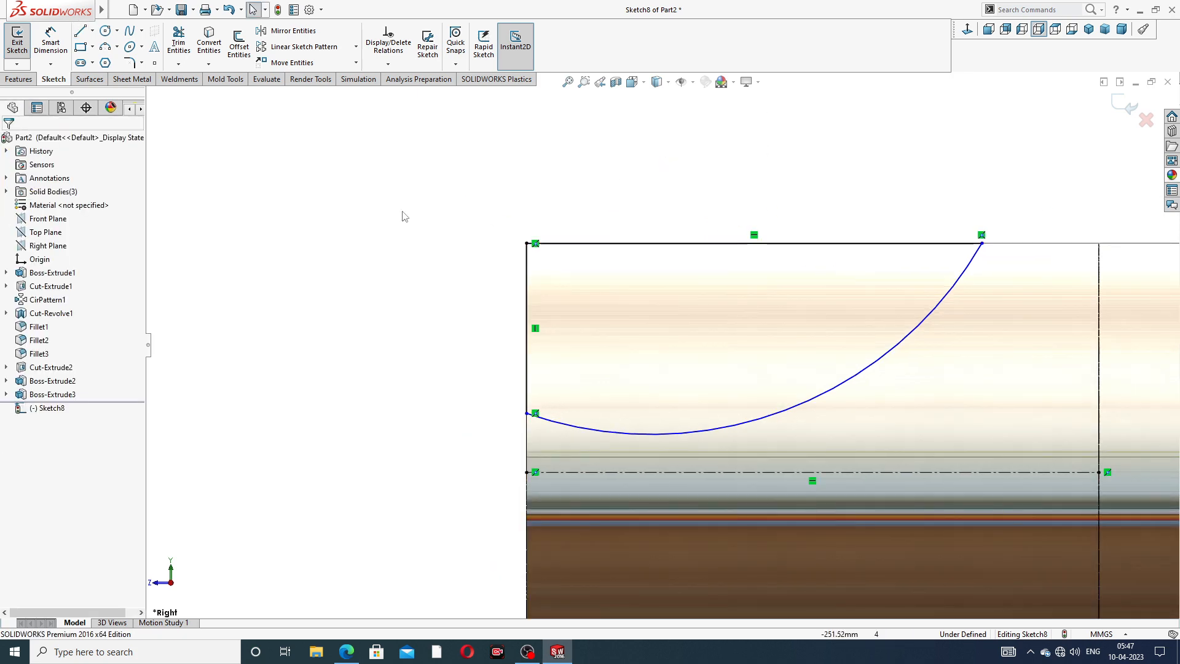
Dimension the profile's horizontal upper line to 9 mm.
left_click(50, 42)
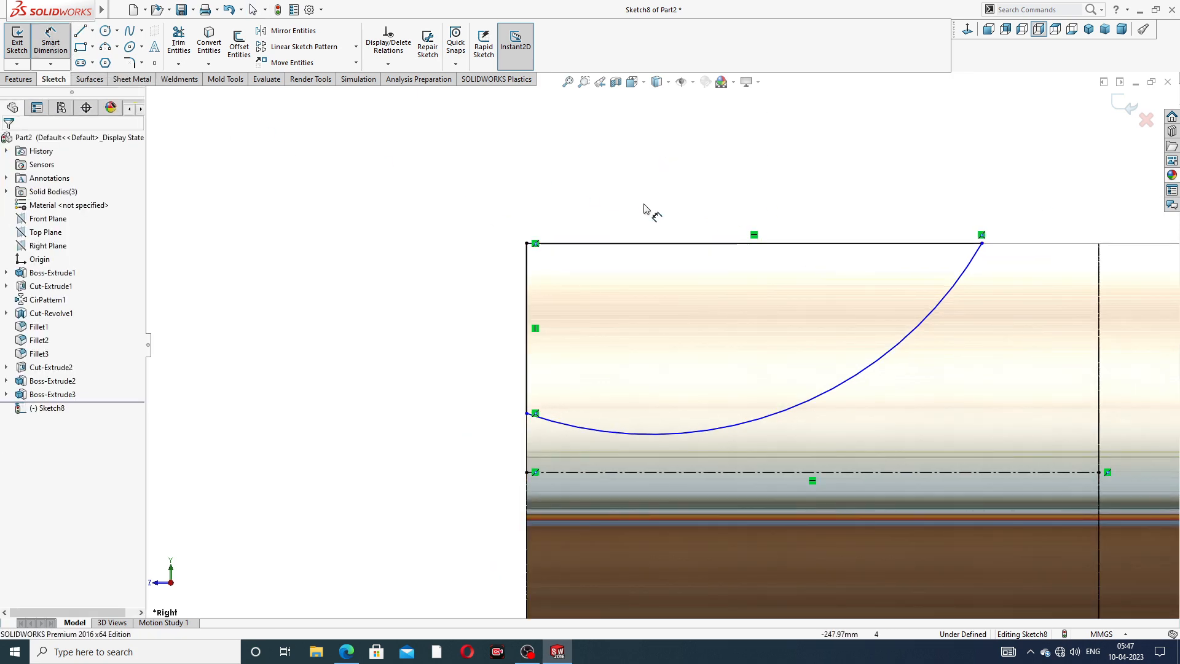
left_click(678, 244)
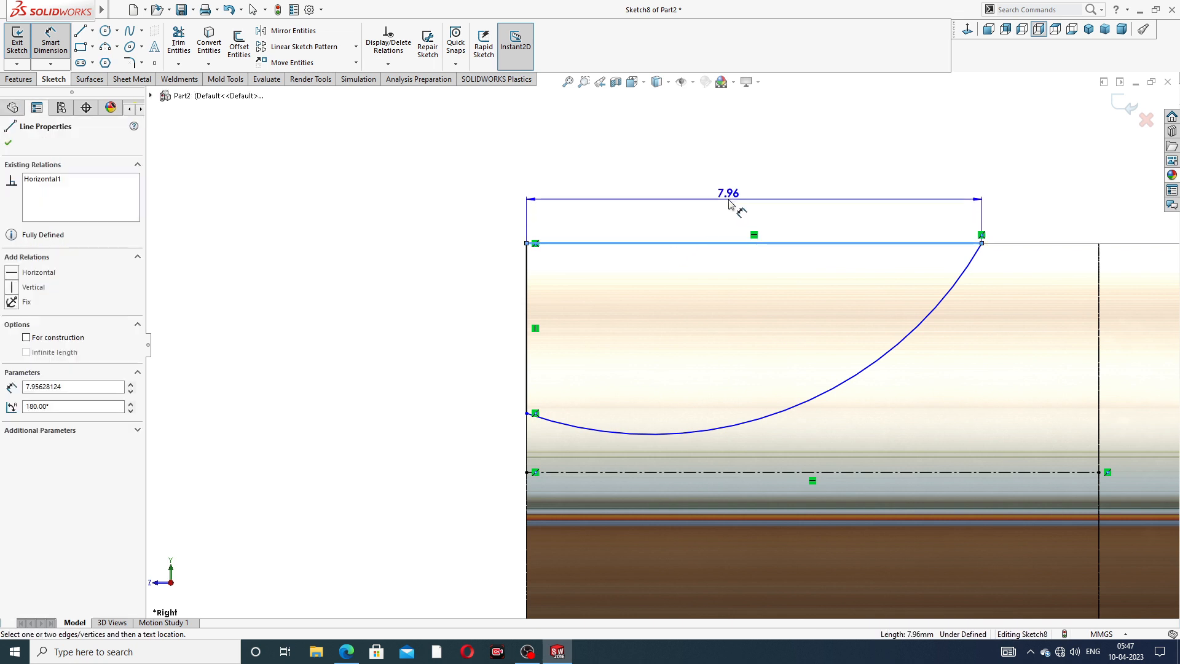
left_click(729, 204)
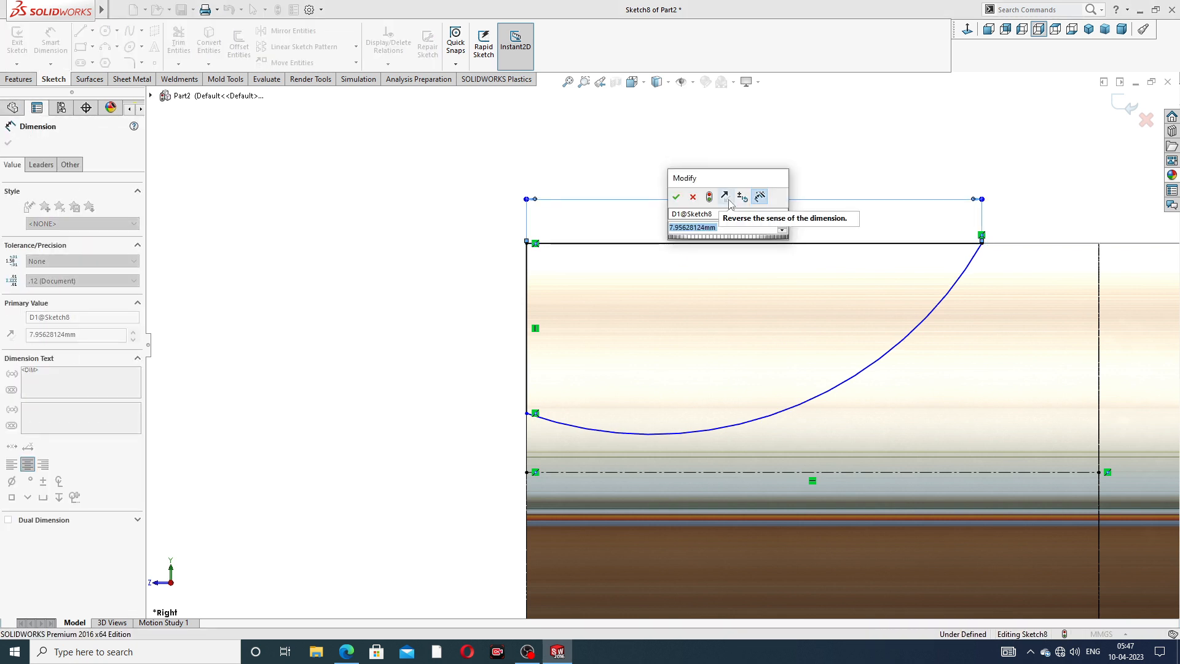
type("9")
key("Return")
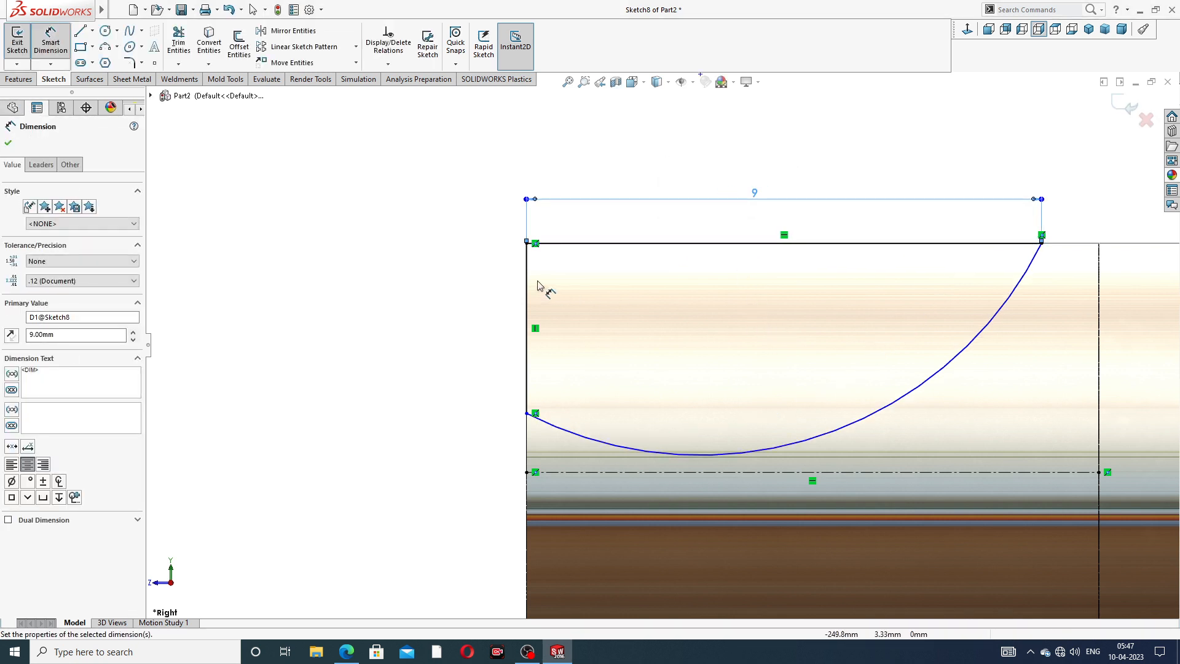
Dimension the height of the arc's end point on the end face above the centerline to 0.6 mm.
scroll(584, 324, "up", 2)
scroll(583, 424, "down", 2)
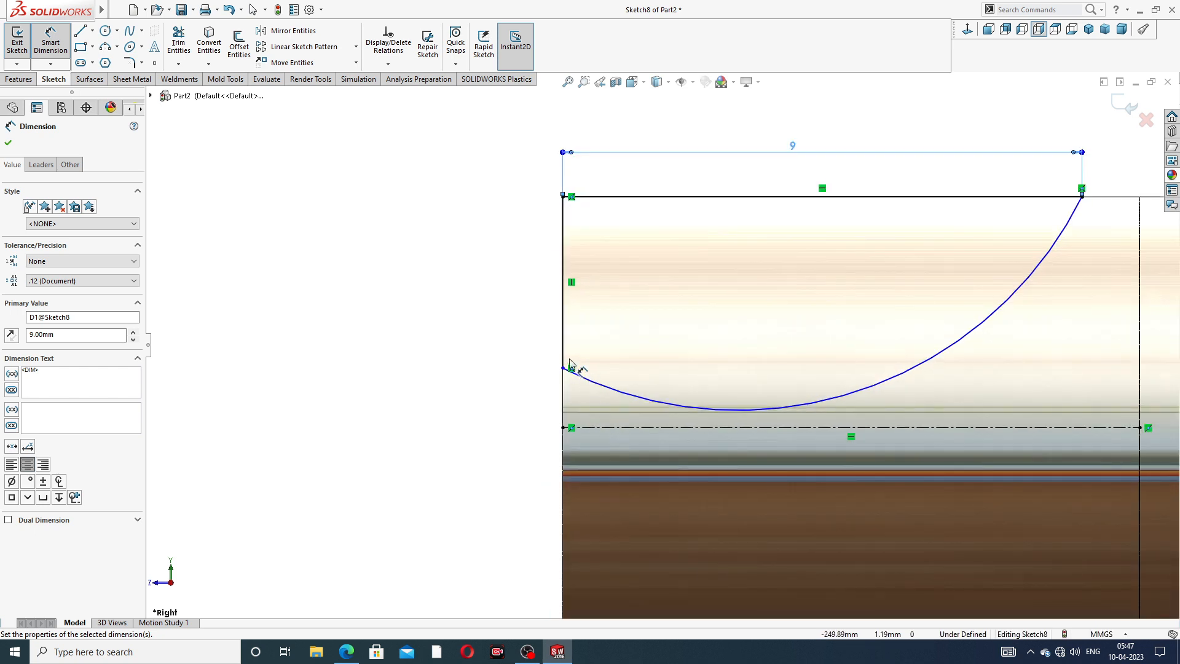
left_click(564, 369)
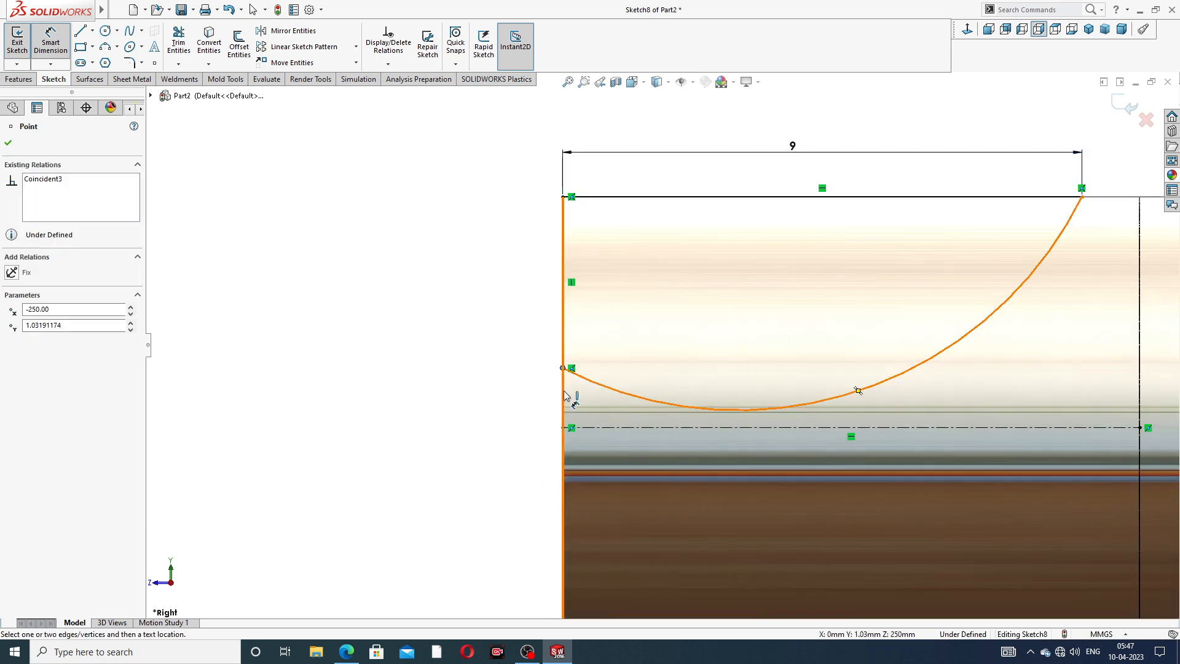
left_click(564, 429)
left_click(532, 399)
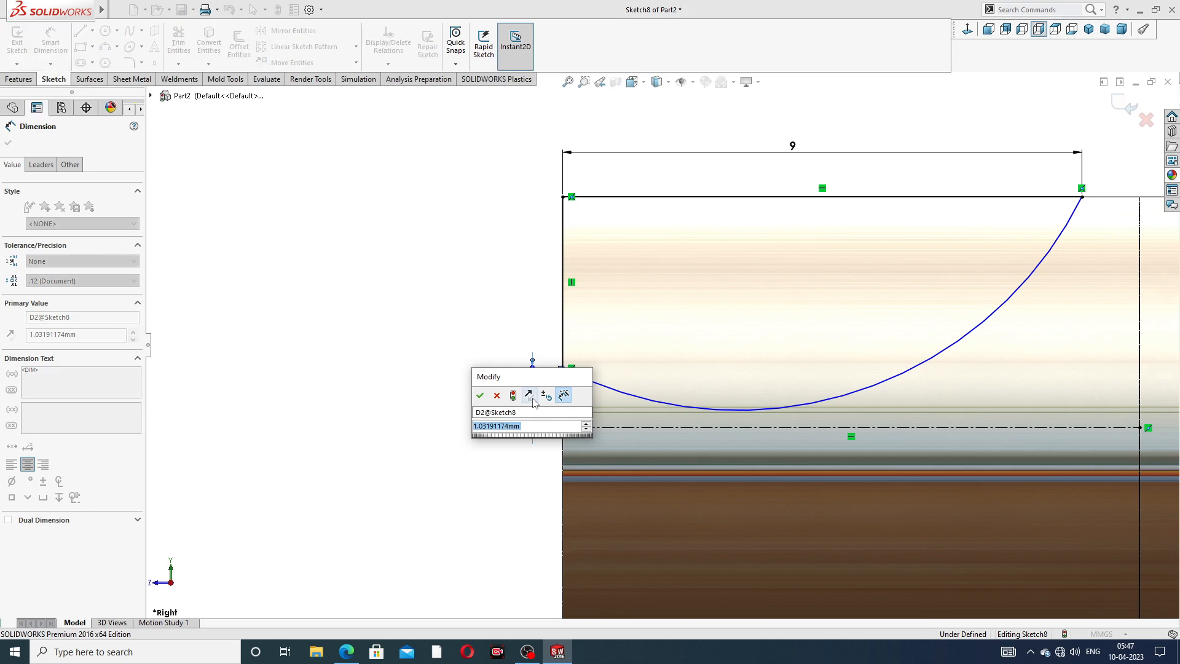
type("0.6")
key("Return")
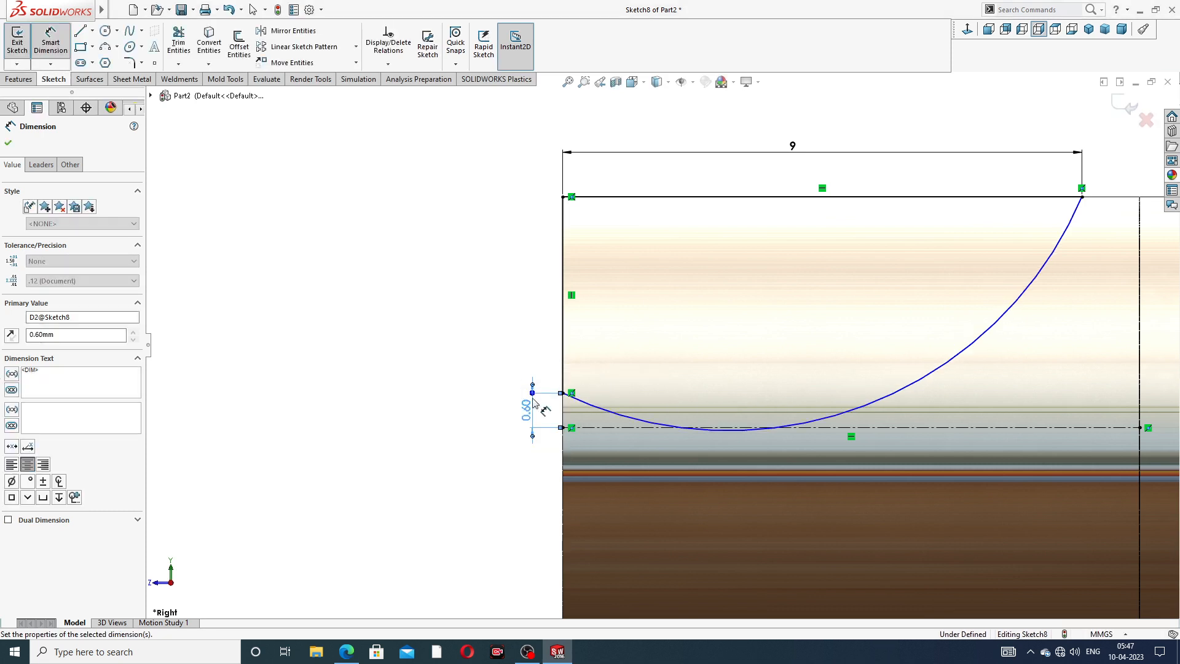
left_click(454, 322)
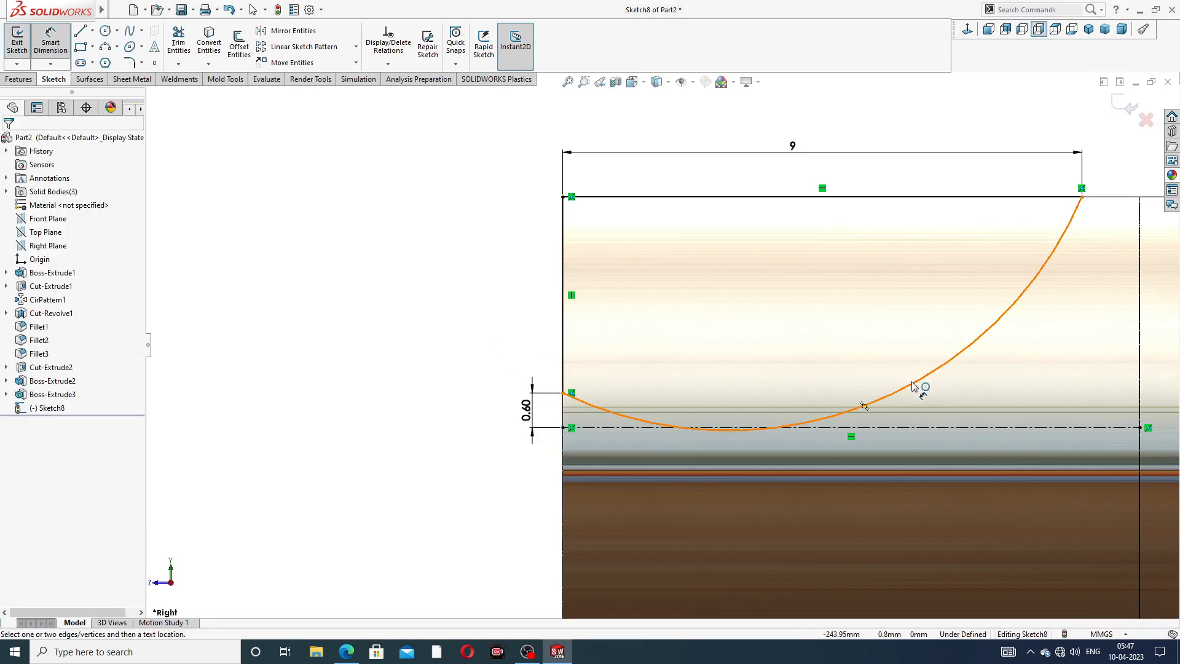
Dimension the tip profile's arc to a 20 mm radius.
left_click(917, 387)
left_click(764, 175)
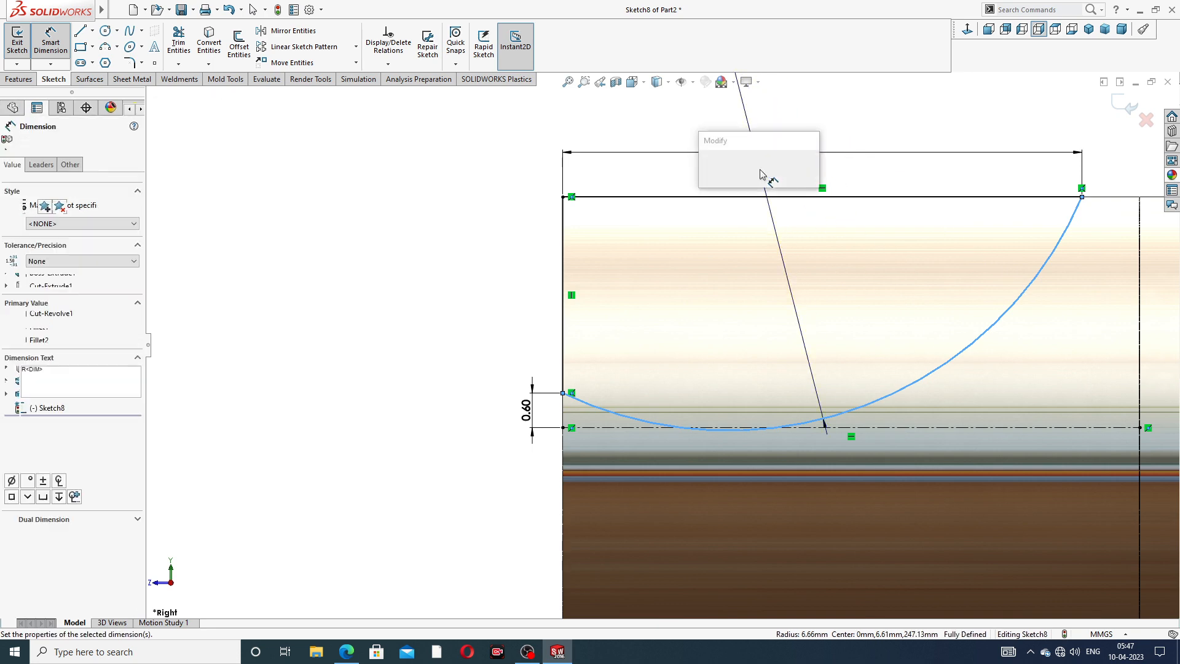
type("20")
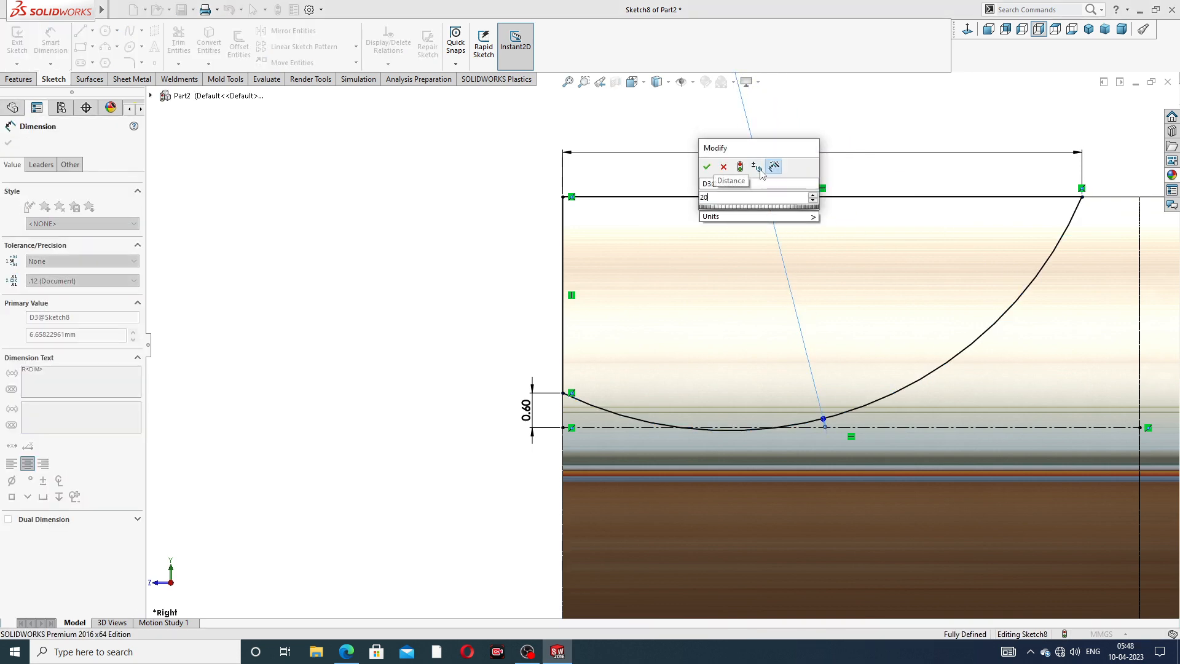
key("Return")
left_click(485, 241)
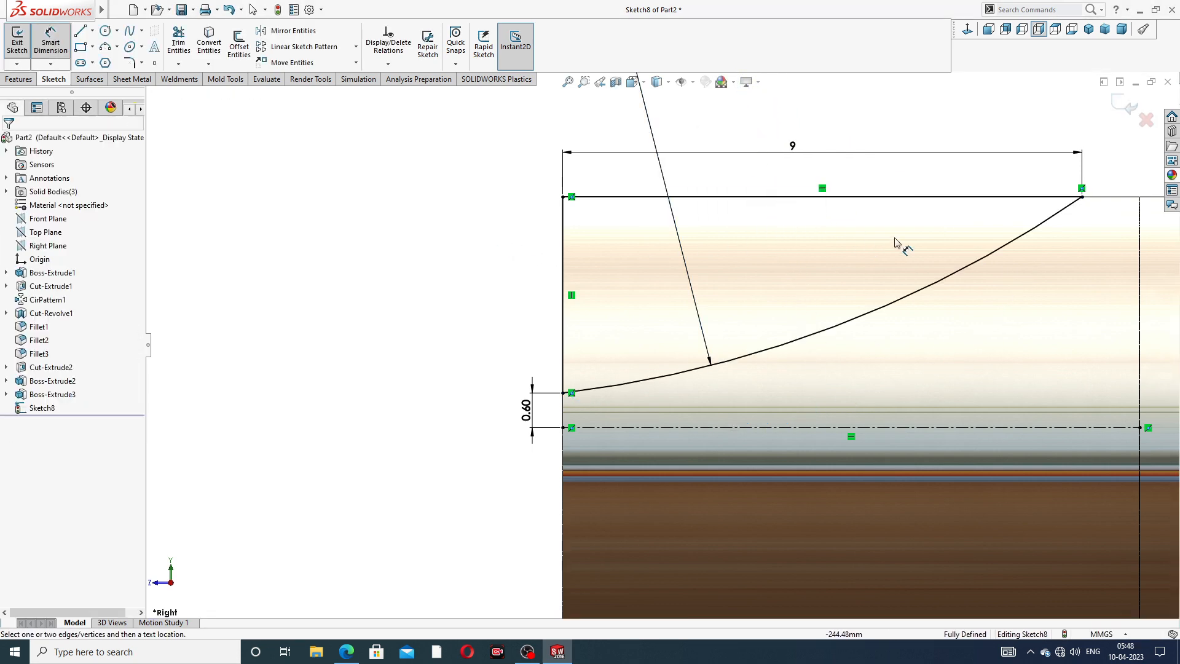
Move the 0.6 mm and 9 mm dimension labels farther from the tip profile, and check the sketch against the PDF drawing.
scroll(924, 231, "up", 3)
scroll(924, 232, "up", 4)
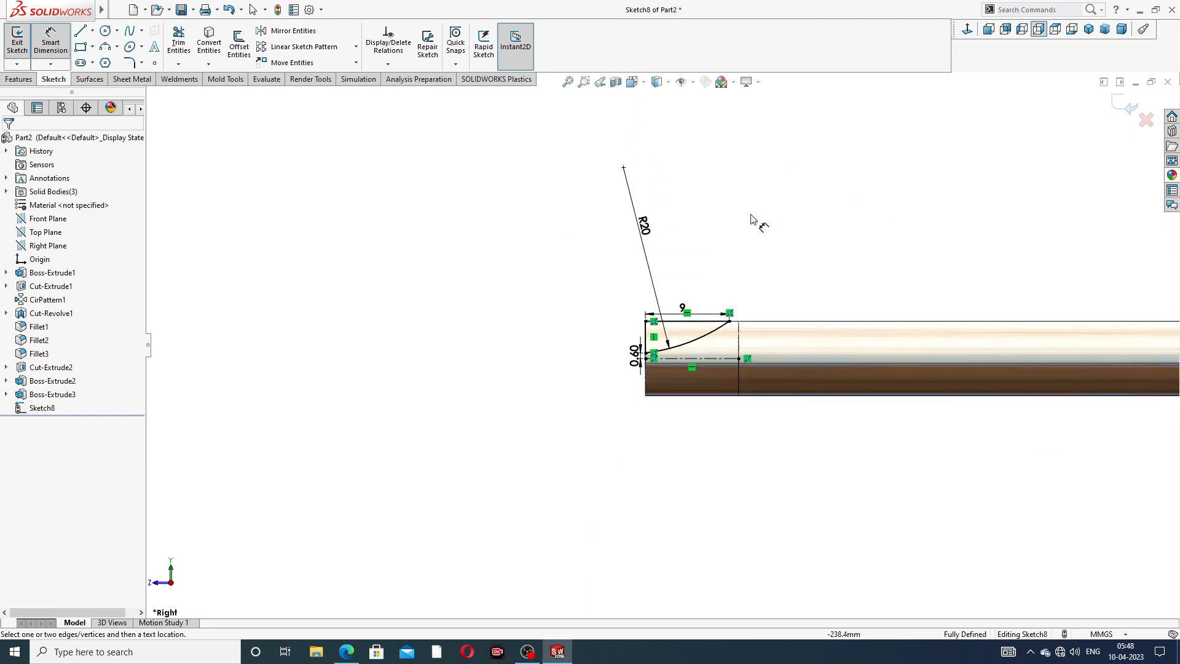
scroll(690, 383, "down", 5)
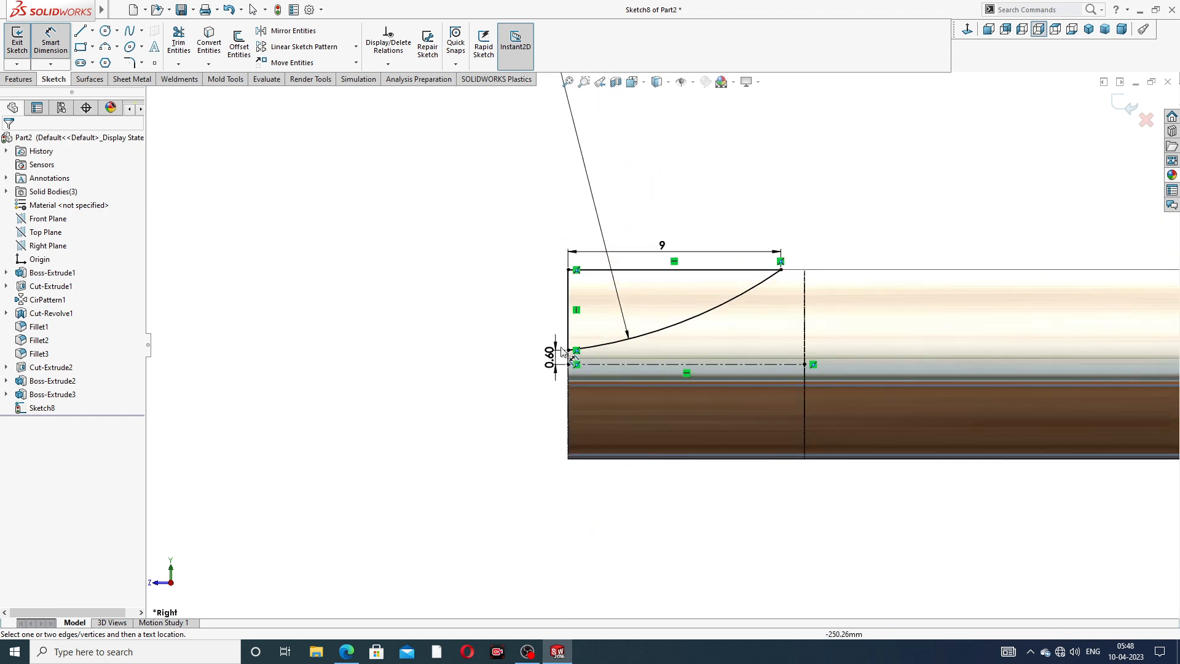
left_click_drag(549, 354, 523, 355)
left_click_drag(665, 247, 663, 236)
left_click(743, 202)
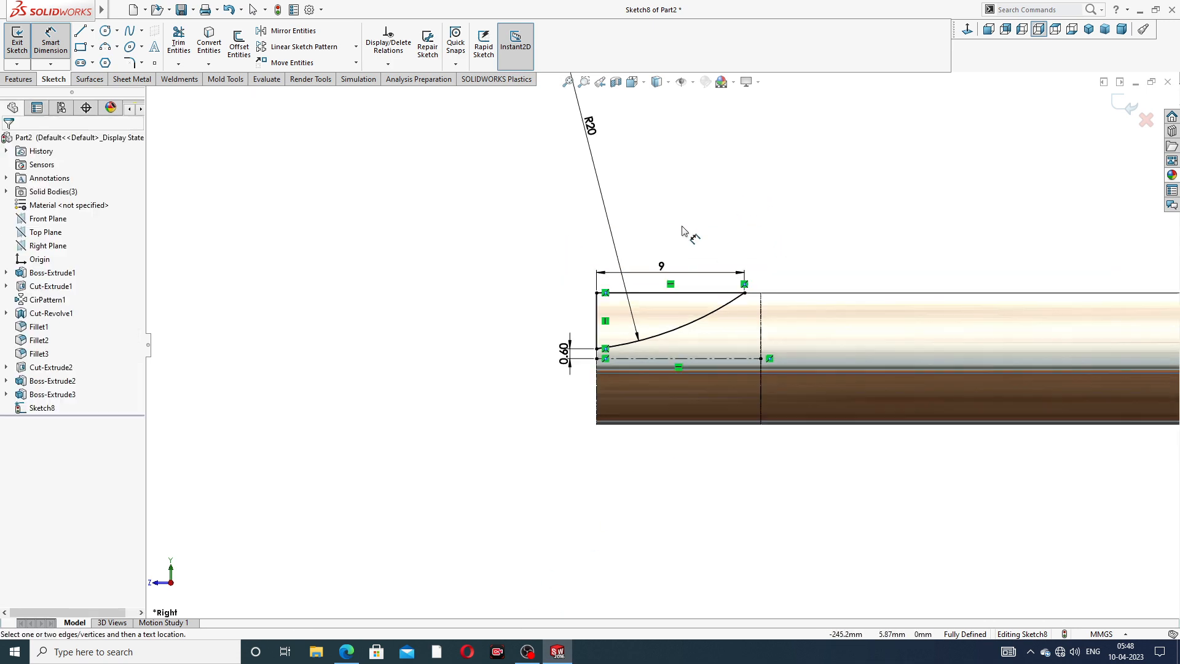
scroll(676, 232, "up", 2)
left_click(346, 651)
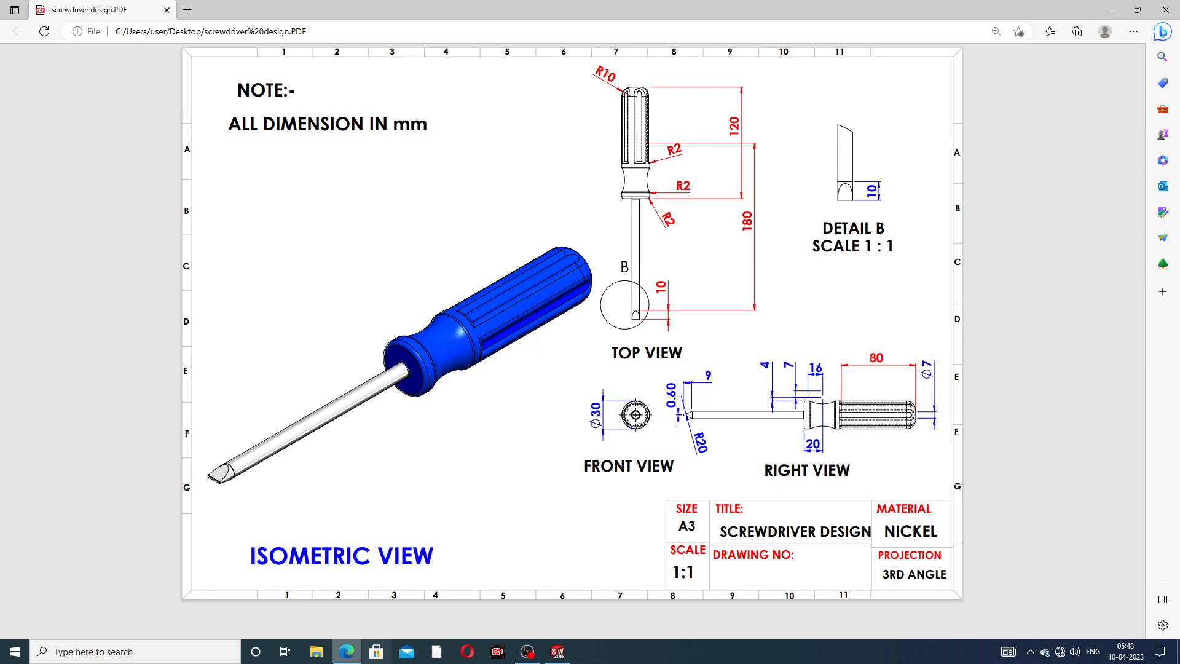
left_click(347, 651)
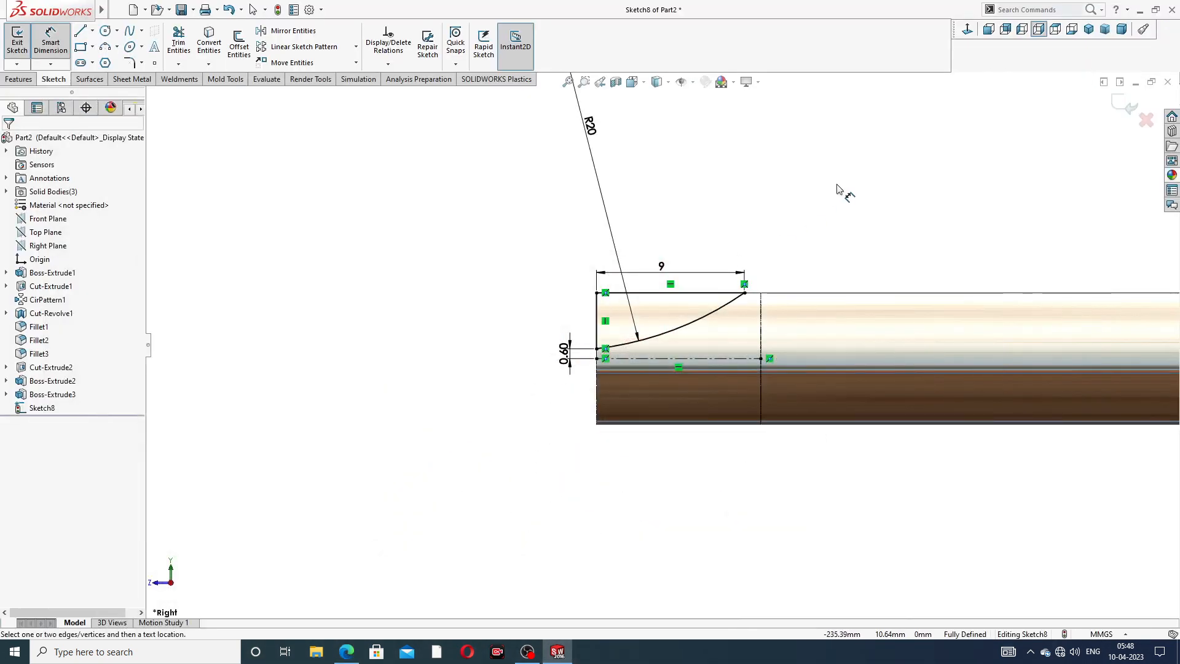
Cut the arc profile out of the shaft tip with an Extruded Cut using the Through All - Both end condition.
right_click(841, 188)
left_click(856, 182)
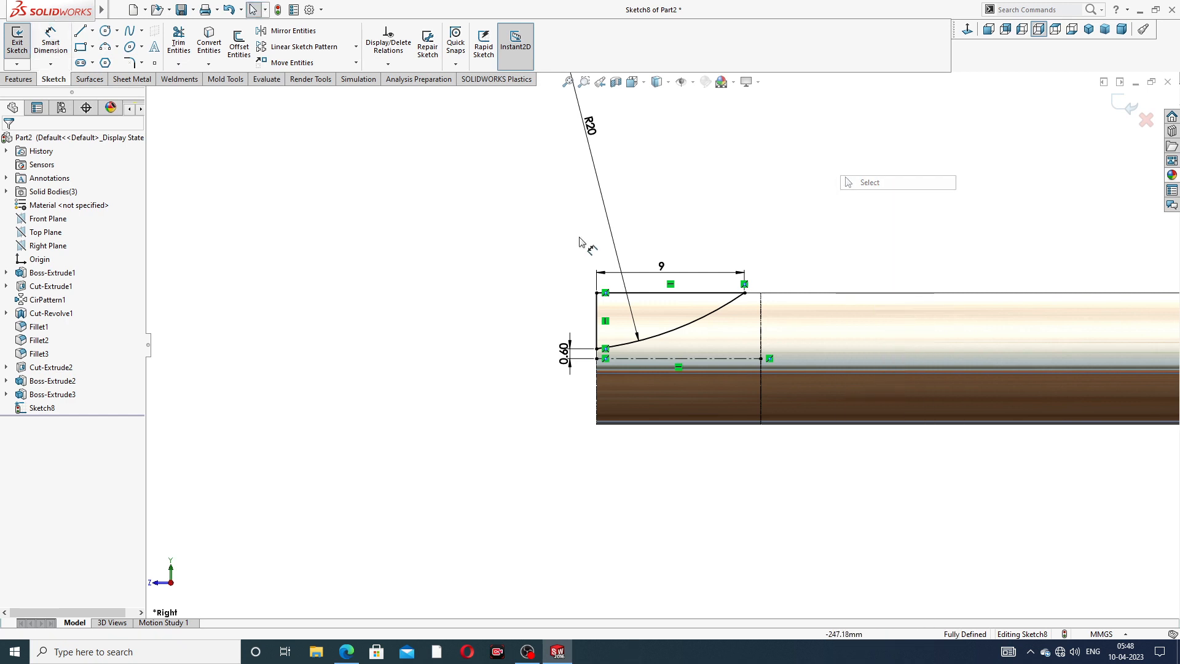
left_click(18, 78)
left_click(184, 40)
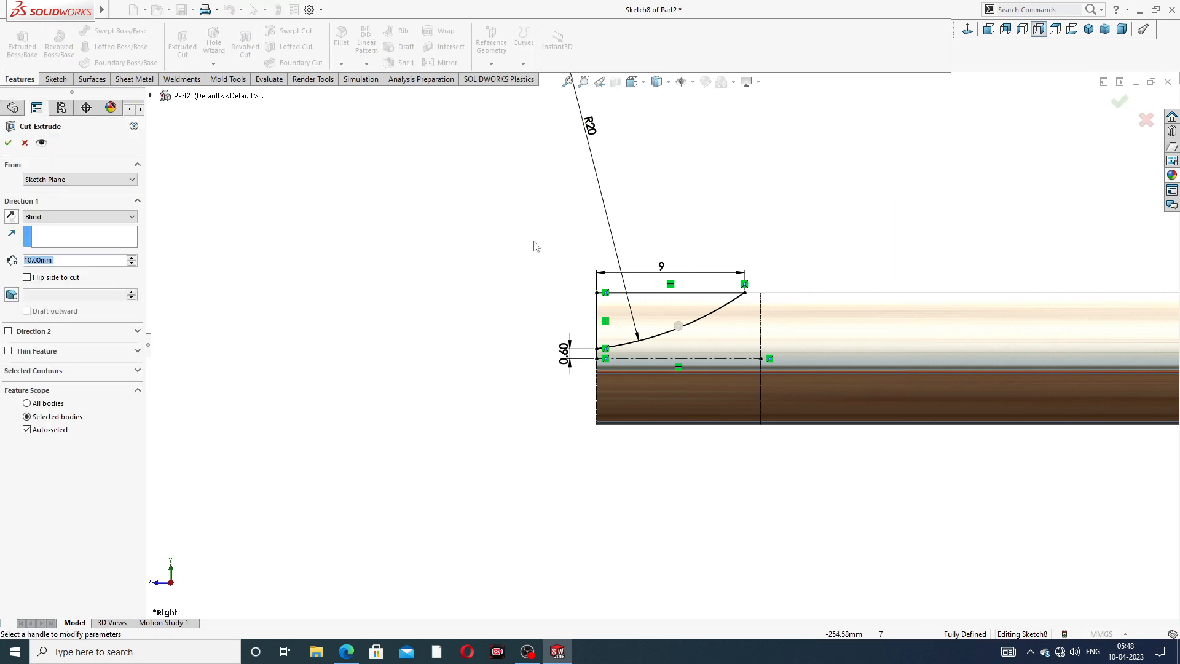
left_click(62, 218)
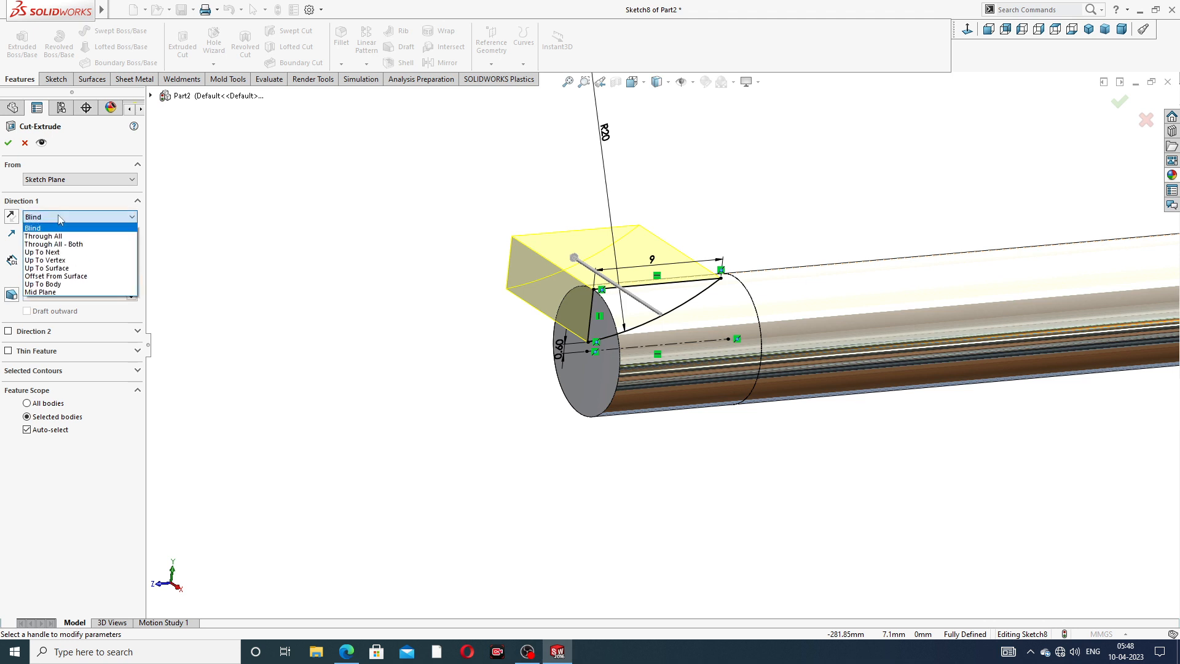
left_click(72, 244)
left_click(8, 146)
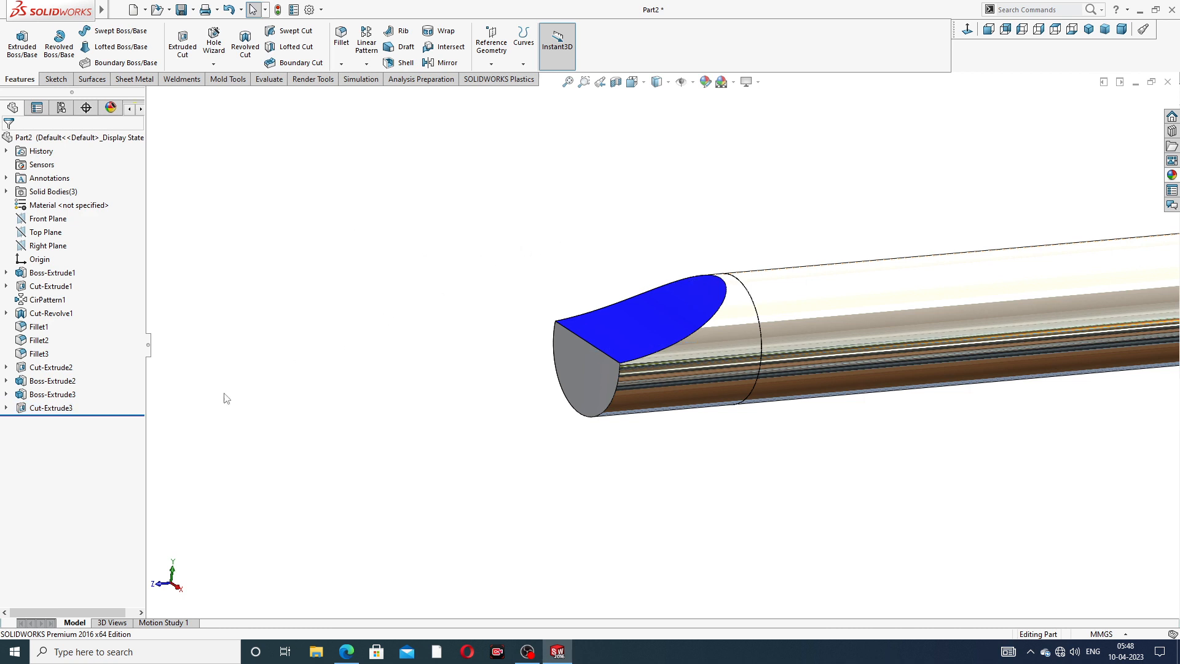
Apply the shaft's chromium plate appearance to the new cut at the tip.
left_click(51, 408)
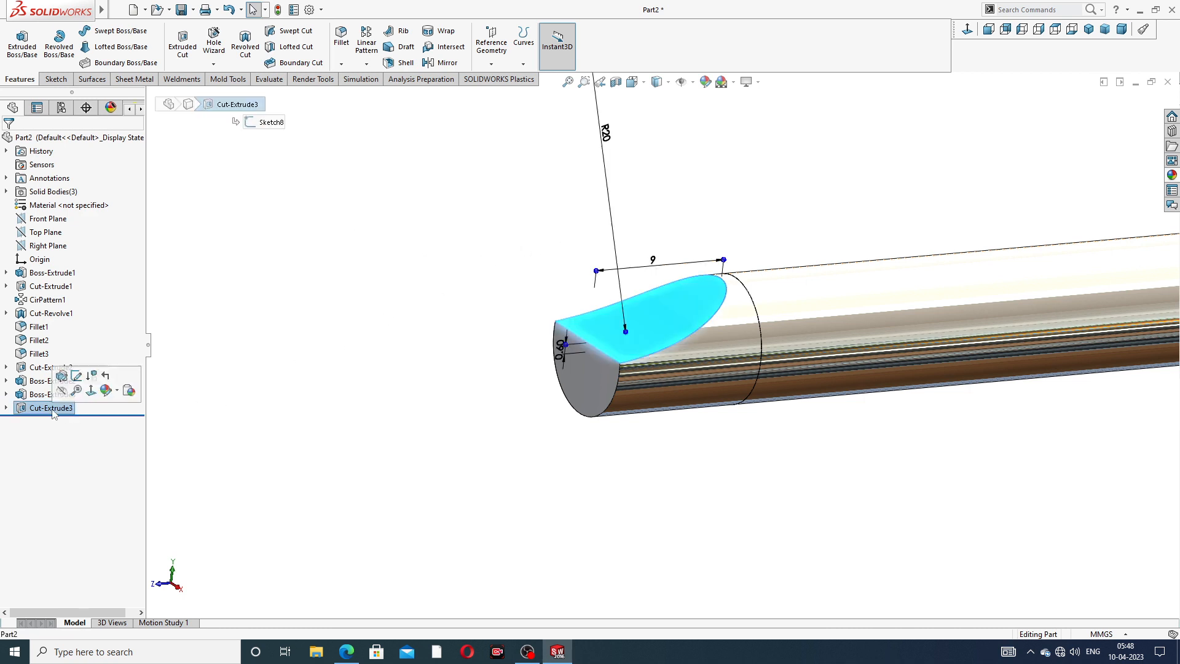
left_click(1172, 177)
left_click(1091, 465)
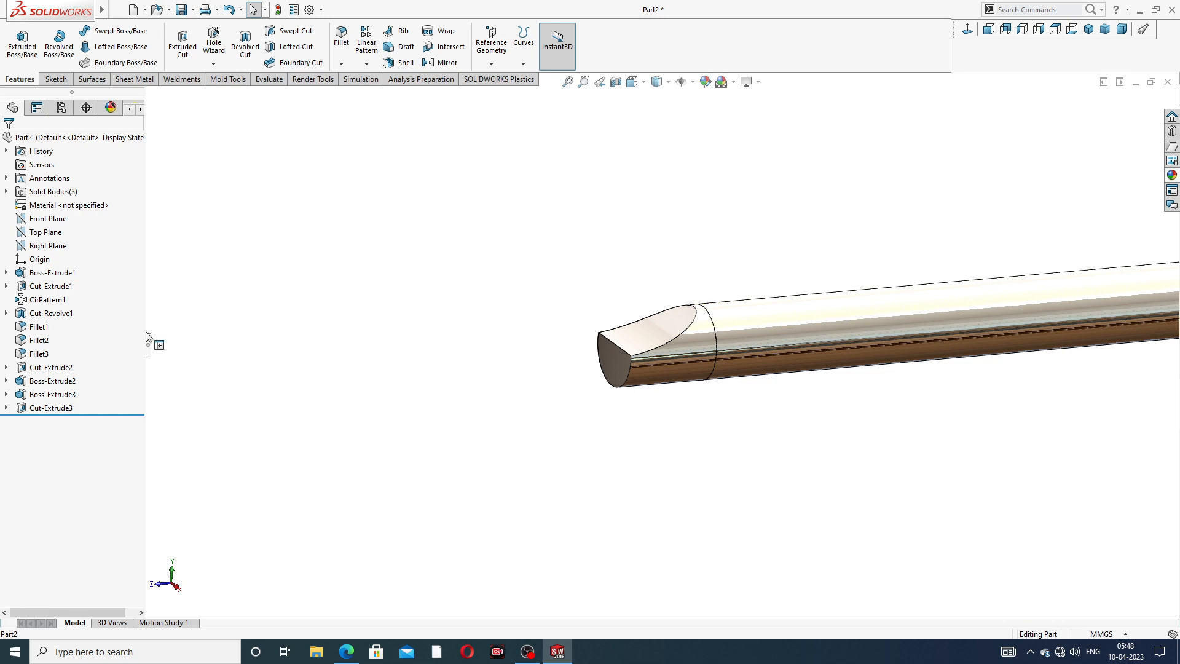
Mirror the tip's curved cut about the Top Plane to form the opposite side of the flat blade.
left_click(1089, 34)
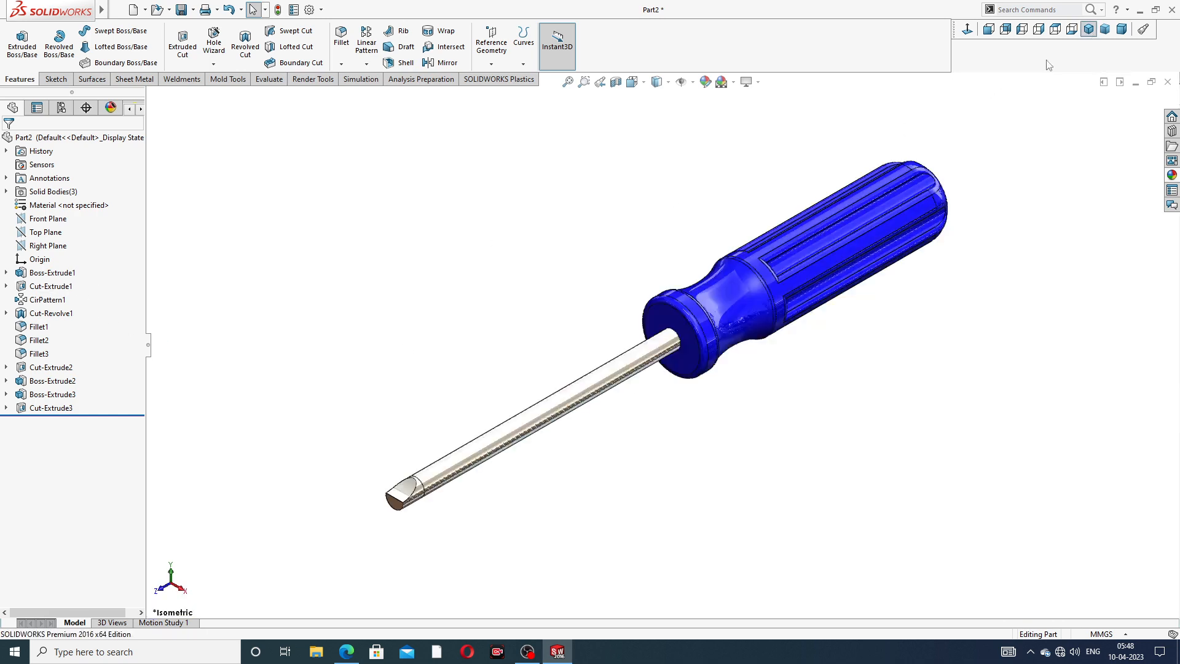
scroll(430, 534, "down", 3)
scroll(459, 512, "down", 3)
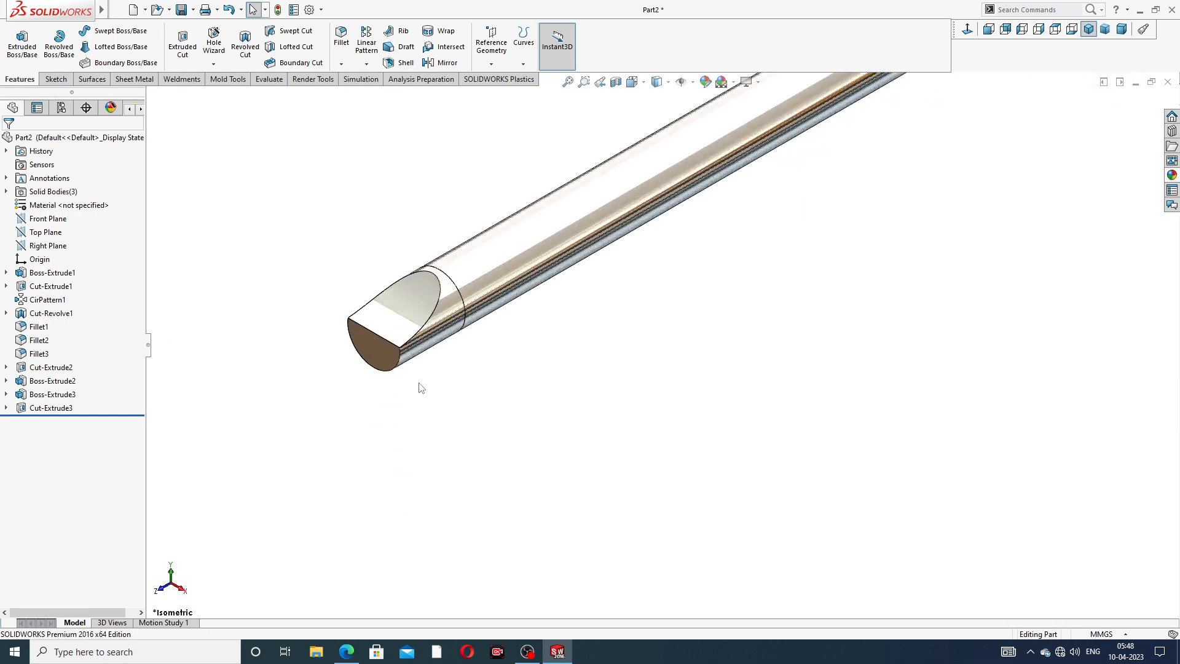
left_click(53, 233)
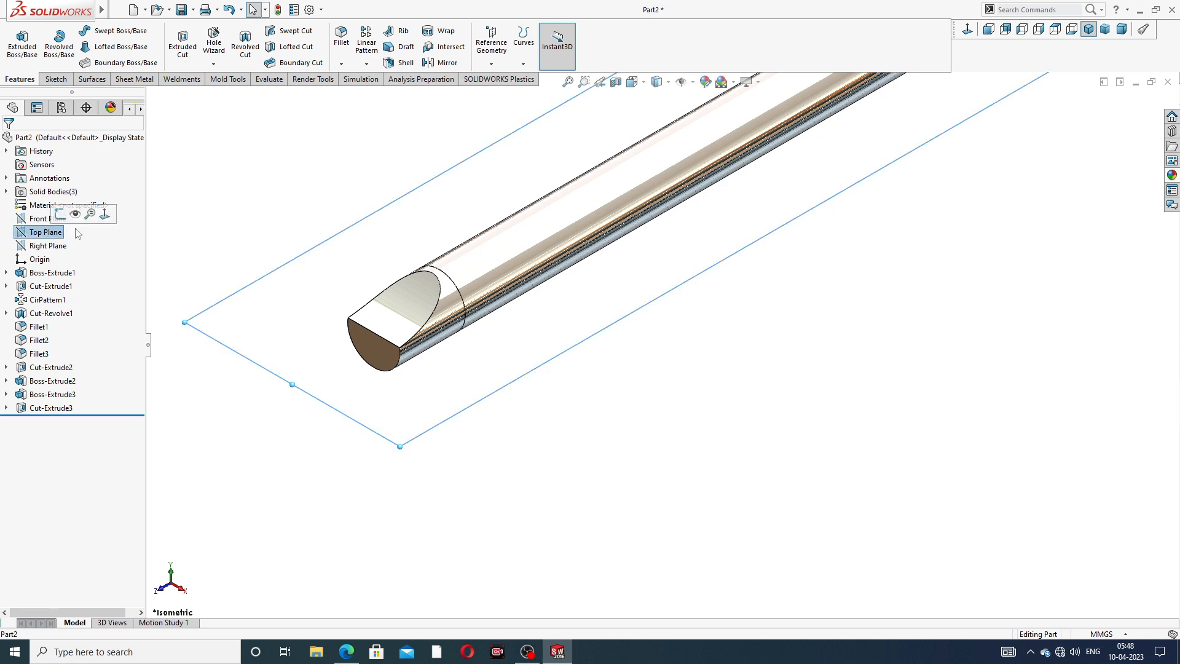
left_click(444, 65)
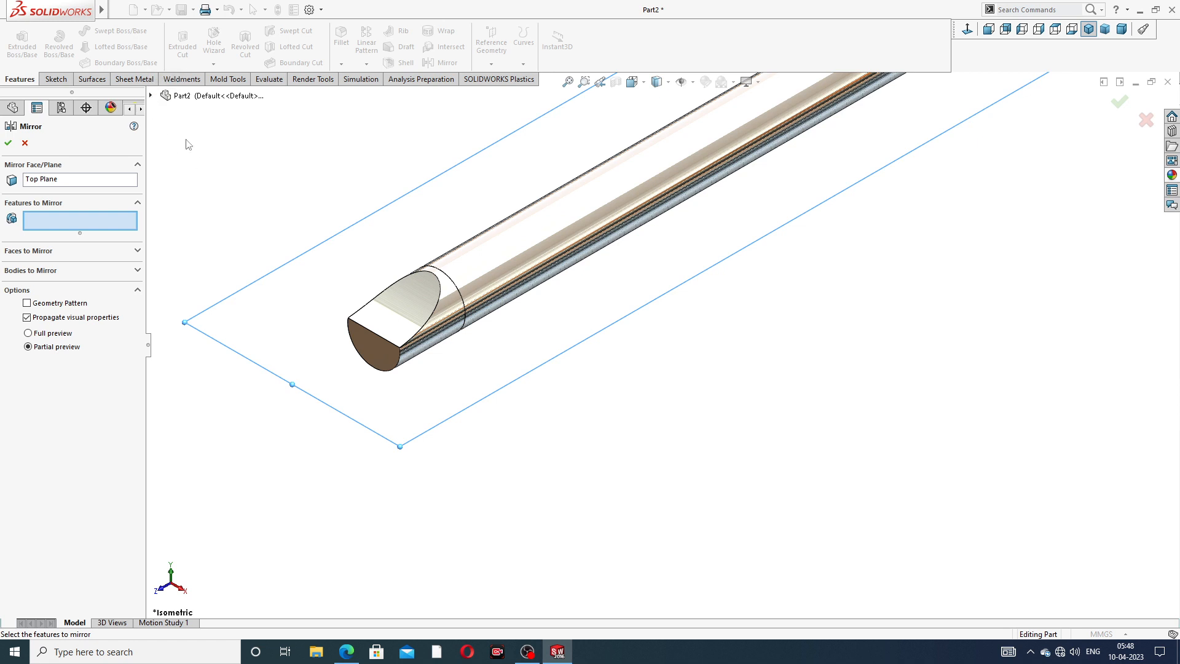
left_click(151, 95)
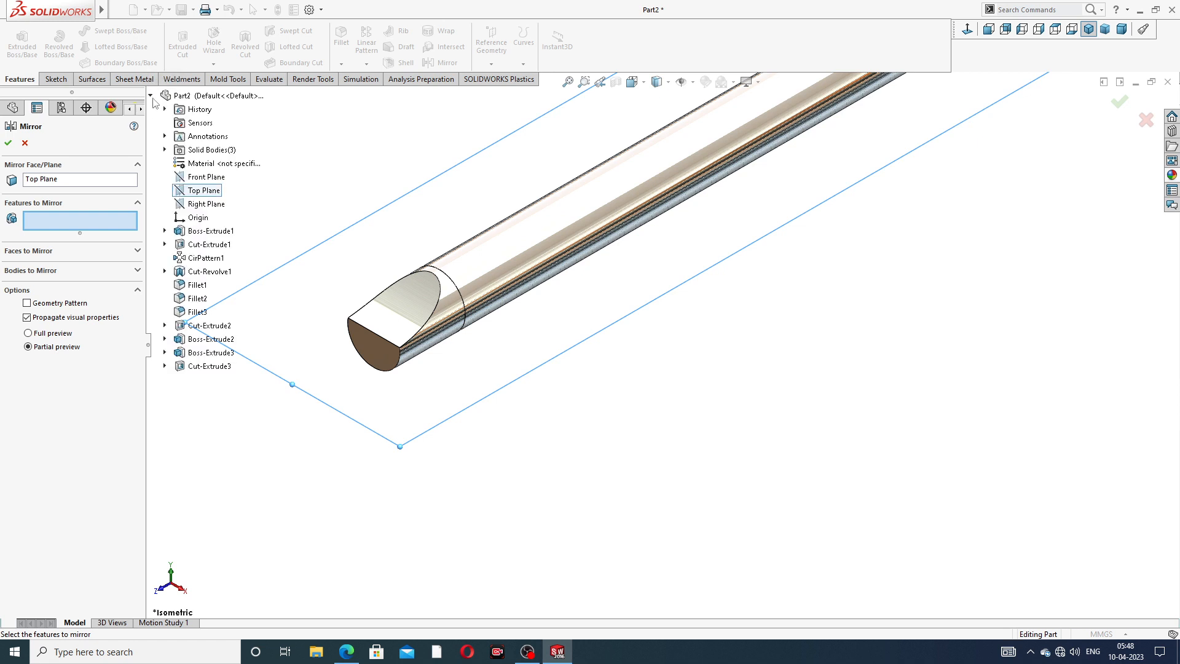
left_click(209, 365)
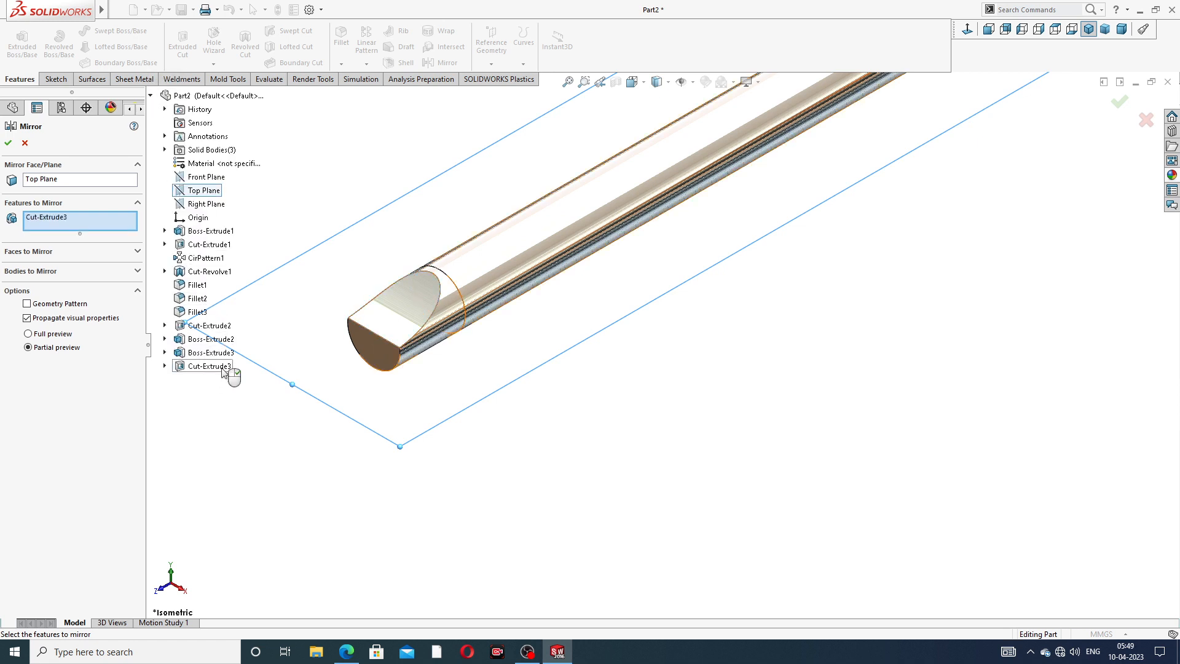
middle_click_drag(495, 328, 439, 268)
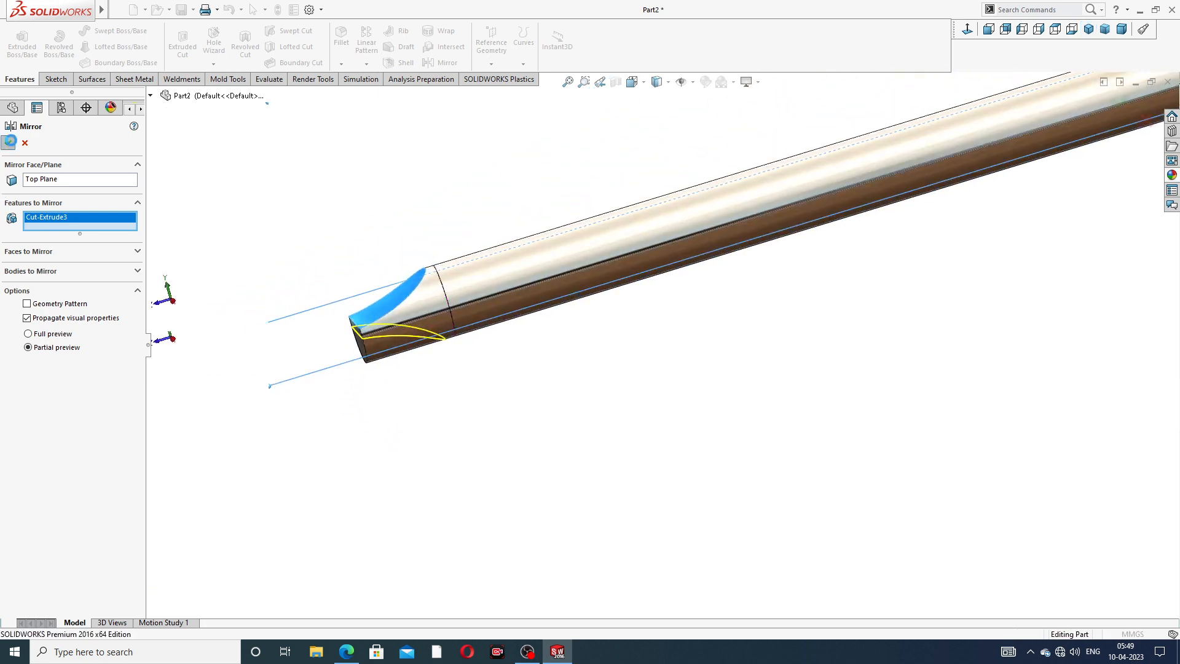
left_click(8, 143)
Examine the screwdriver's blade tip, shaft and grooved handle from several angles, and compare the model with the PDF drawing.
middle_click_drag(453, 289, 654, 316)
scroll(744, 280, "up", 3)
mouse_move(905, 233)
middle_mouse_down()
mouse_move(795, 284)
mouse_move(921, 243)
middle_mouse_up()
scroll(957, 215, "down", 3)
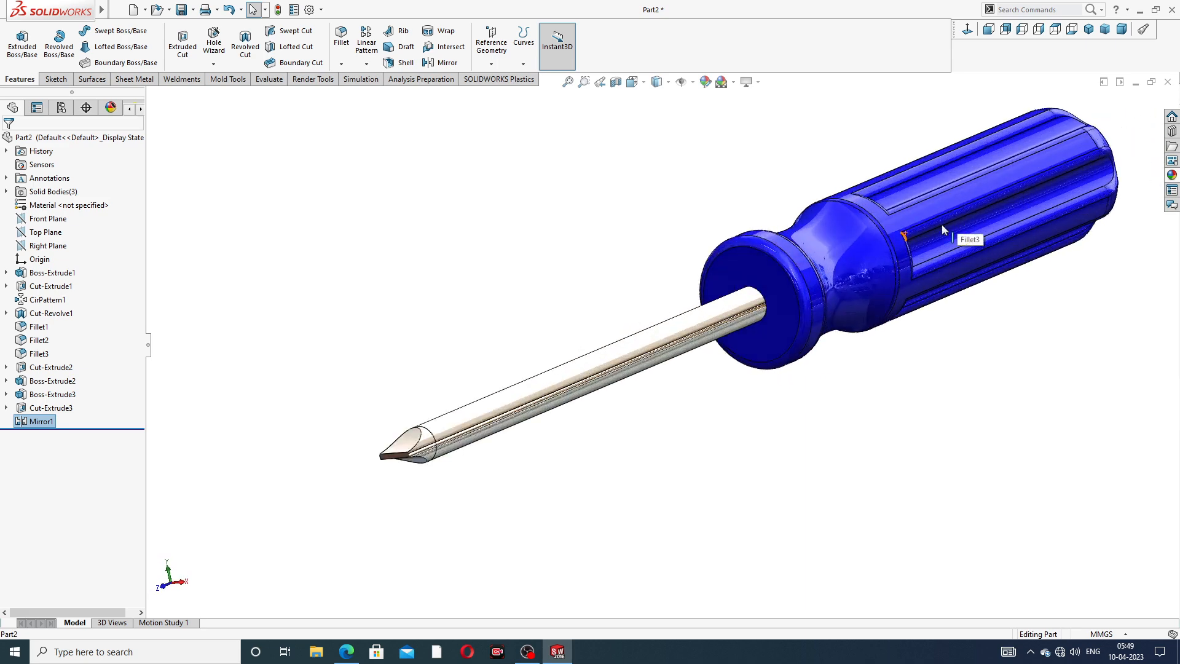
scroll(982, 230, "up", 3)
middle_click_drag(838, 282, 795, 330)
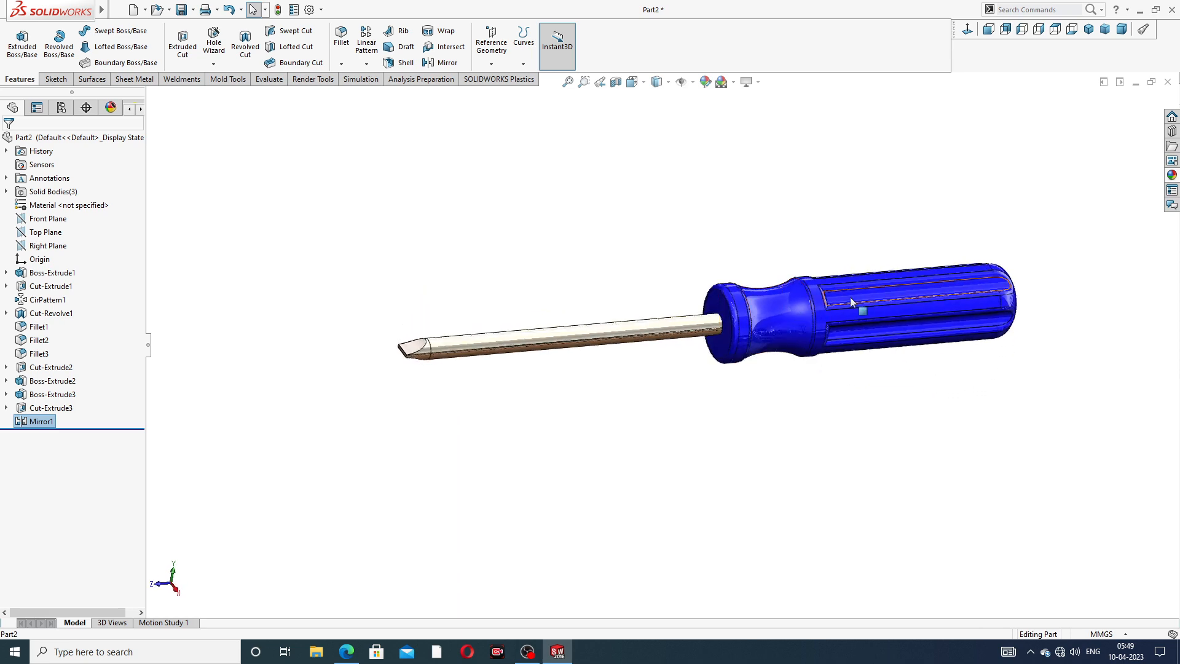
middle_click_drag(849, 297, 867, 330)
scroll(901, 285, "down", 3)
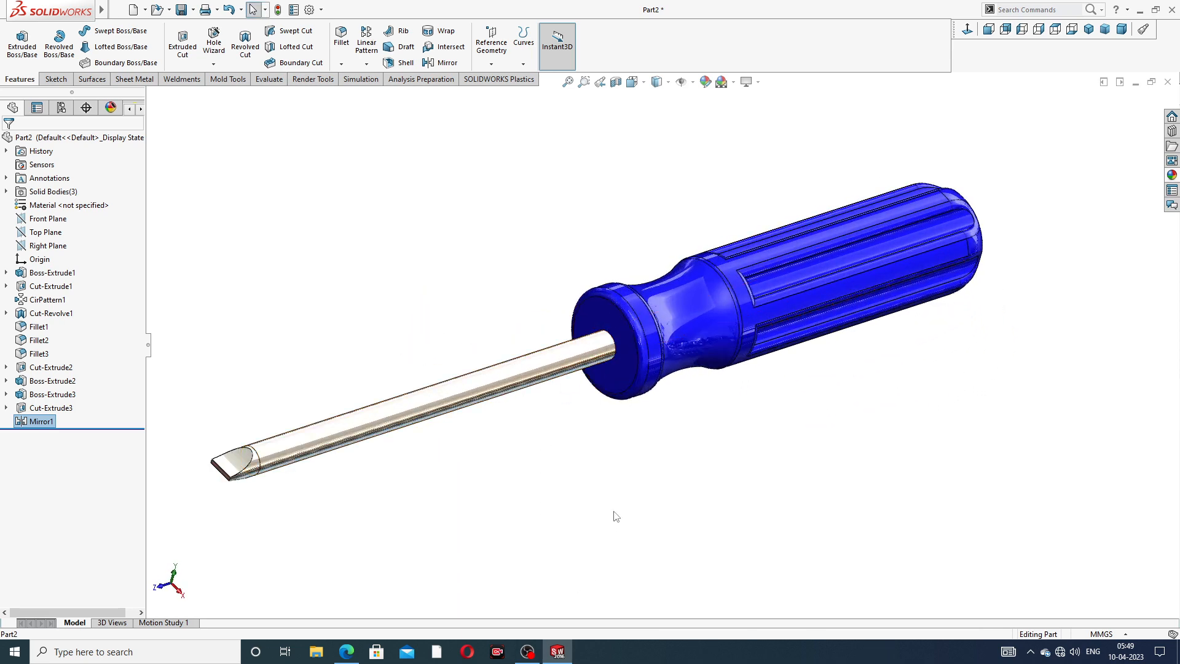
scroll(664, 478, "up", 1)
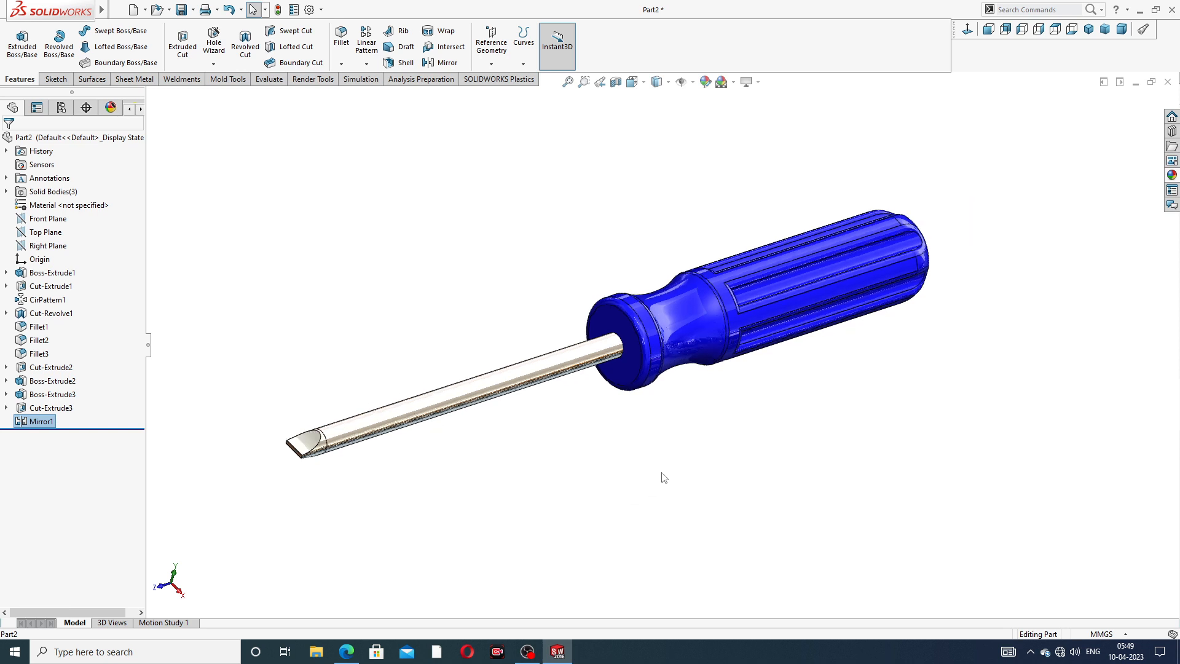
scroll(516, 332, "down", 1)
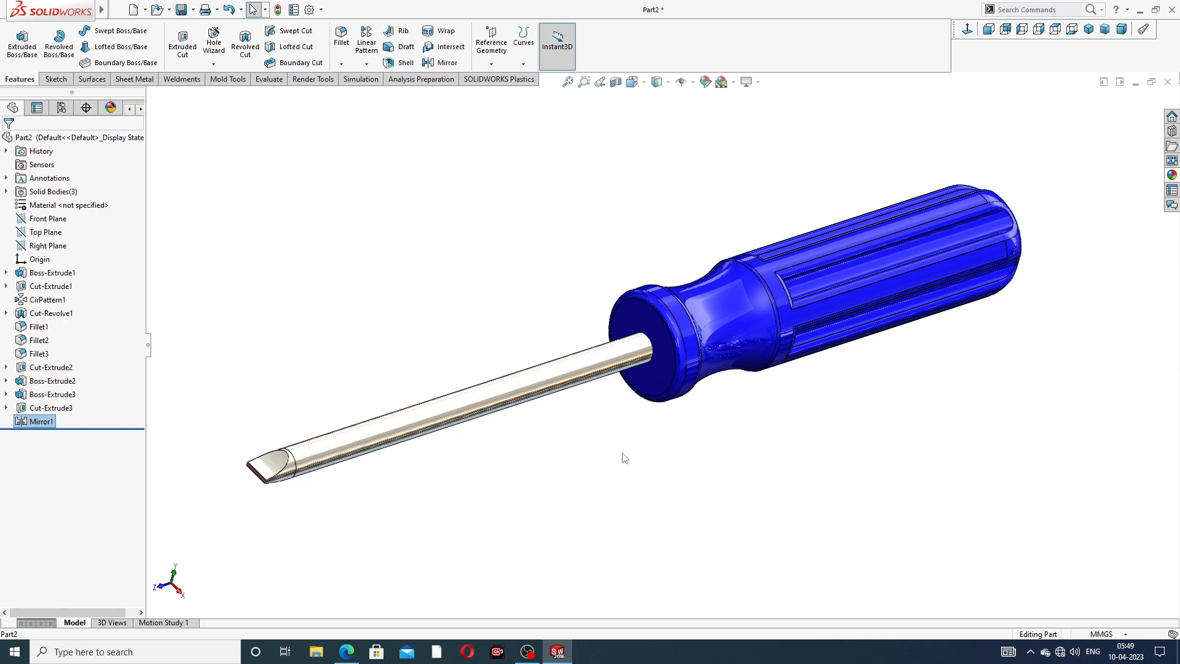
middle_click_drag(623, 457, 628, 497)
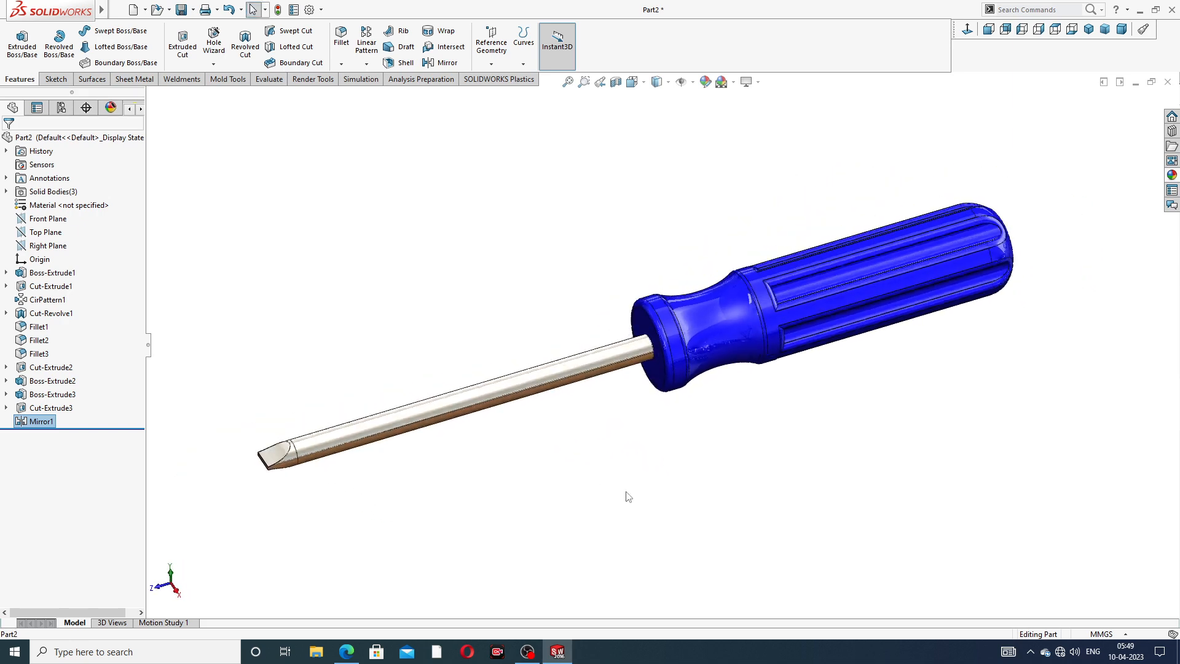
scroll(715, 393, "down", 1)
scroll(710, 396, "up", 1)
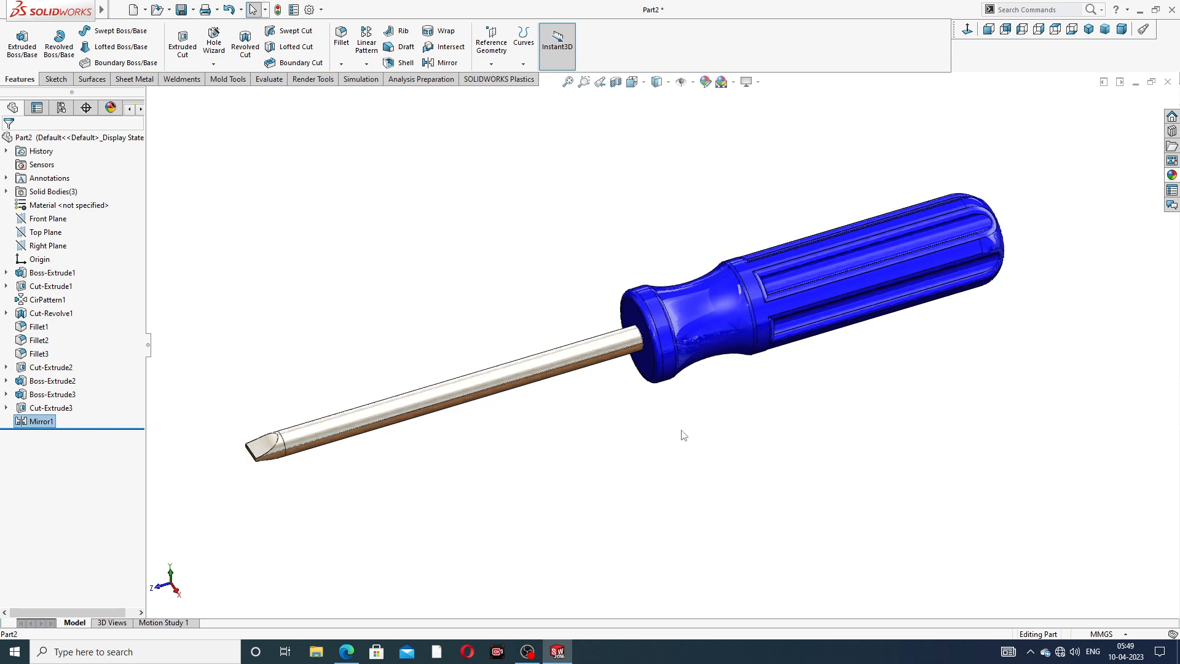
left_click(347, 651)
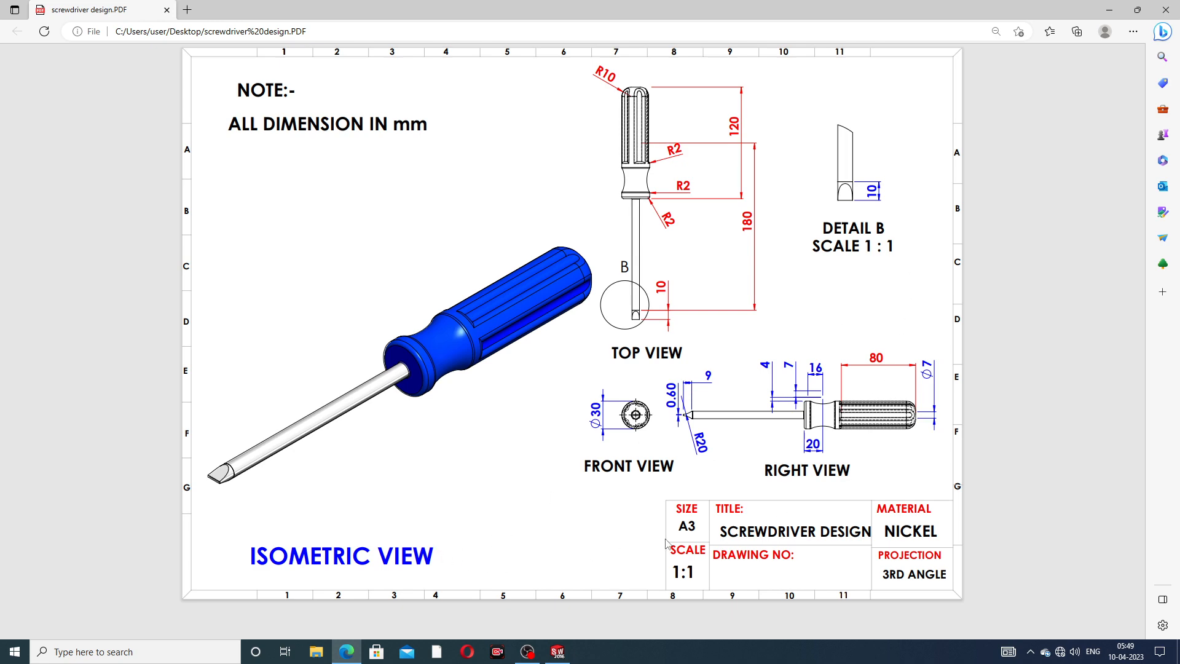
left_click(348, 655)
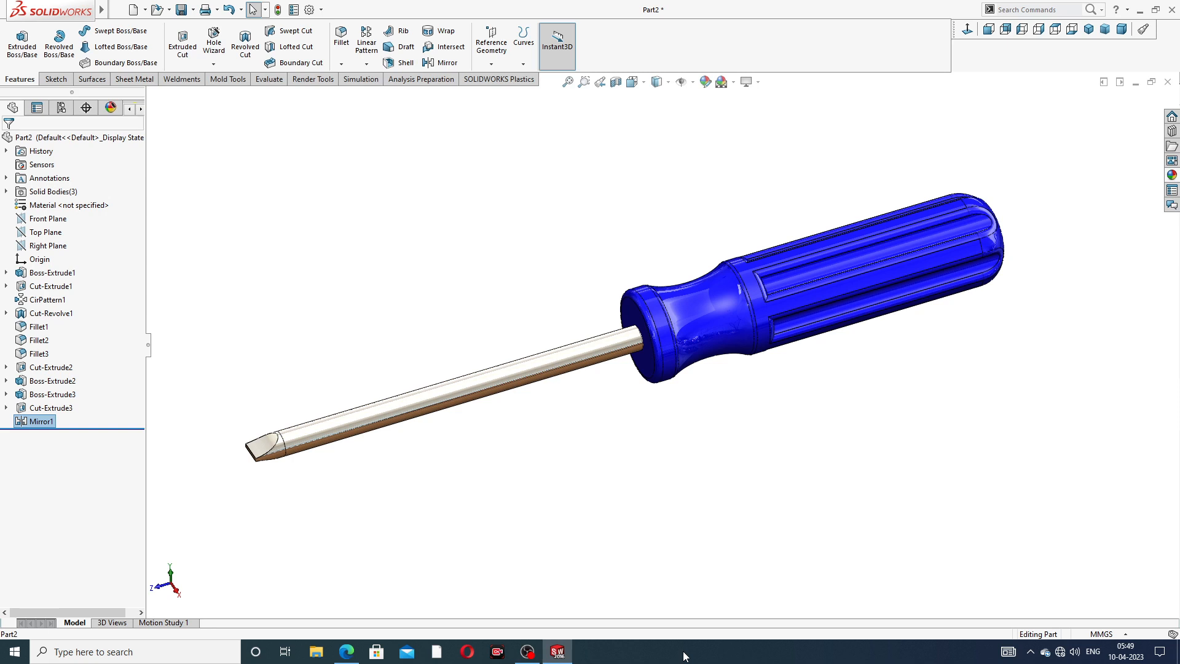